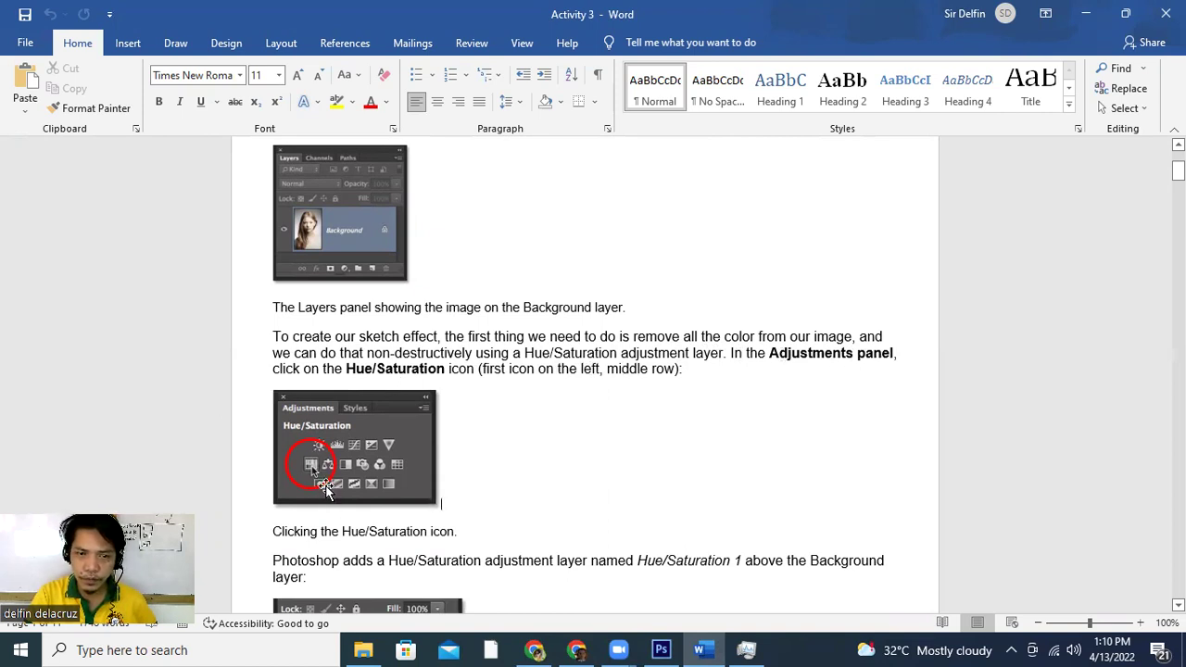
Switch to Photoshop and add a Hue/Saturation adjustment layer above the Background layer, keeping the layer list in view.
left_click(661, 649)
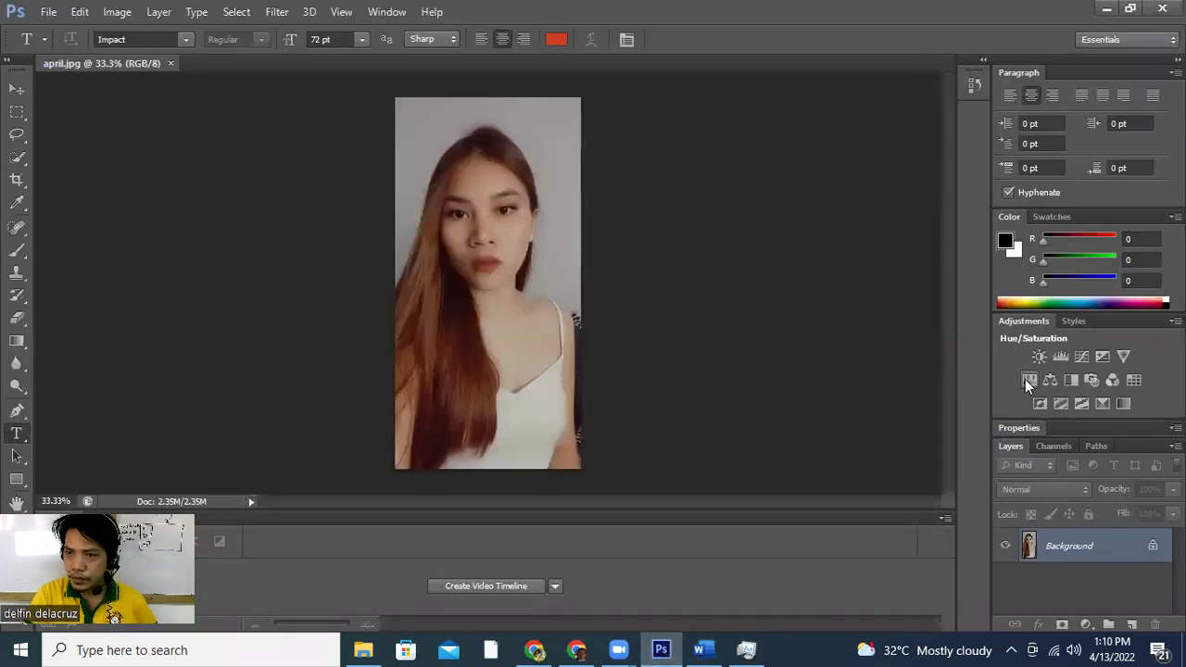
left_click(1026, 381)
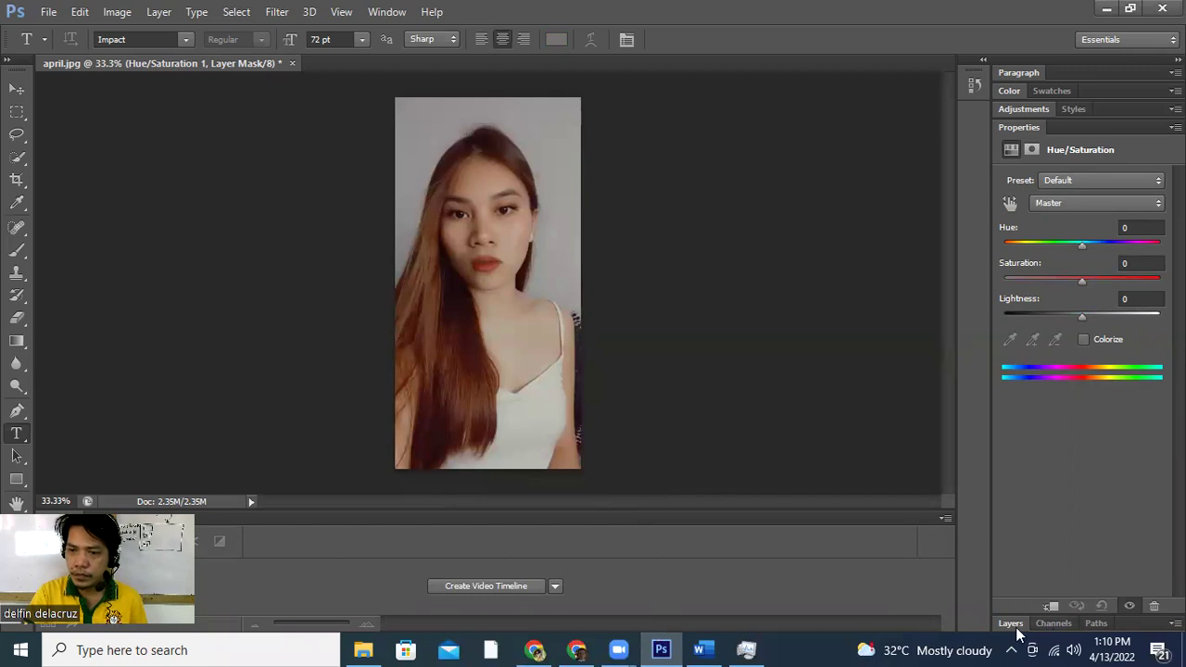
left_click(1054, 623)
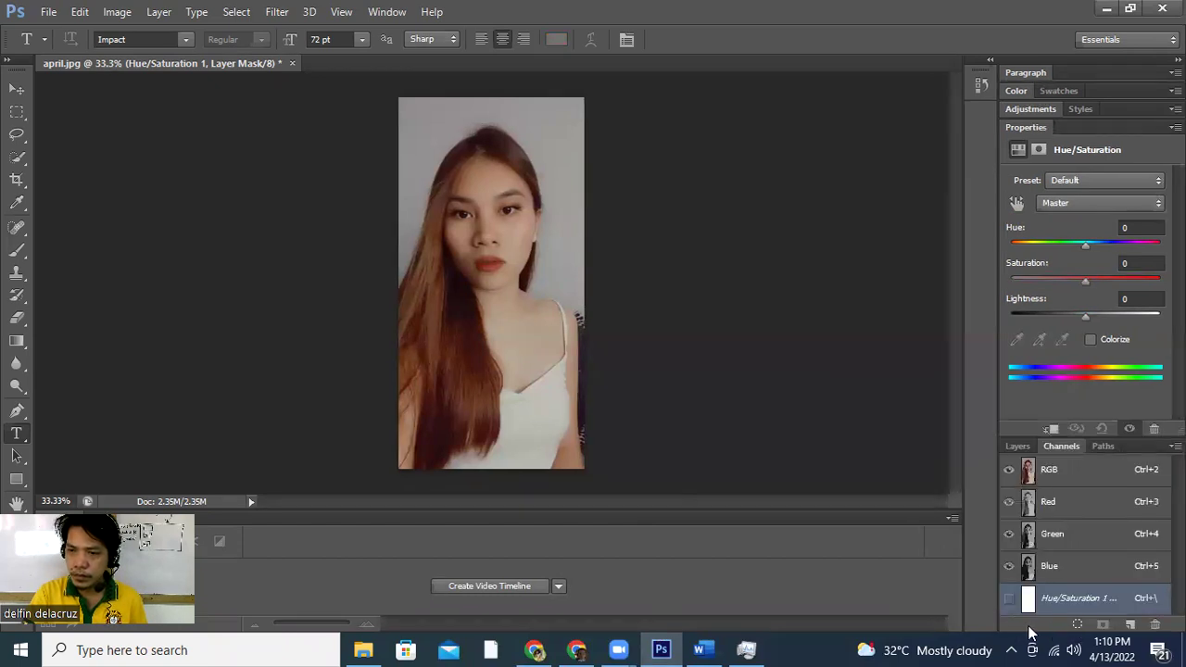
left_click(1016, 449)
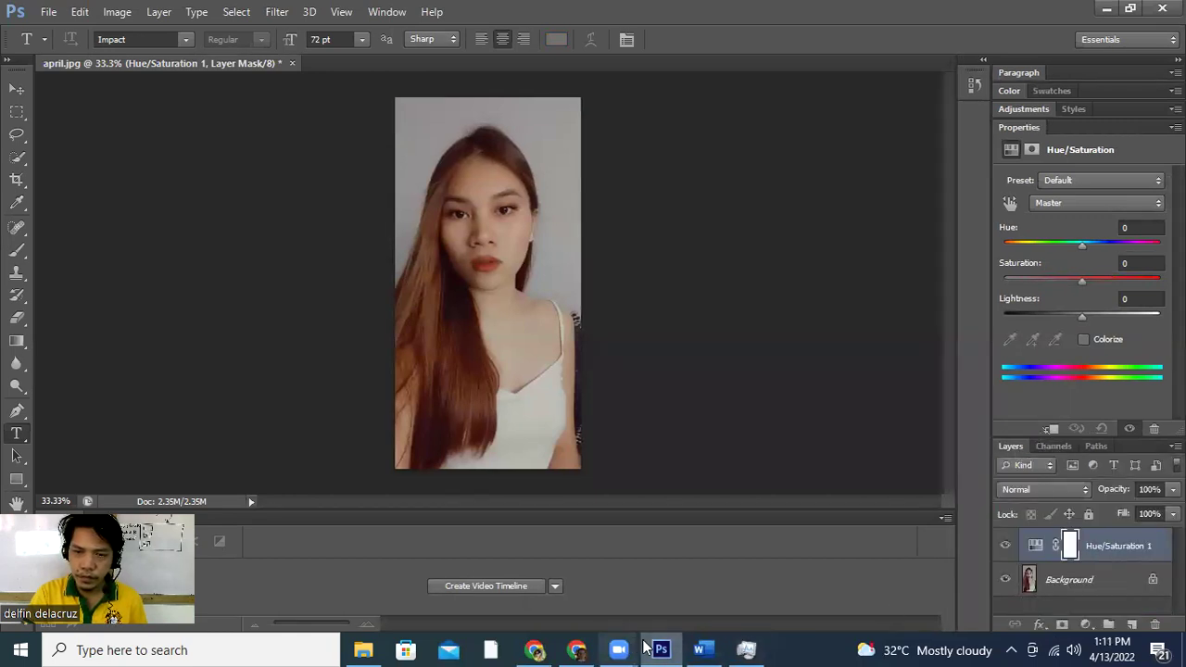
Consult Step 2 of the Activity 3 guide in Word and, back in Photoshop, set the Hue/Saturation layer's Saturation to -100.
left_click(698, 649)
scroll(611, 454, "down", 5)
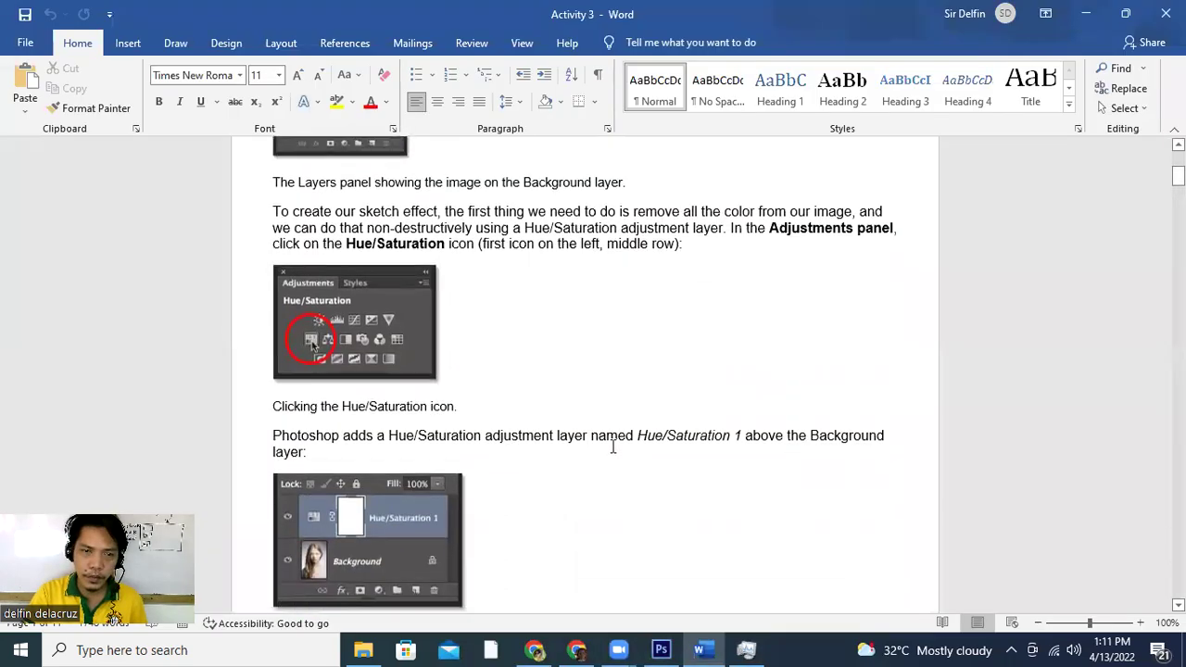
scroll(617, 460, "down", 1)
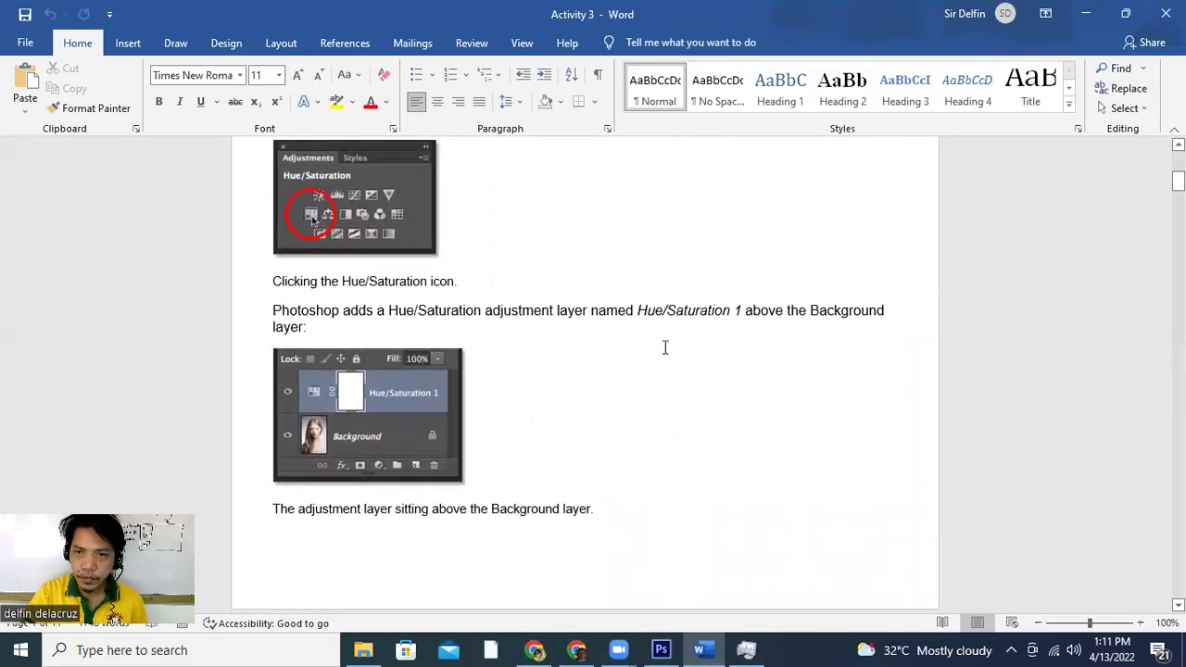
scroll(596, 425, "down", 2)
scroll(370, 460, "down", 3)
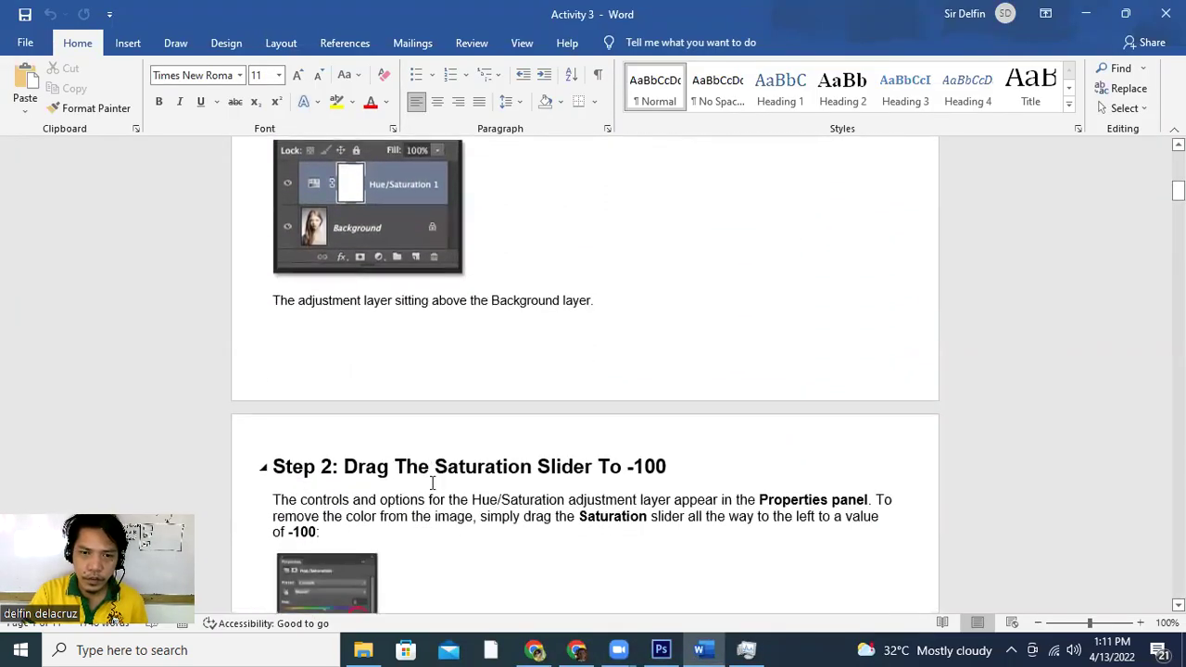
scroll(610, 480, "down", 2)
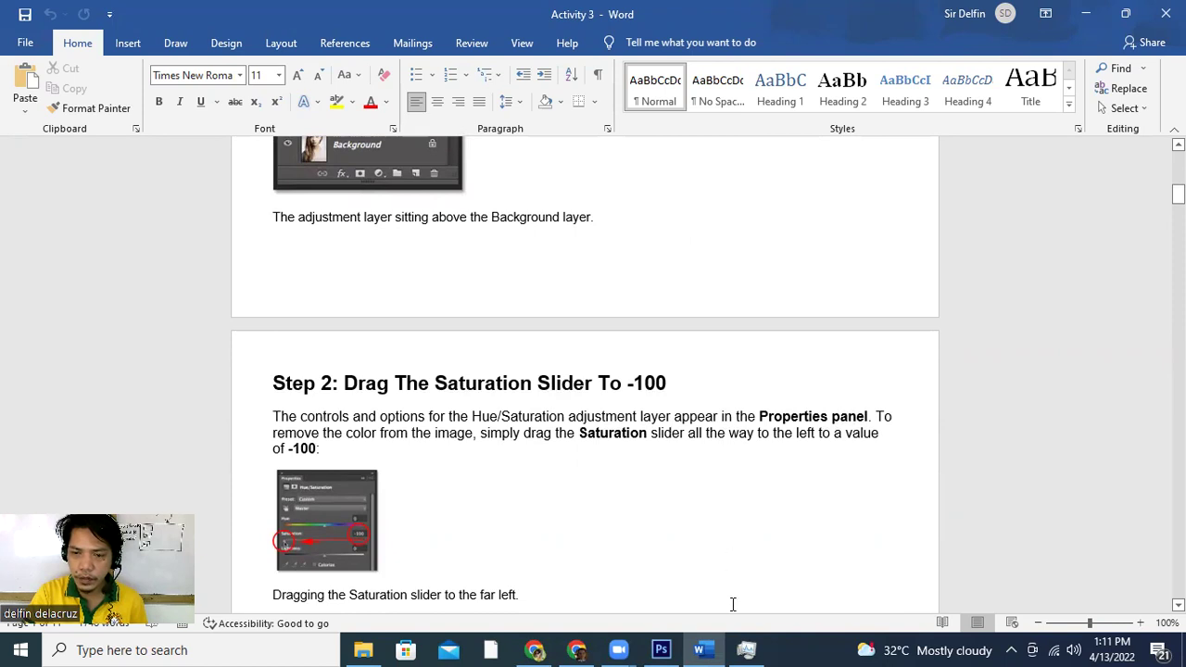
left_click(660, 650)
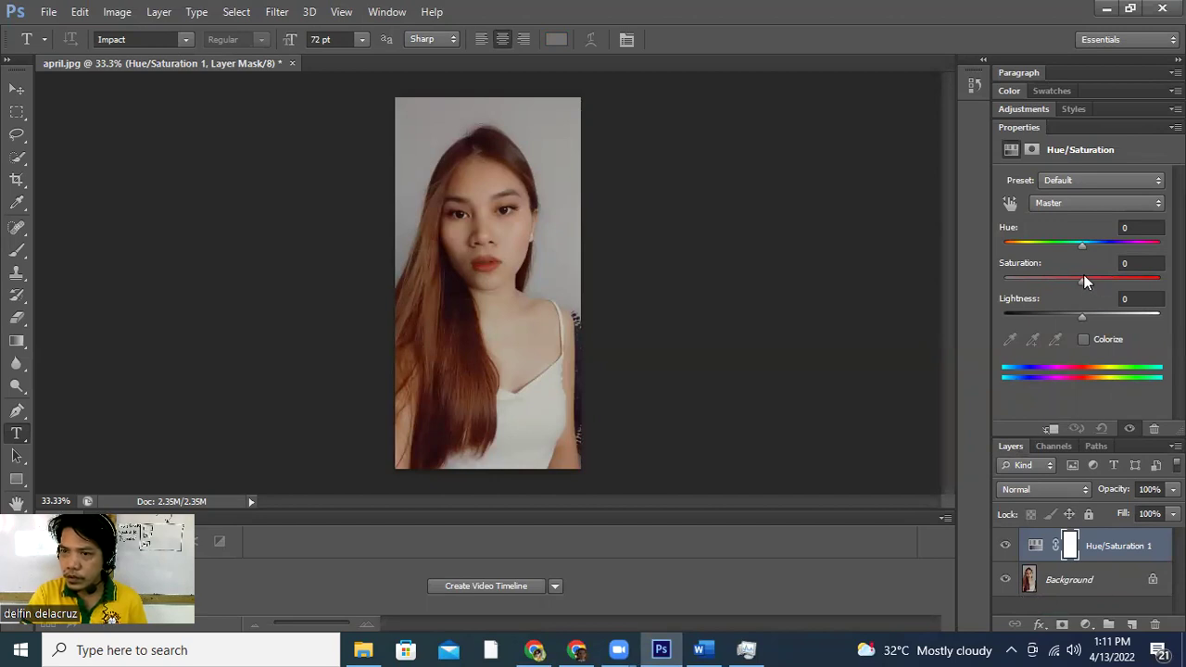
left_click_drag(1082, 284, 989, 284)
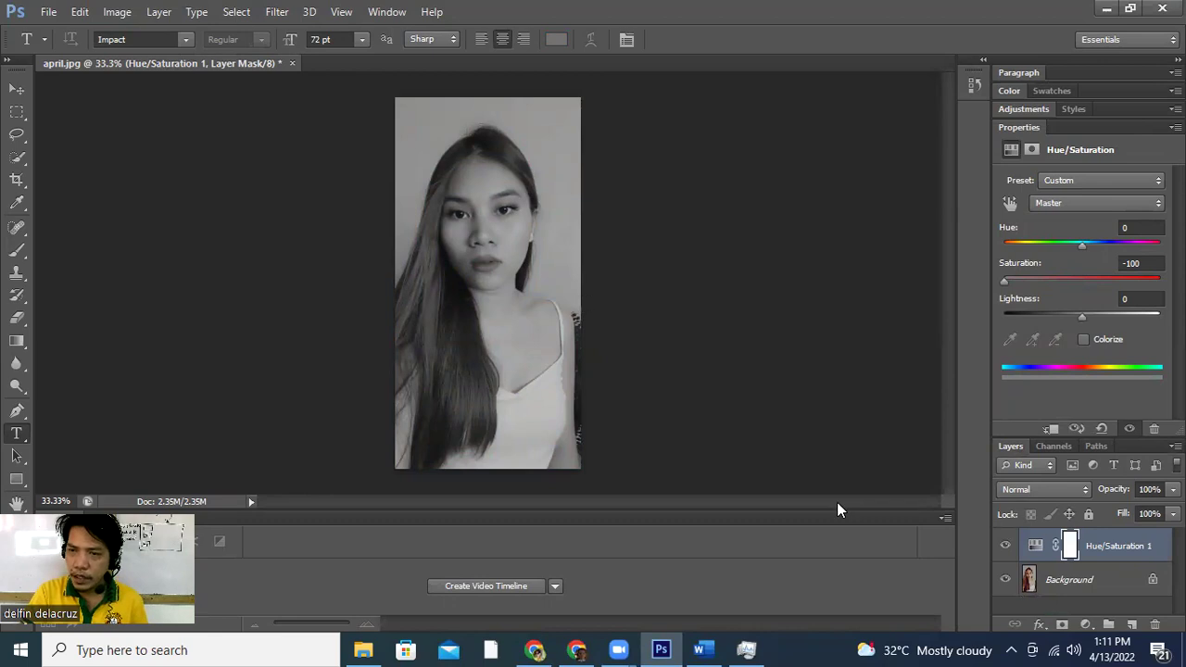
Consult Step 3 of the Word guide and select the Background layer of april.jpg in Photoshop.
left_click(703, 648)
scroll(705, 483, "down", 1)
scroll(705, 482, "down", 5)
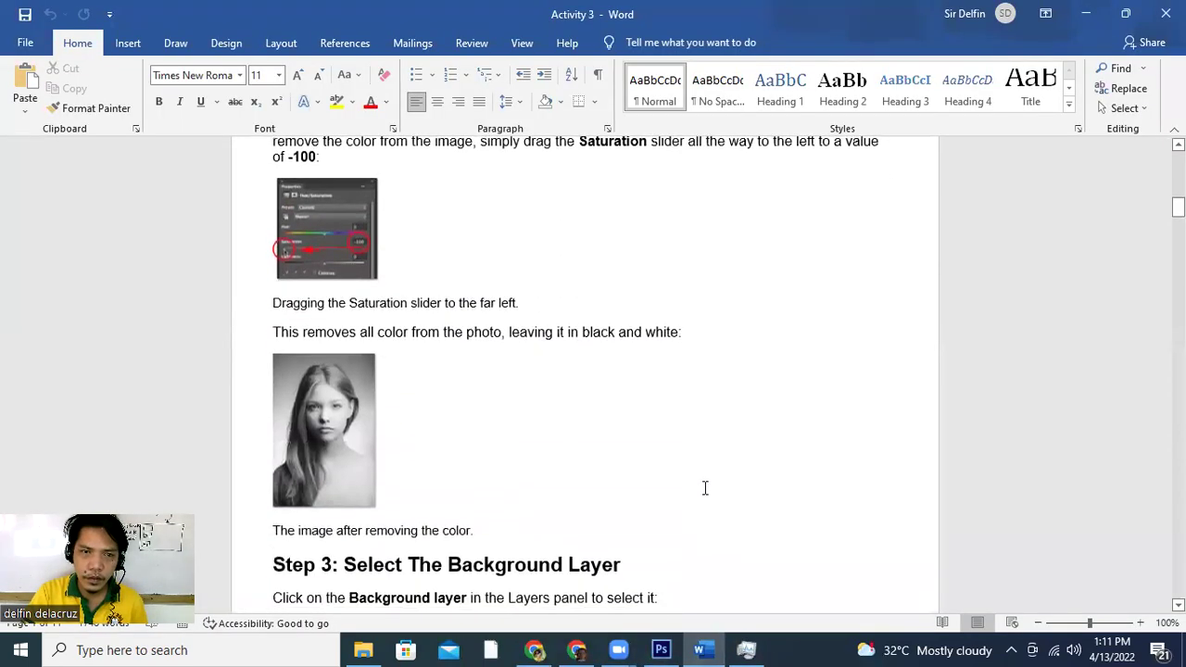
scroll(431, 354, "down", 3)
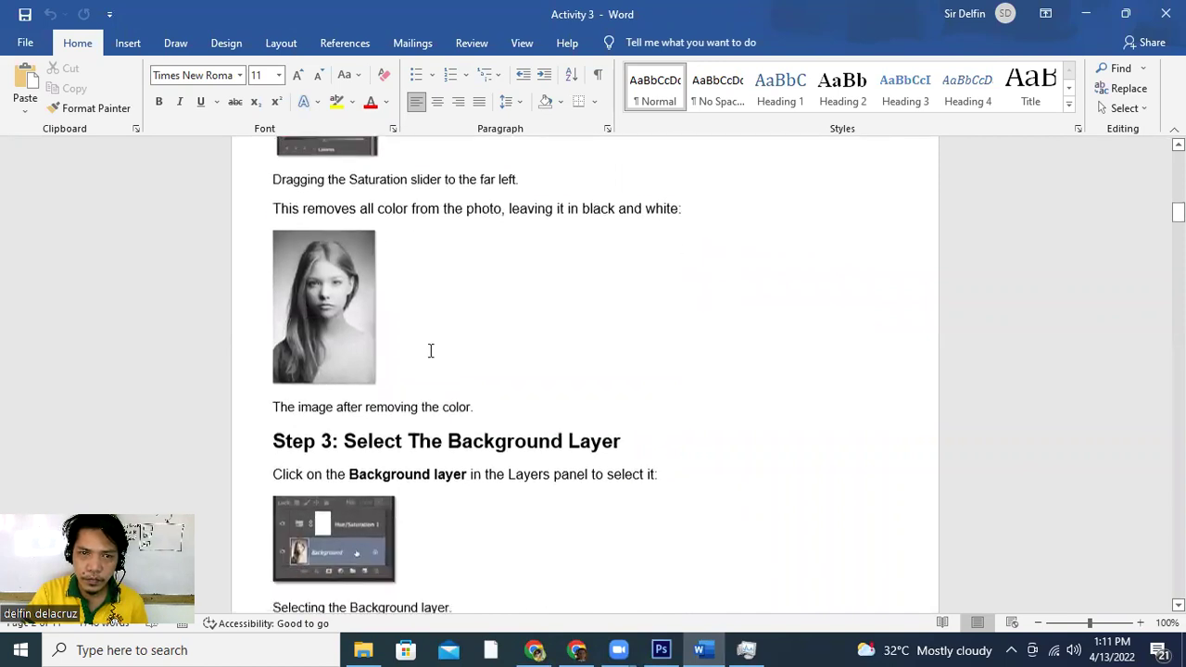
scroll(389, 334, "down", 2)
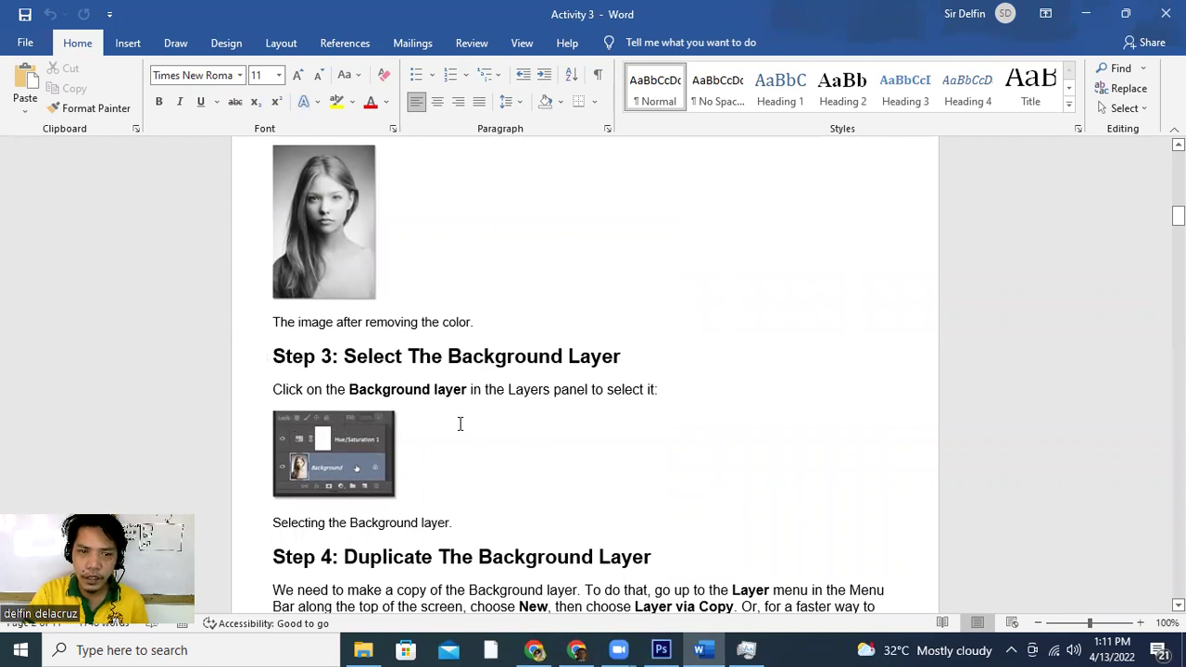
scroll(459, 423, "down", 3)
left_click(659, 649)
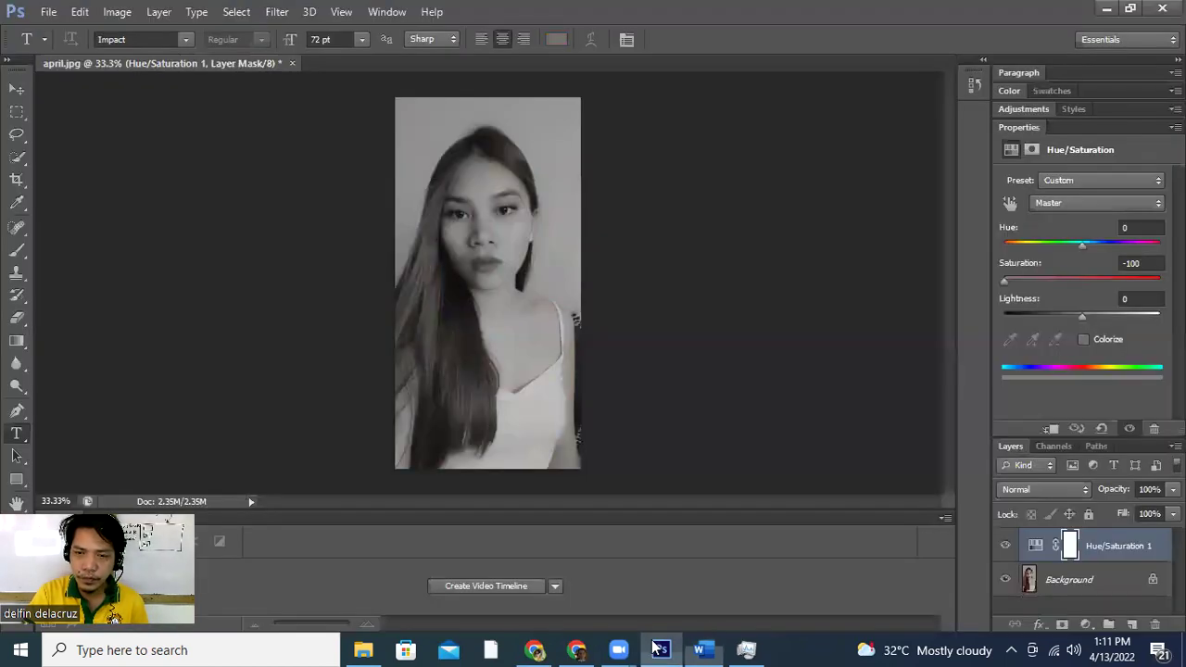
left_click(1065, 591)
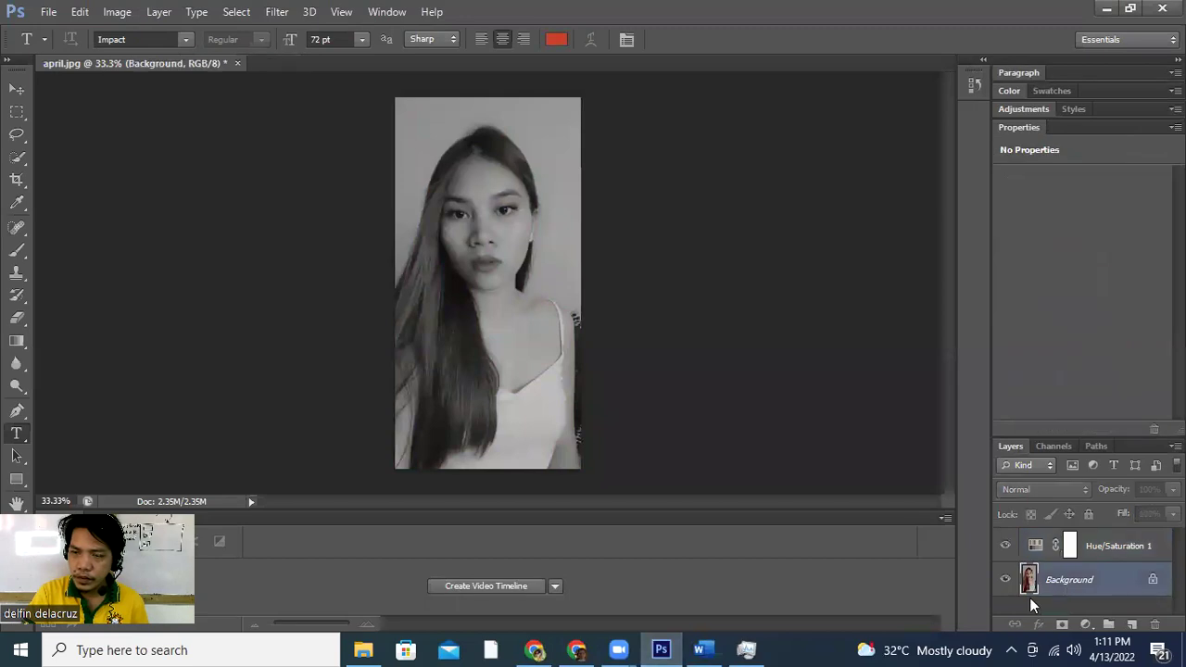
Consult Step 4 of the Word guide and duplicate the Background layer in Photoshop.
left_click(701, 650)
scroll(651, 381, "down", 1)
scroll(651, 382, "down", 1)
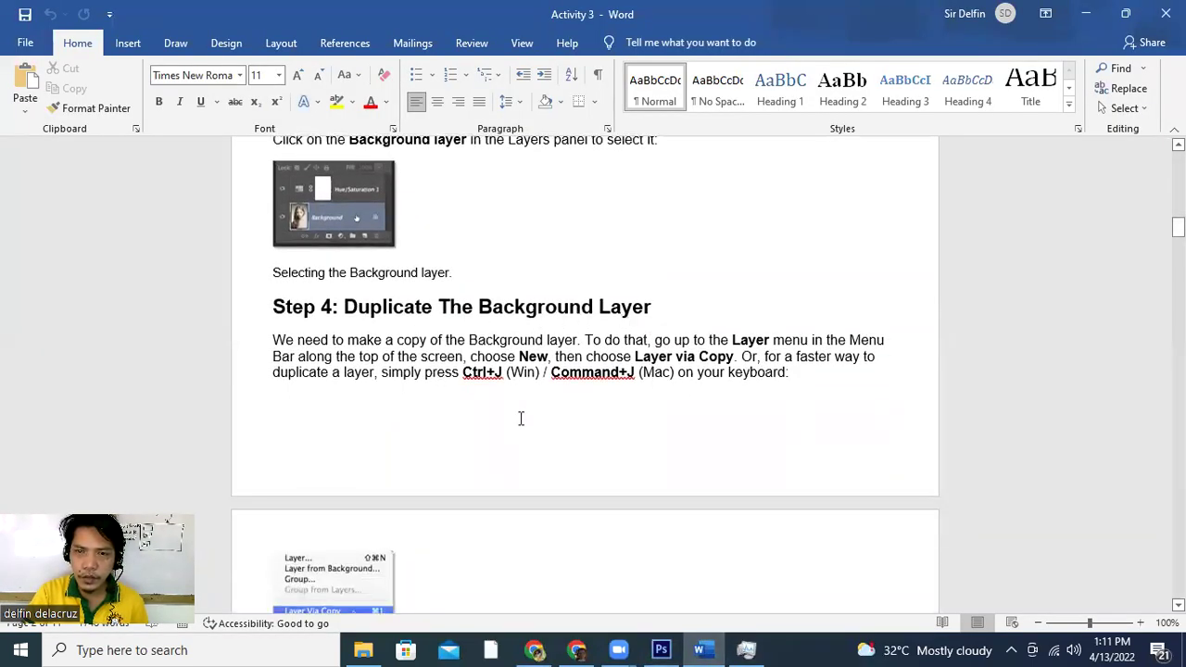
left_click(660, 649)
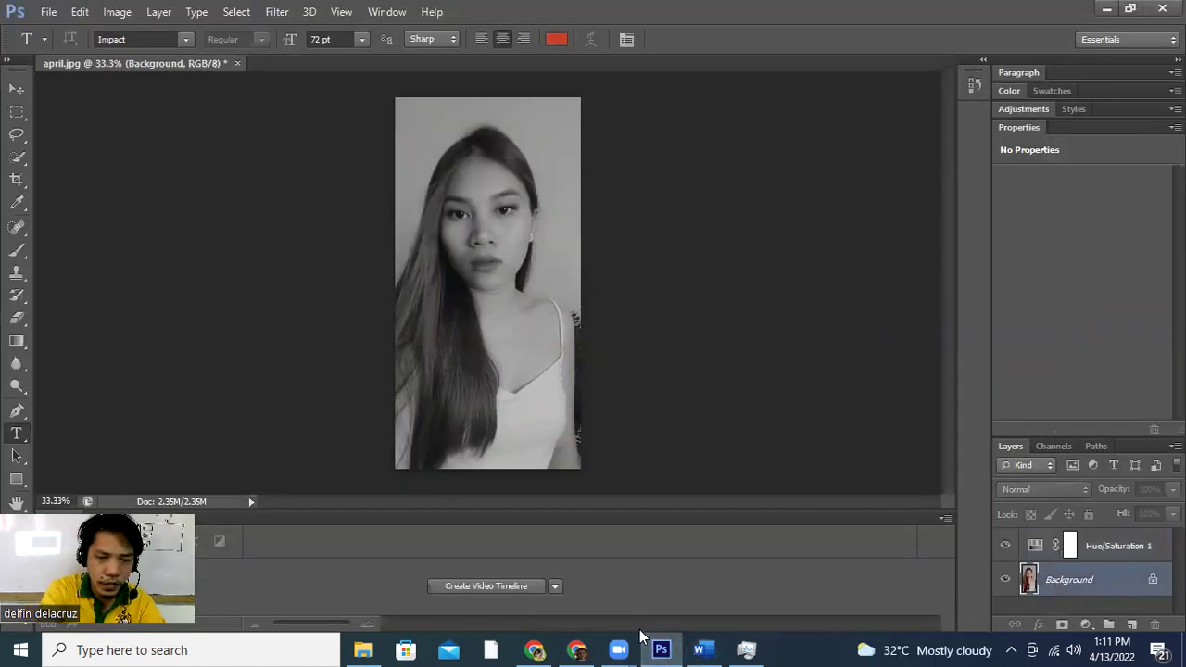
key("ctrl+j")
Consult Step 5 of the Word guide and invert the colors of the duplicated background layer in Photoshop.
left_click(703, 647)
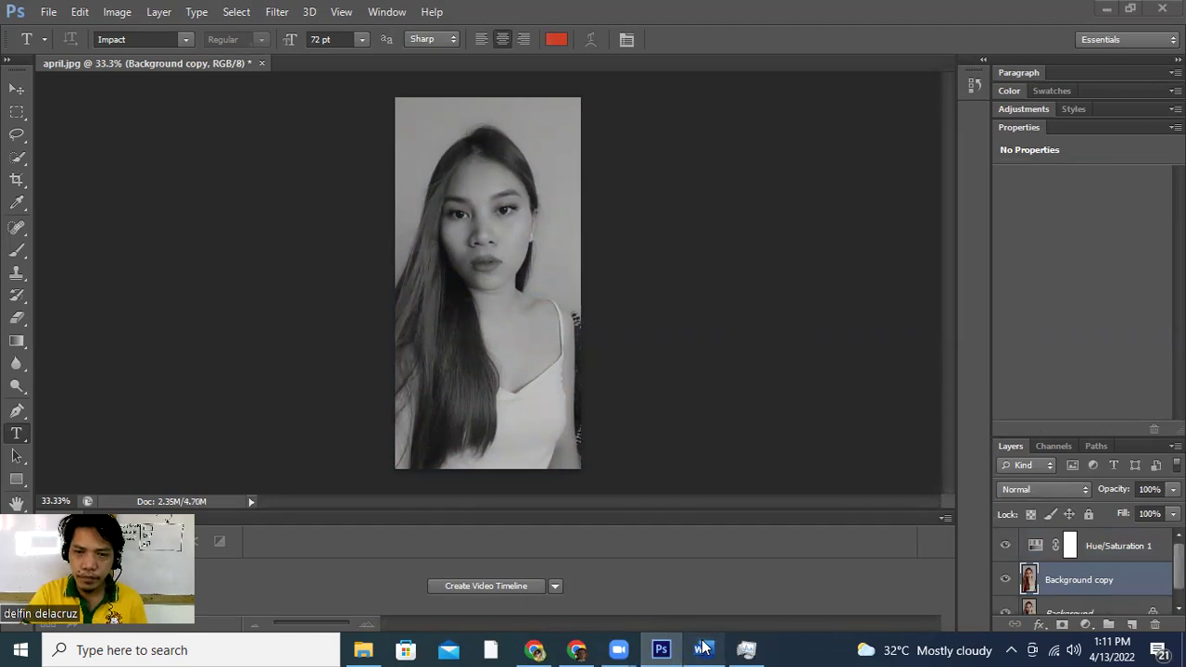
scroll(710, 299, "down", 5)
scroll(701, 352, "down", 4)
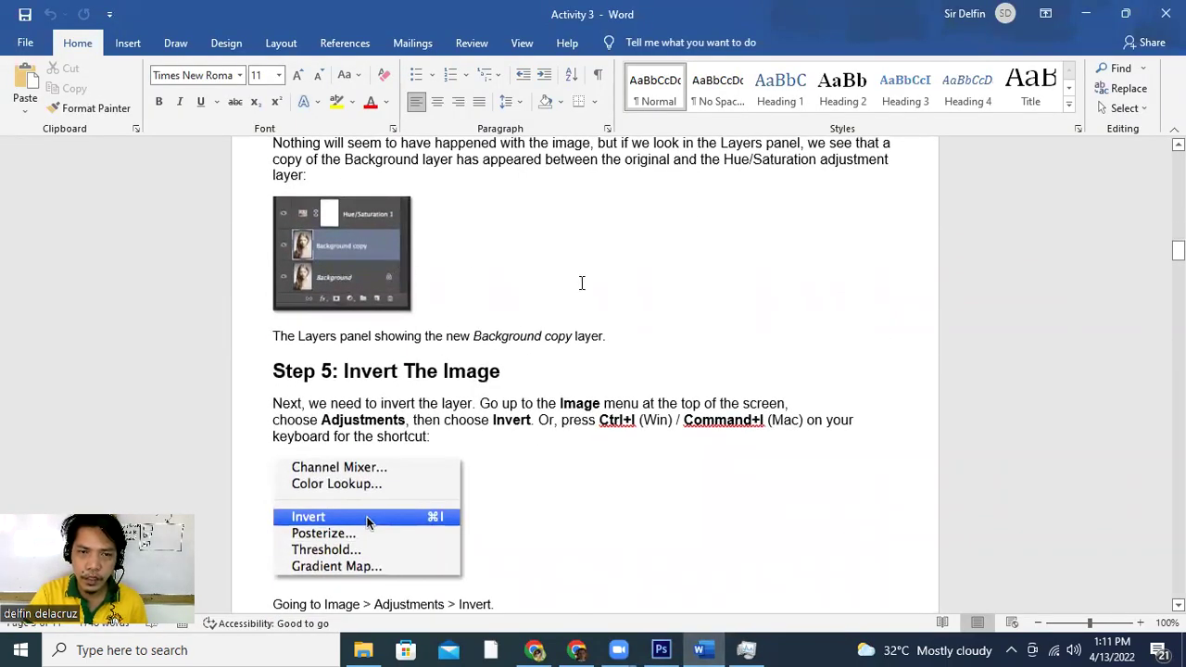
scroll(581, 282, "down", 2)
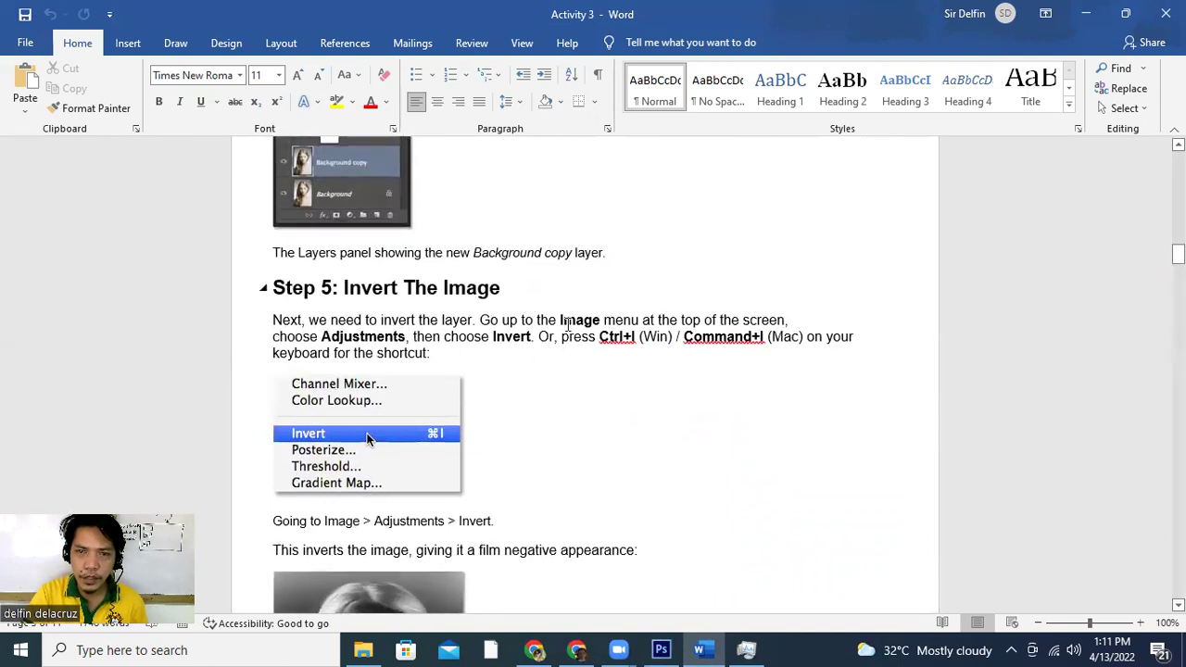
left_click(662, 648)
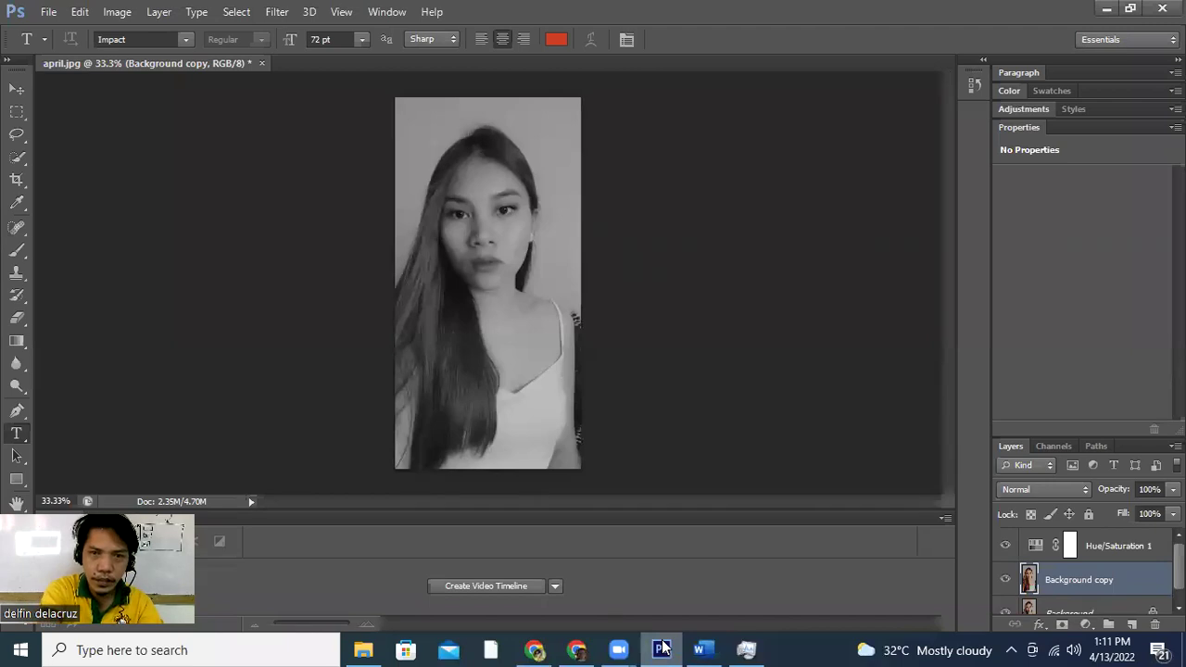
key("ctrl+i")
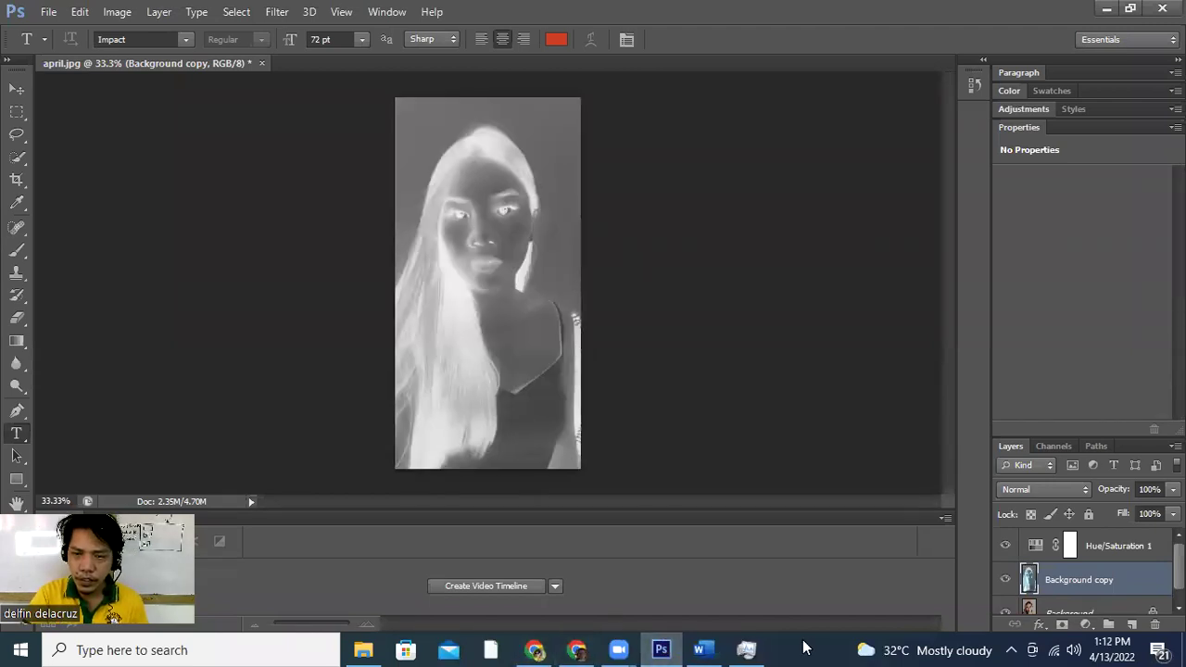
Consult Step 6 of the Word guide and set the duplicated background layer's blend mode to Color Dodge in Photoshop.
left_click(706, 648)
scroll(683, 389, "down", 5)
scroll(685, 368, "down", 5)
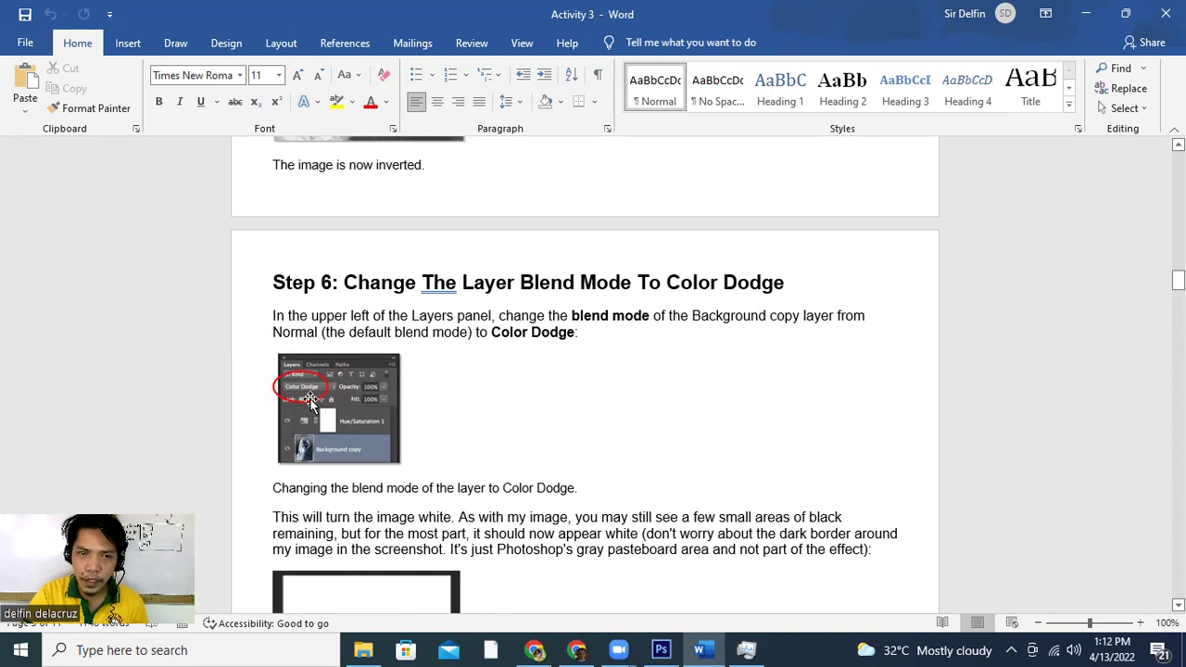
left_click(661, 649)
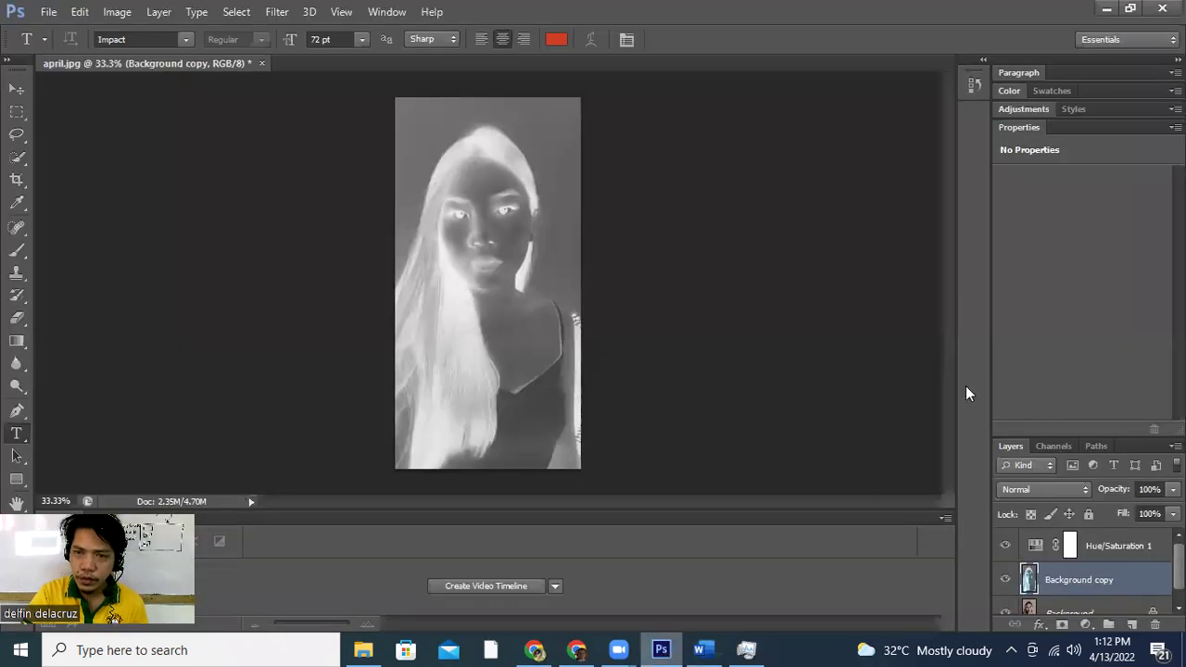
left_click(1086, 490)
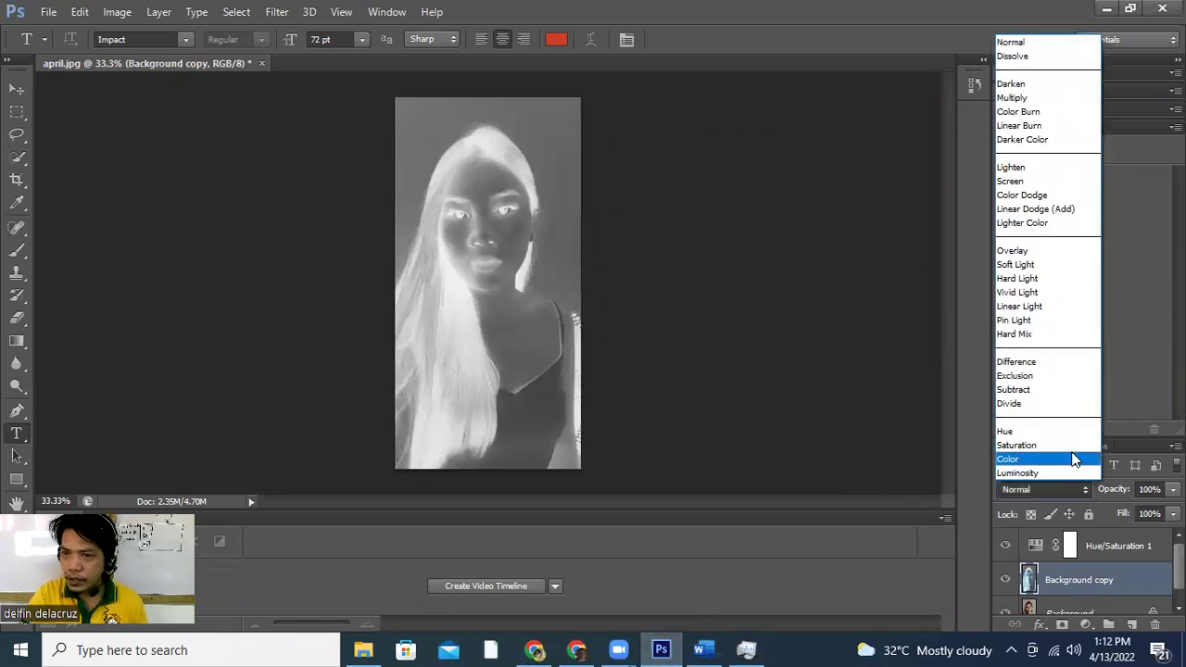
left_click(1058, 195)
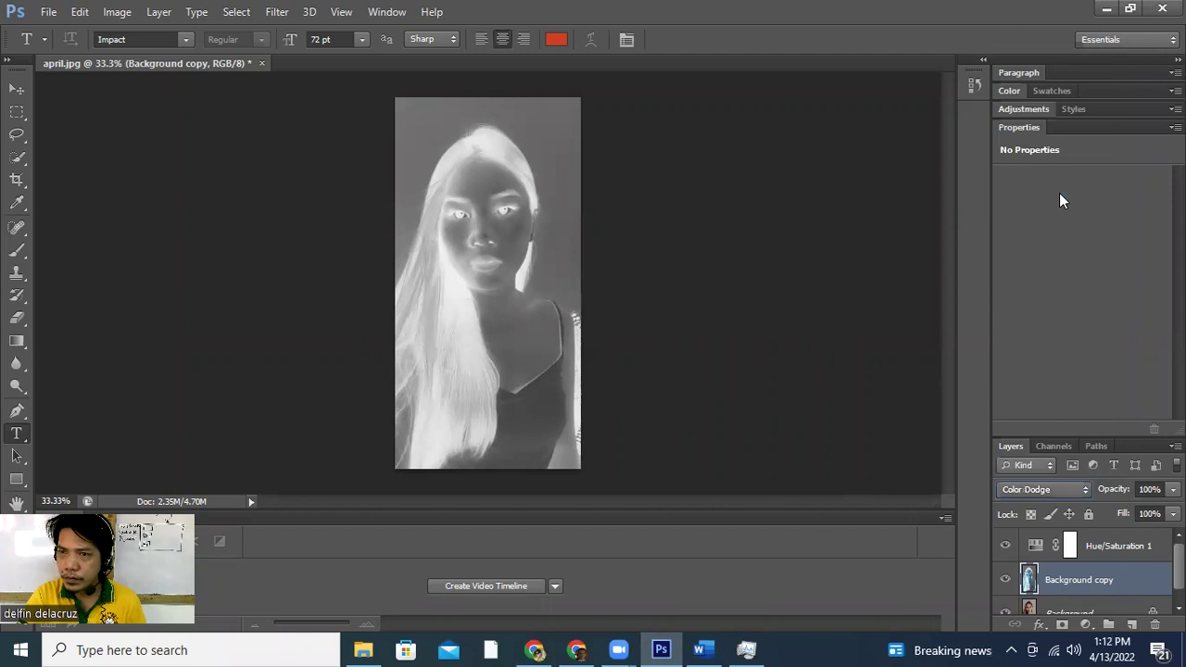
Switch to the Word guide and read Step 7 on converting the layer into a smart object.
left_click(698, 649)
scroll(682, 469, "down", 1)
scroll(684, 473, "down", 4)
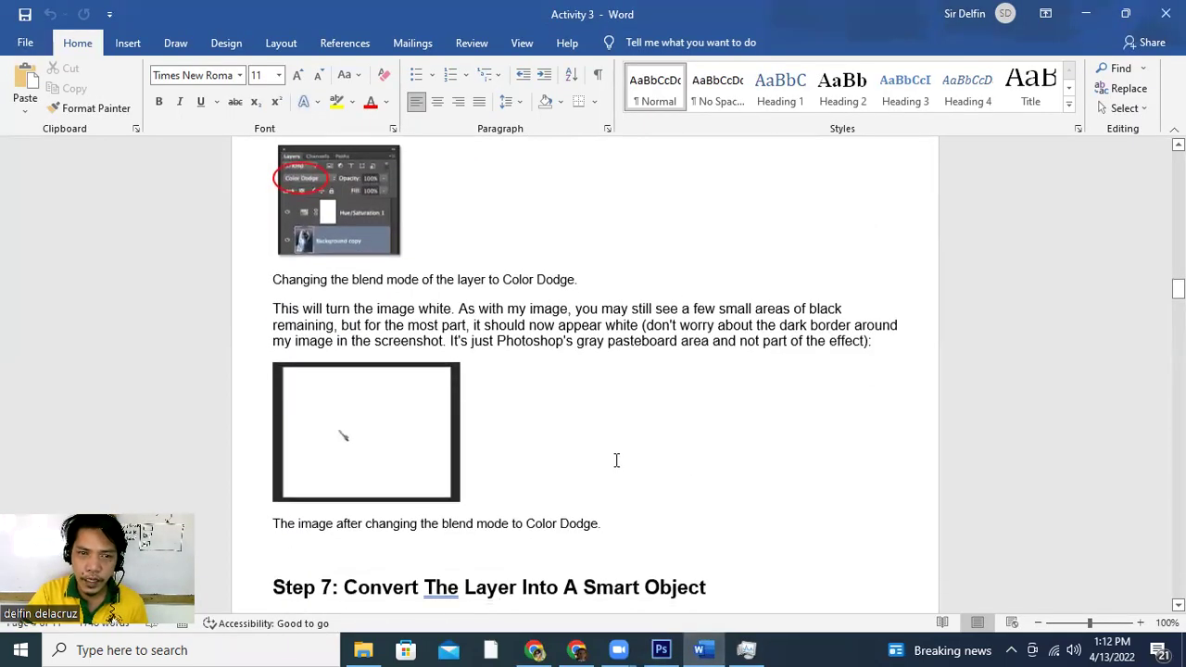
scroll(444, 406, "down", 4)
scroll(654, 415, "down", 1)
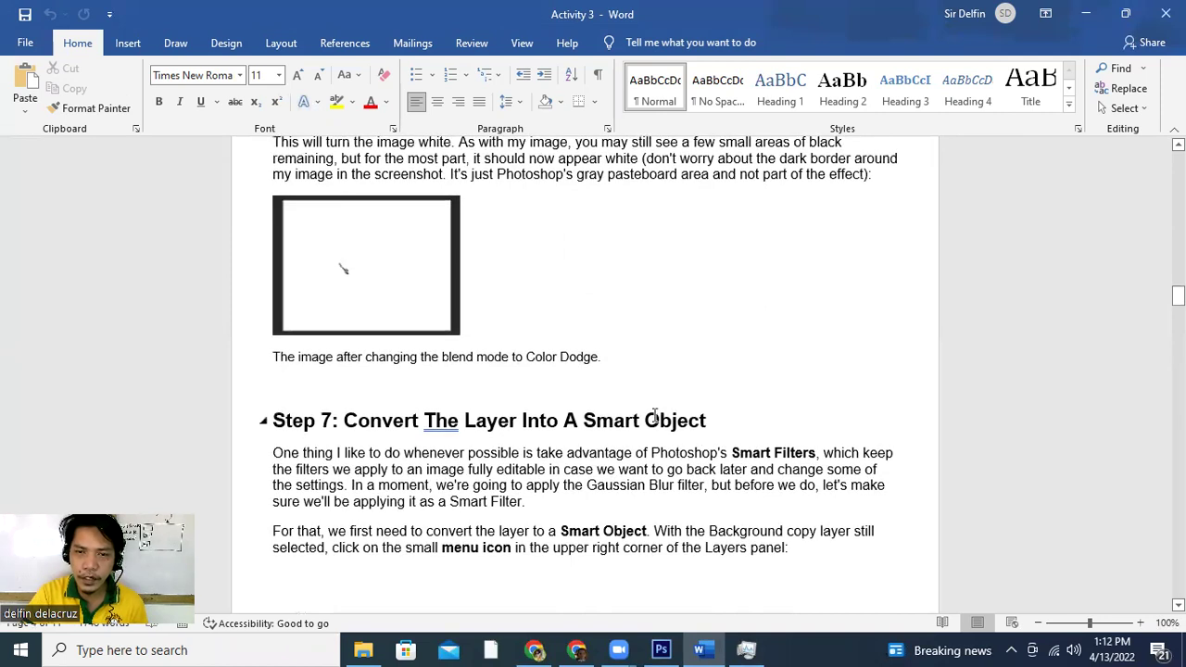
scroll(699, 424, "down", 3)
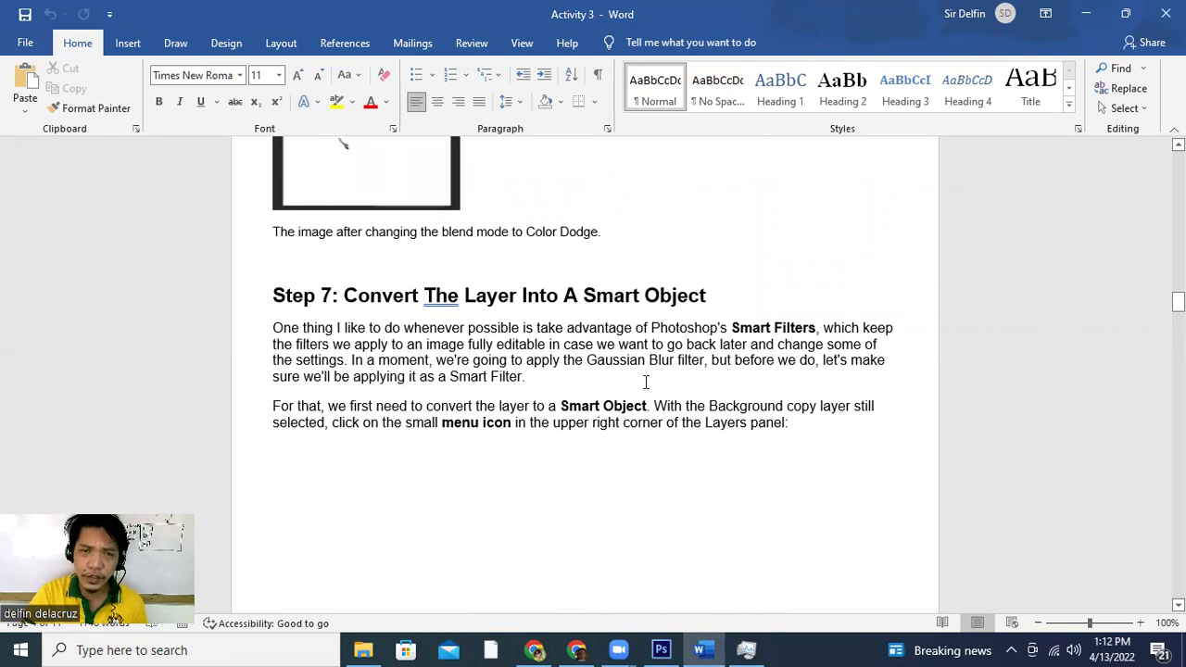
scroll(646, 381, "down", 1)
scroll(294, 406, "down", 4)
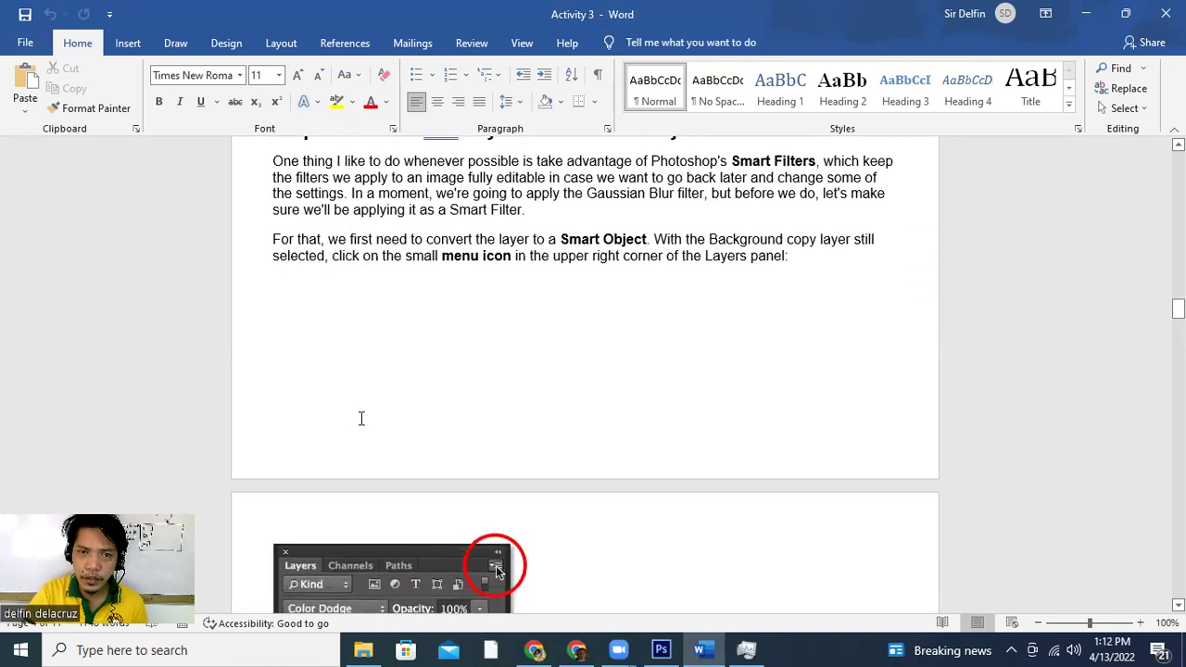
scroll(423, 424, "up", 1)
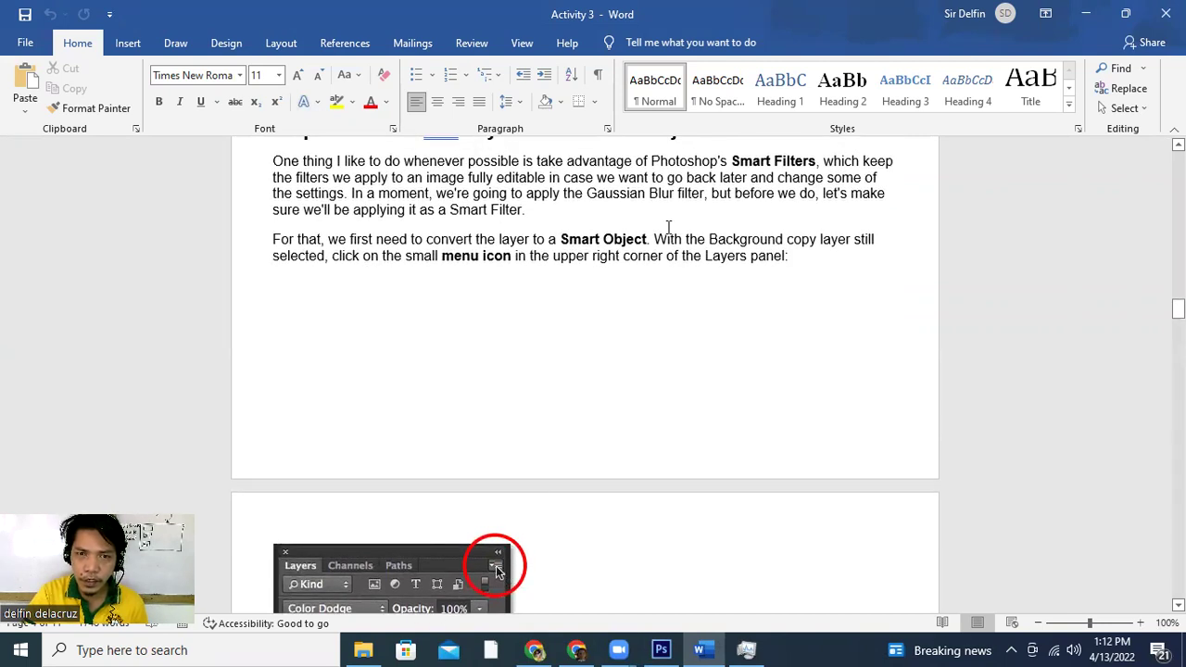
scroll(568, 302, "down", 6)
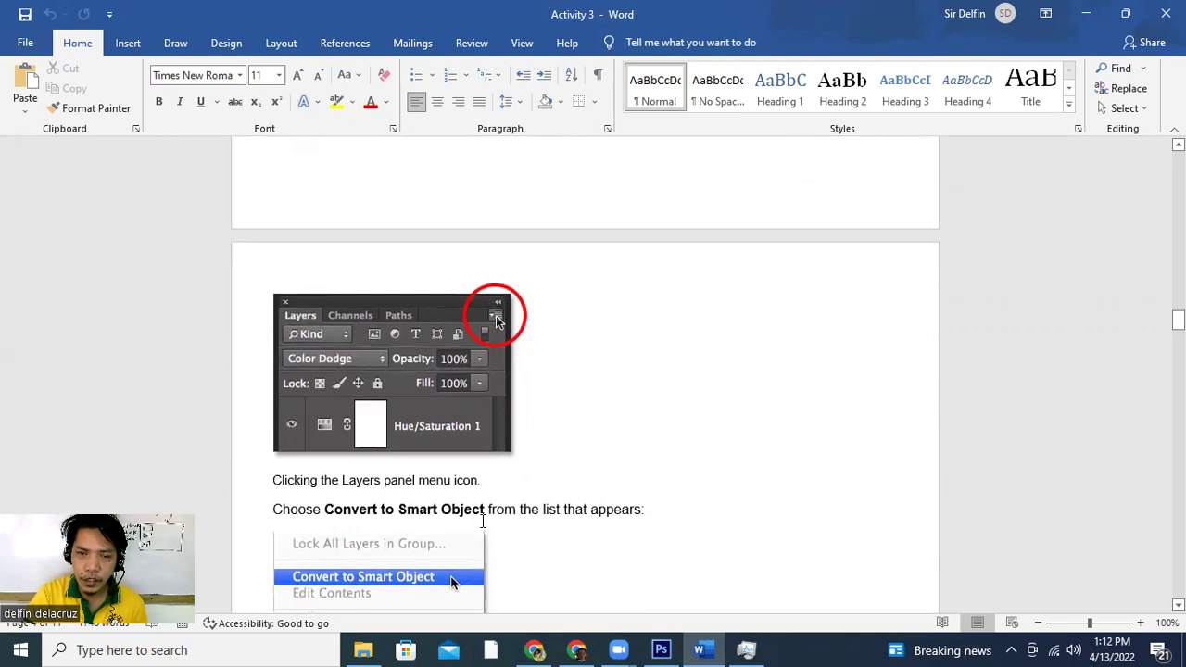
Switch to Photoshop and convert the Background copy layer into a smart object.
left_click(660, 649)
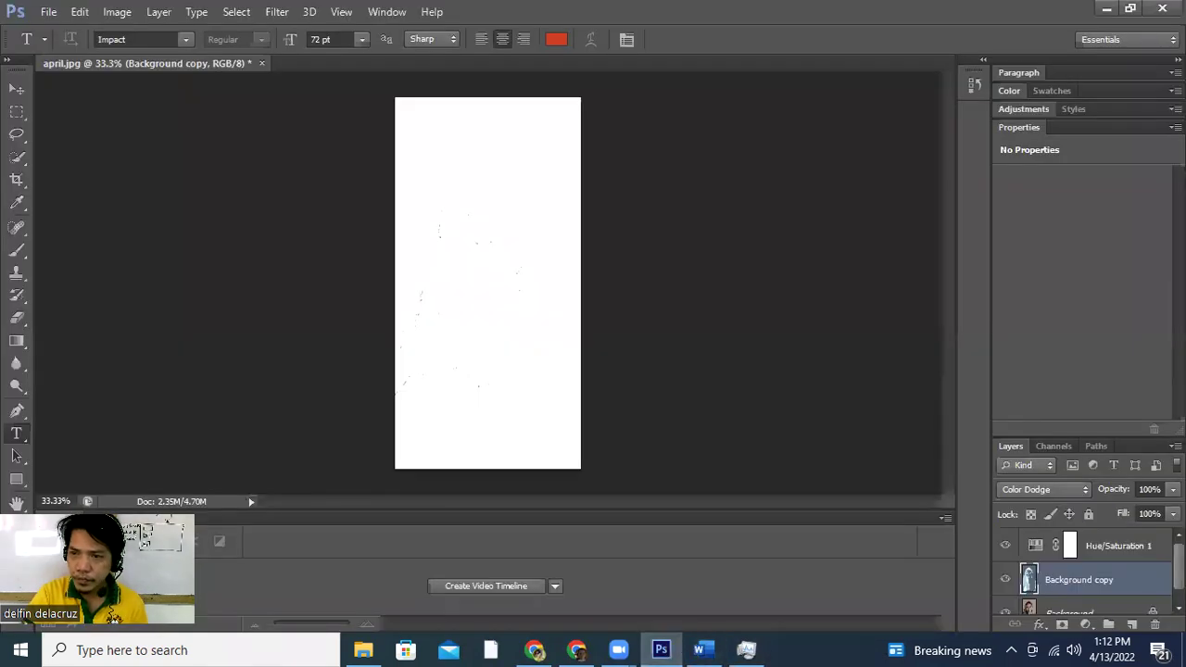
left_click(1174, 446)
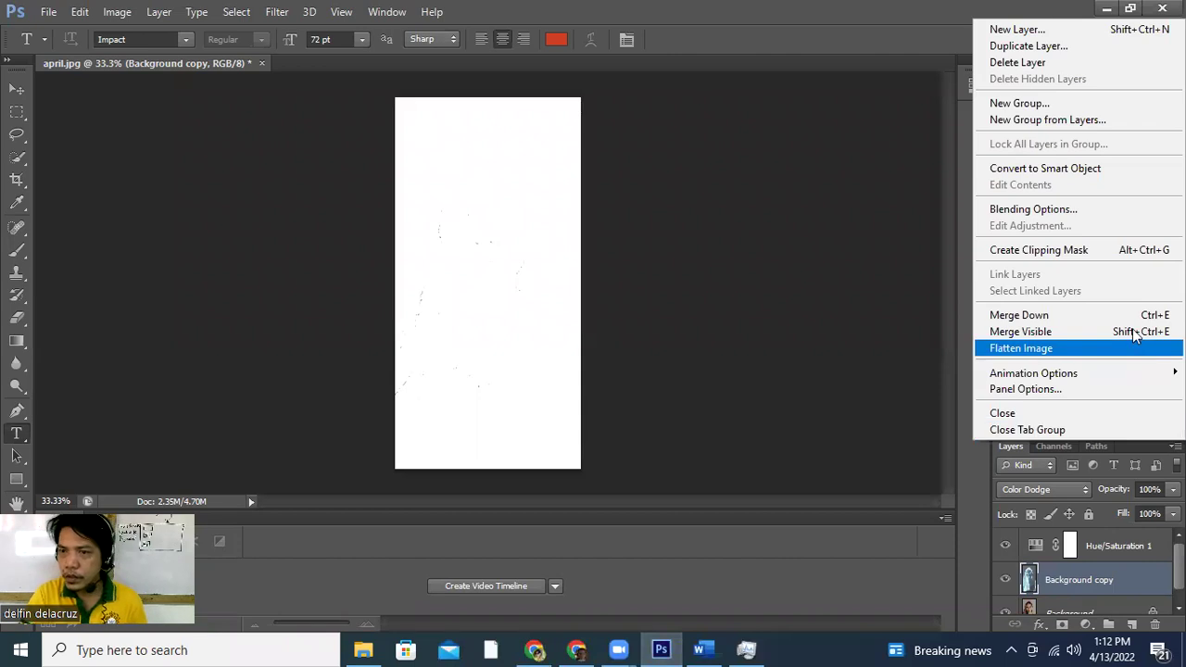
left_click(1099, 169)
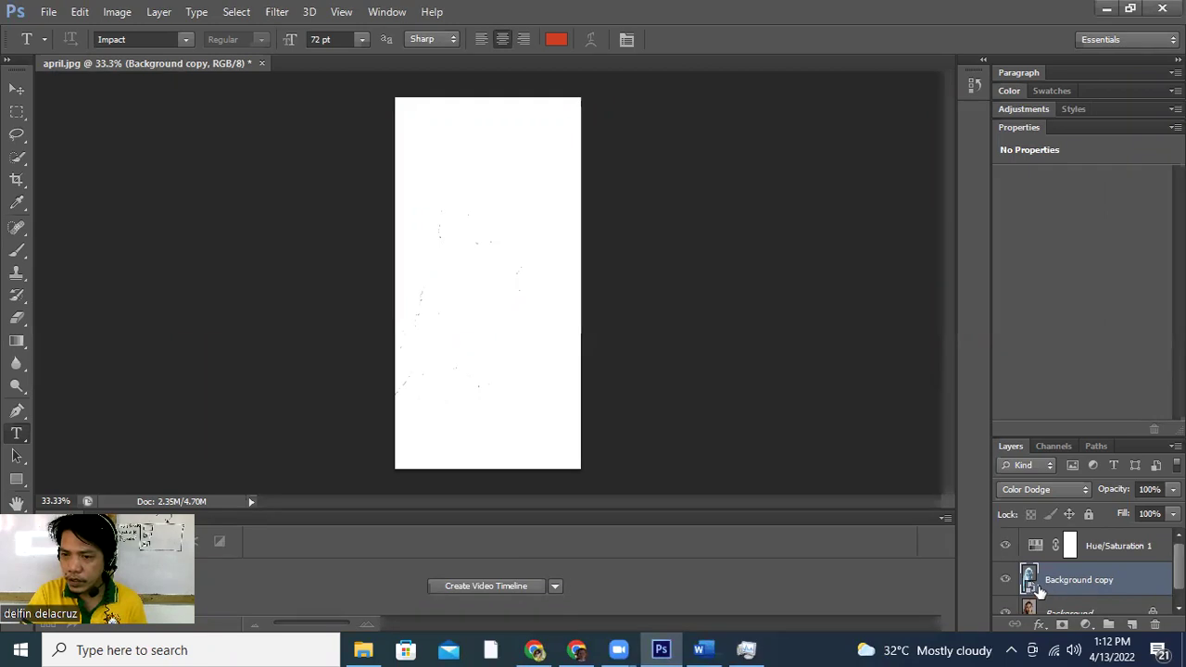
Consult Step 8 of the Word guide and open the Gaussian Blur filter for the Background copy layer in Photoshop.
left_click(704, 649)
scroll(667, 458, "down", 6)
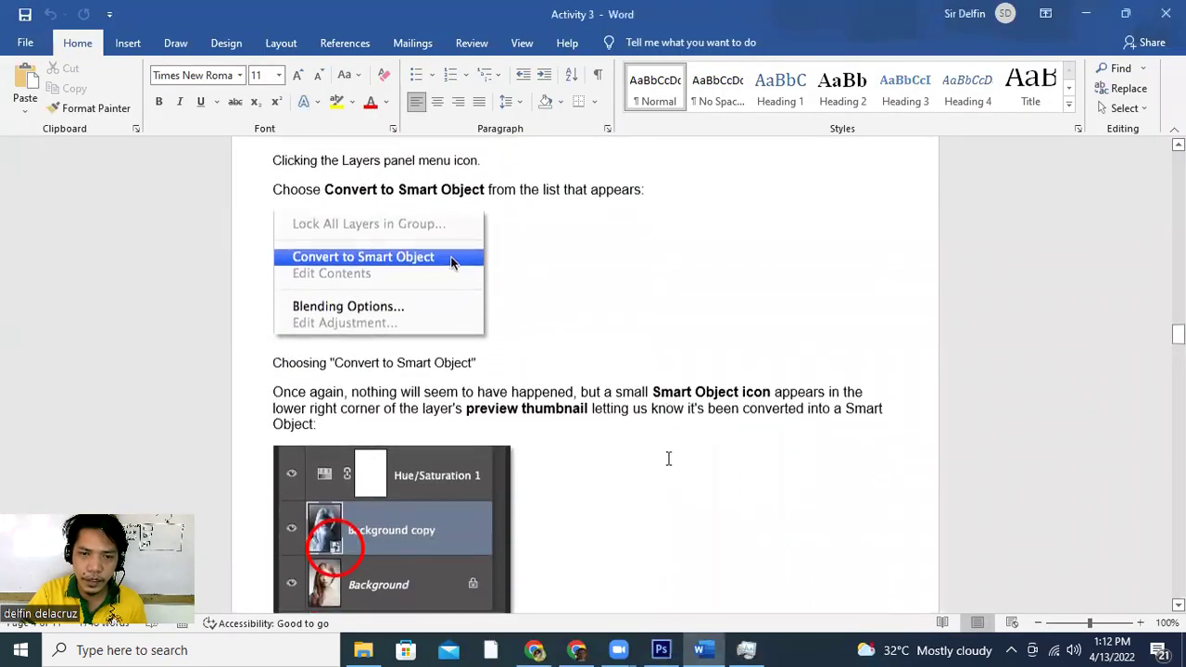
scroll(668, 457, "down", 4)
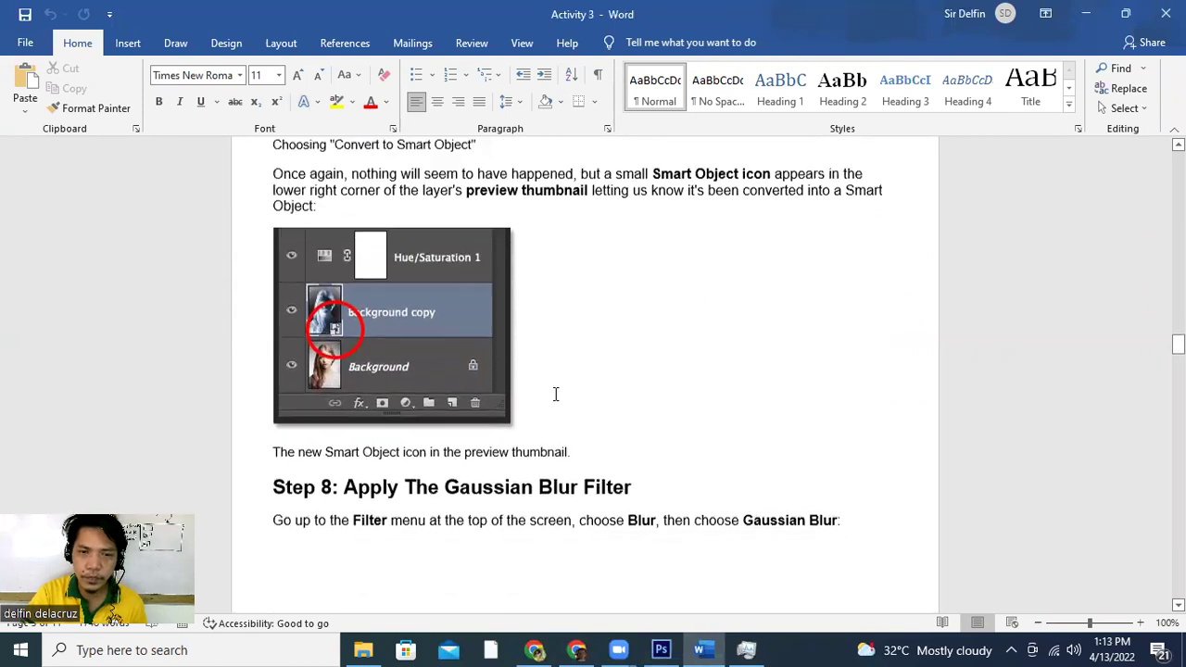
scroll(556, 395, "down", 1)
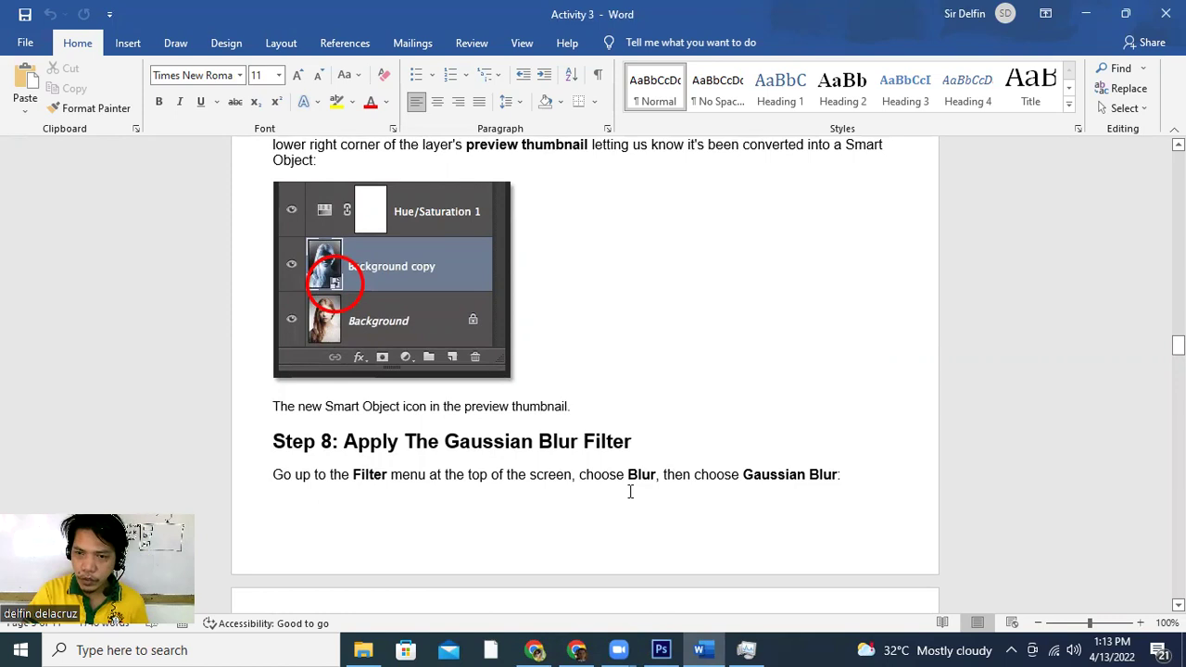
left_click(665, 648)
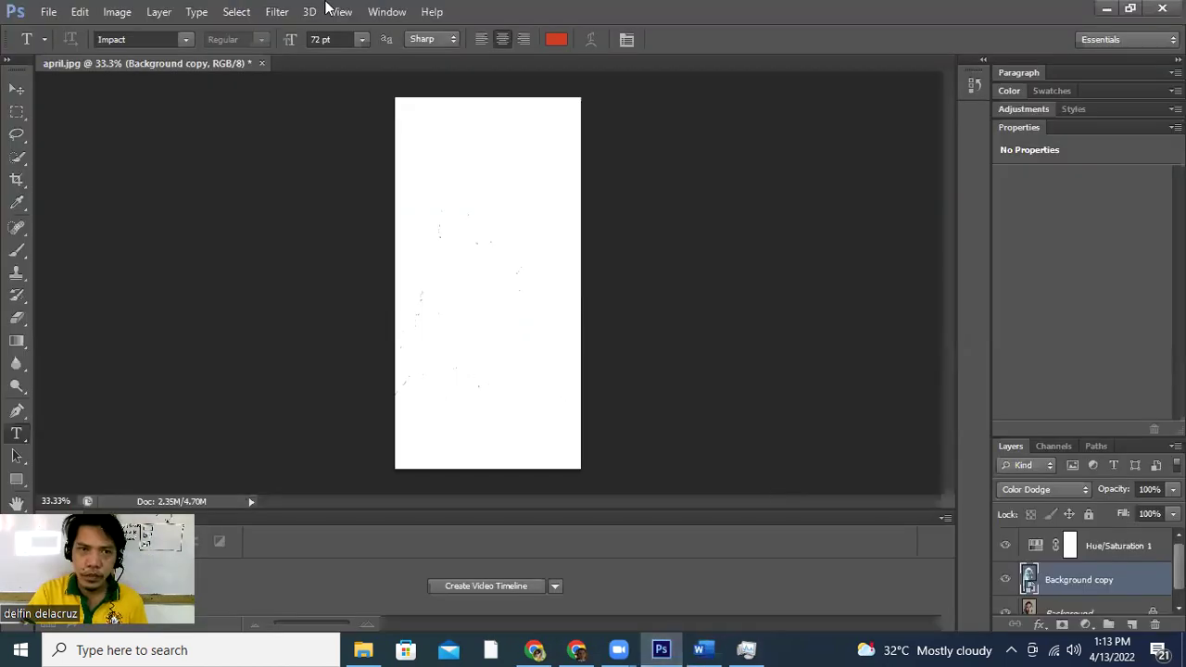
left_click(269, 12)
mouse_move(375, 188)
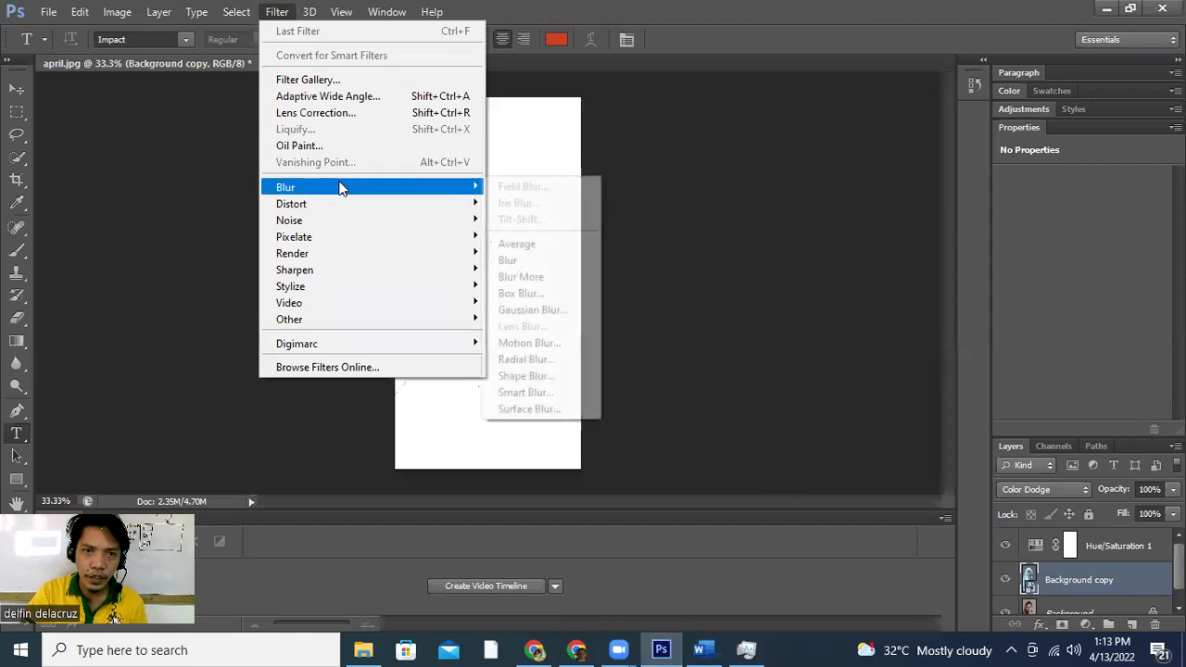
left_click(574, 309)
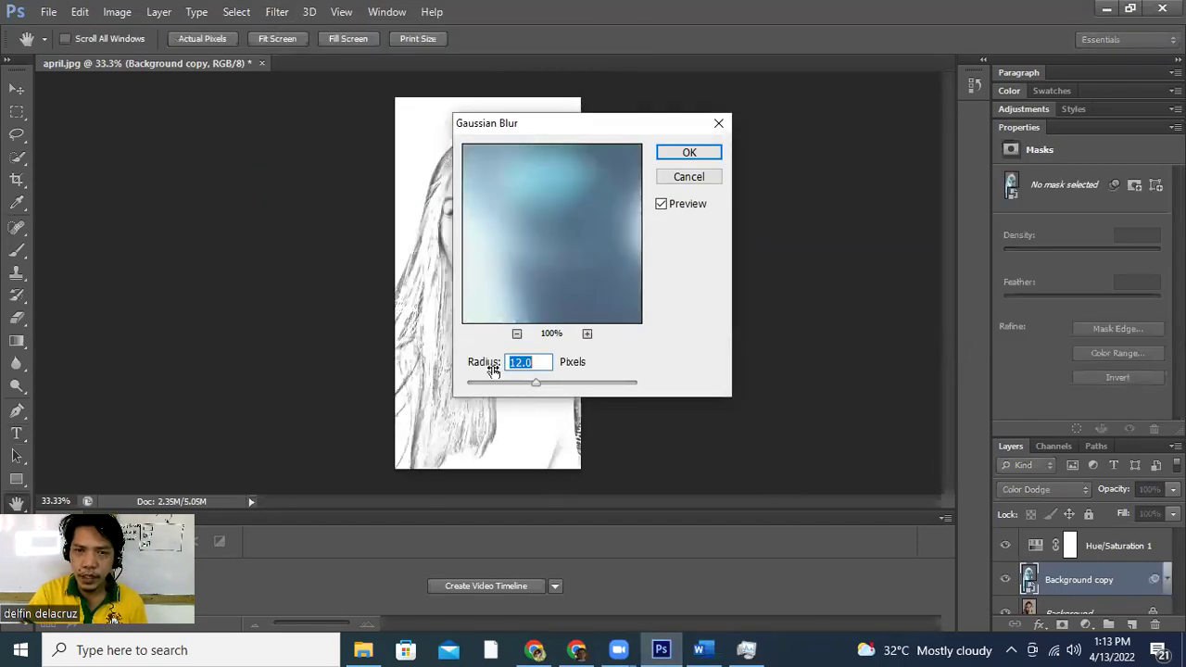
Check the guide's radius advice in Word and apply the Gaussian Blur with a 12.0-pixel radius in Photoshop.
left_click(702, 649)
scroll(668, 501, "down", 3)
scroll(668, 501, "down", 4)
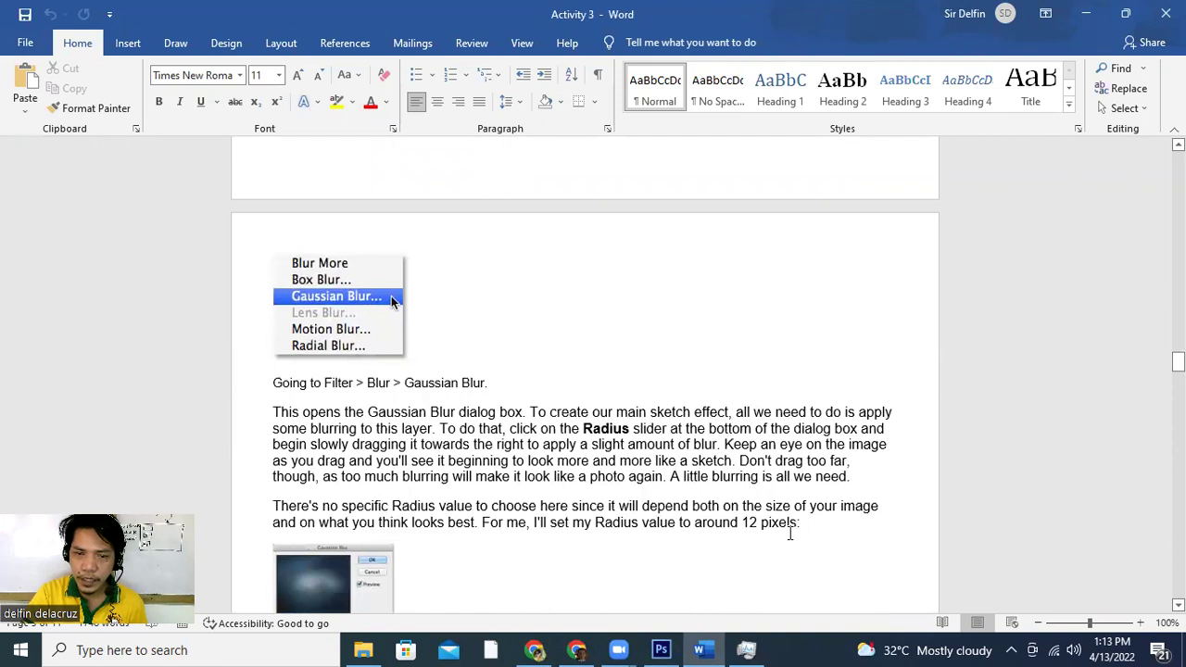
scroll(732, 487, "down", 2)
mouse_move(704, 646)
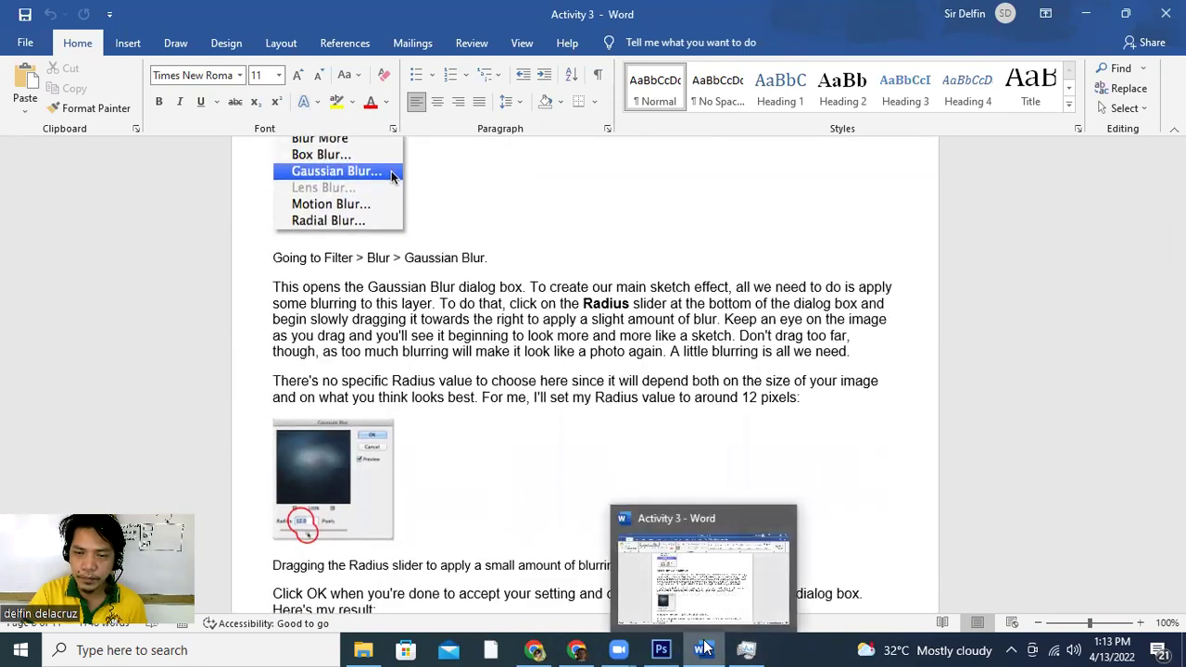
left_click(660, 649)
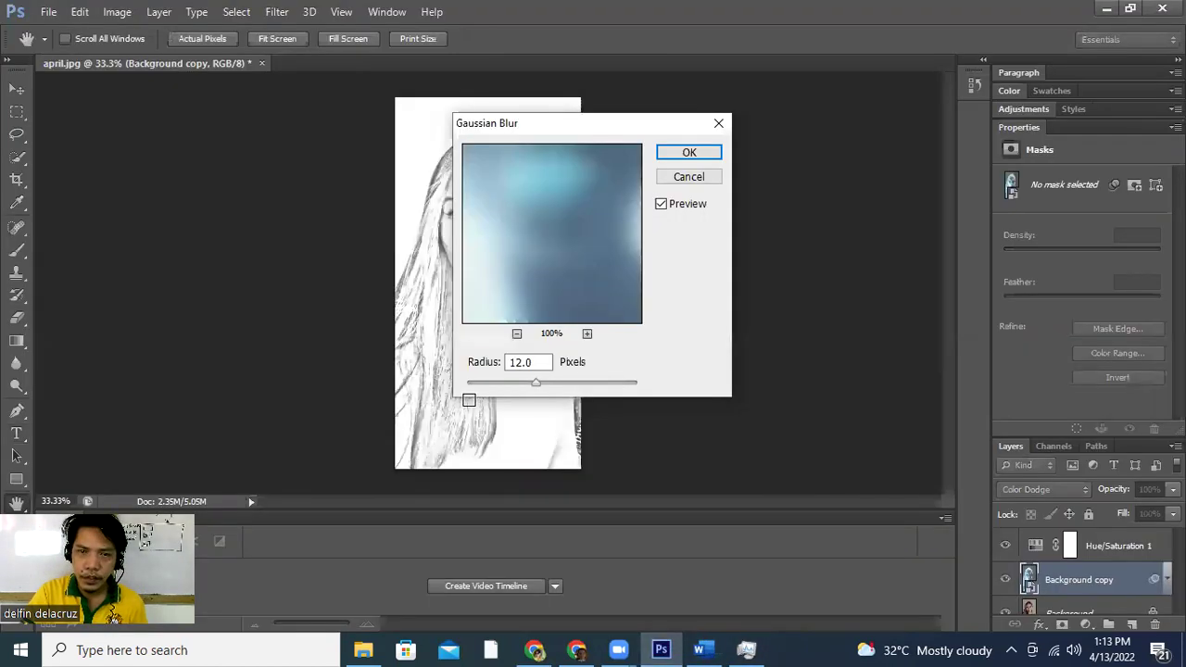
left_click(692, 153)
key("t")
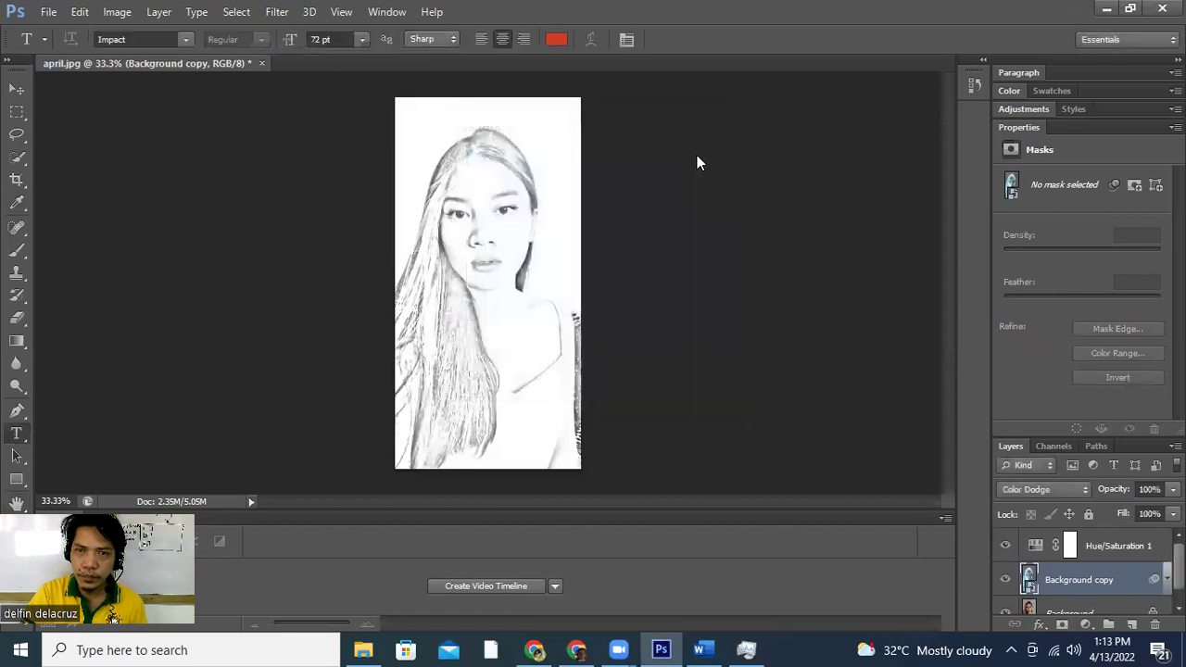
Switch to the Word guide and read how to re-edit the Gaussian Blur smart filter.
left_click(704, 649)
scroll(489, 457, "down", 5)
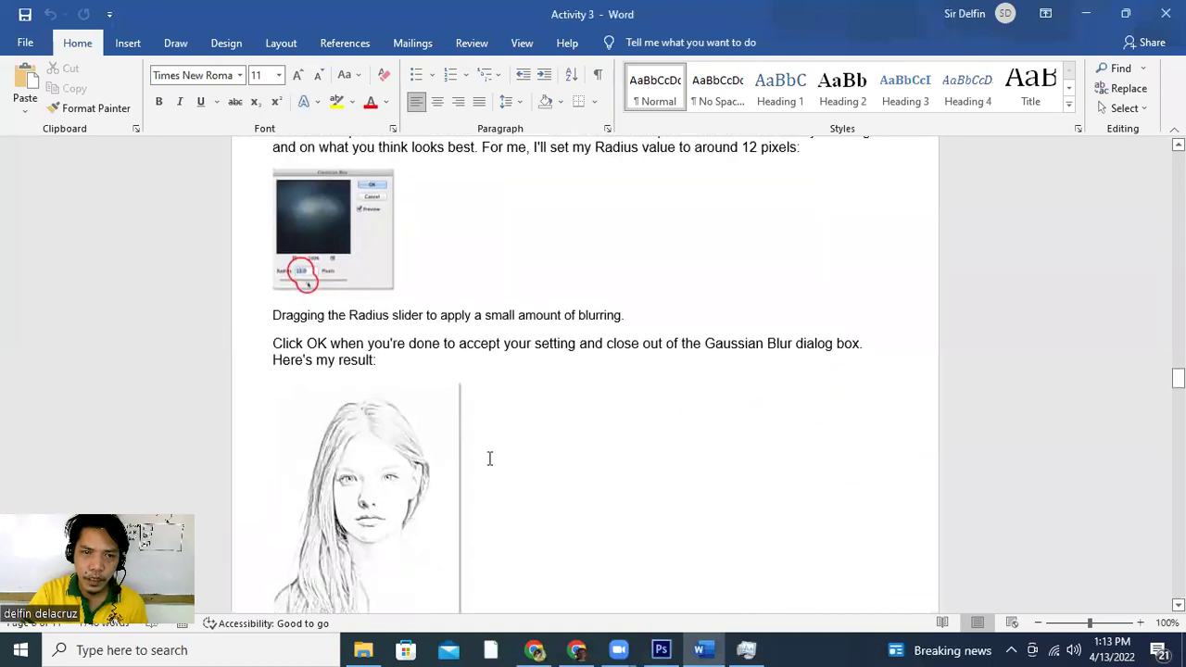
scroll(477, 458, "down", 12)
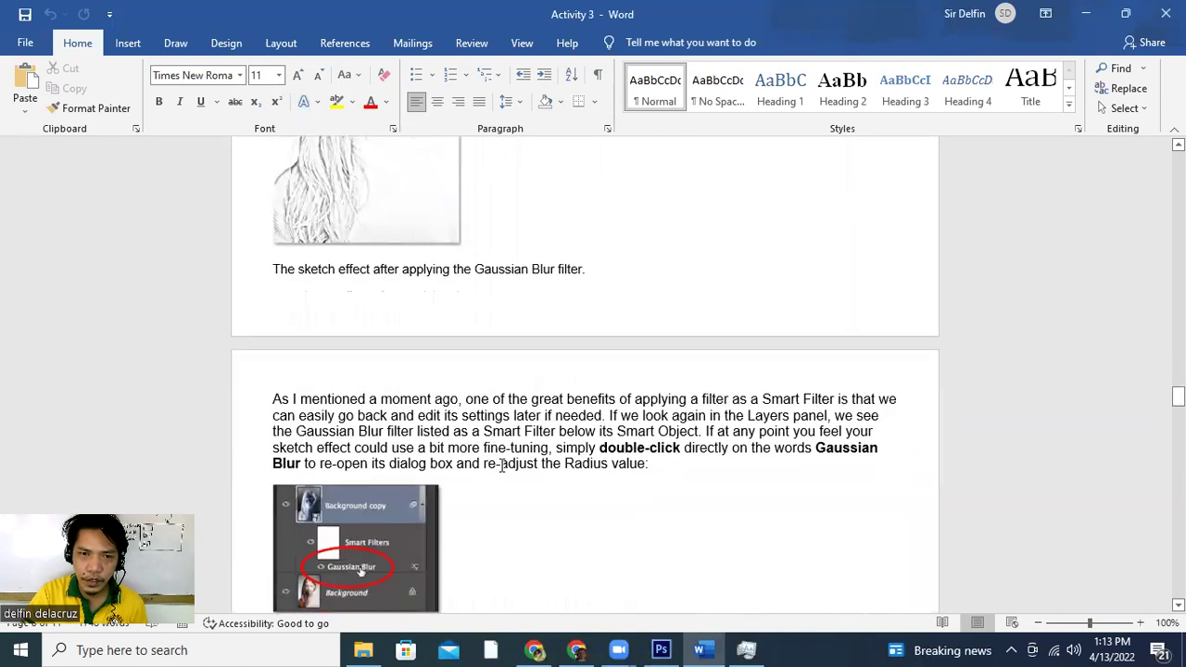
scroll(505, 467, "down", 1)
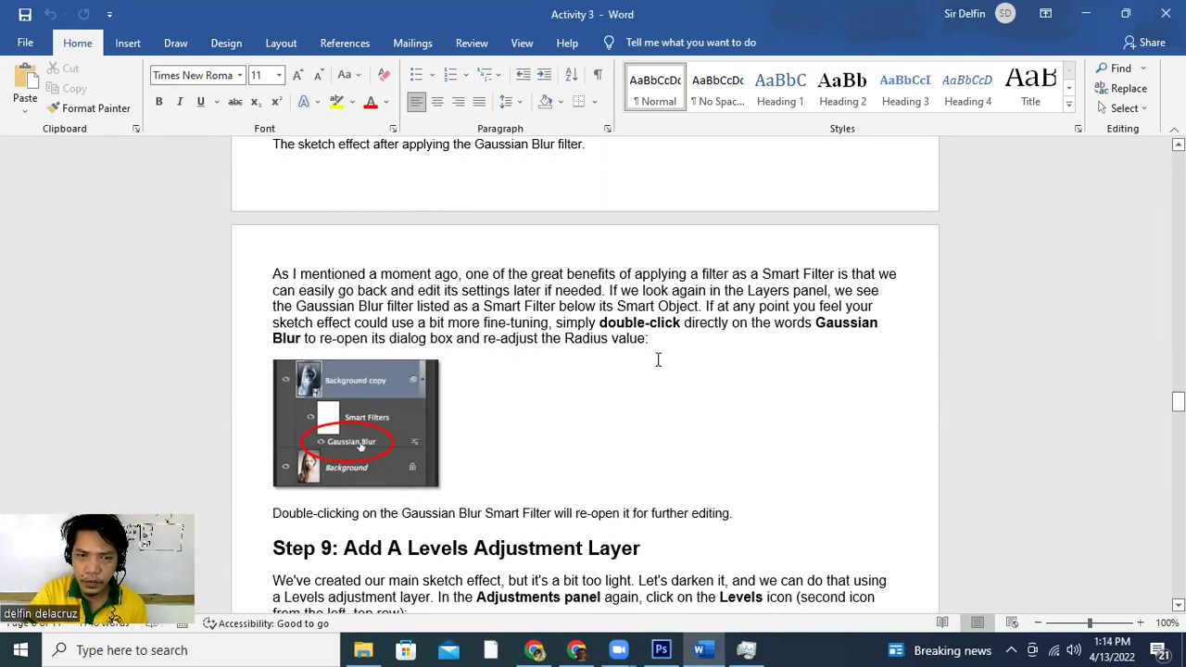
scroll(661, 364, "down", 2)
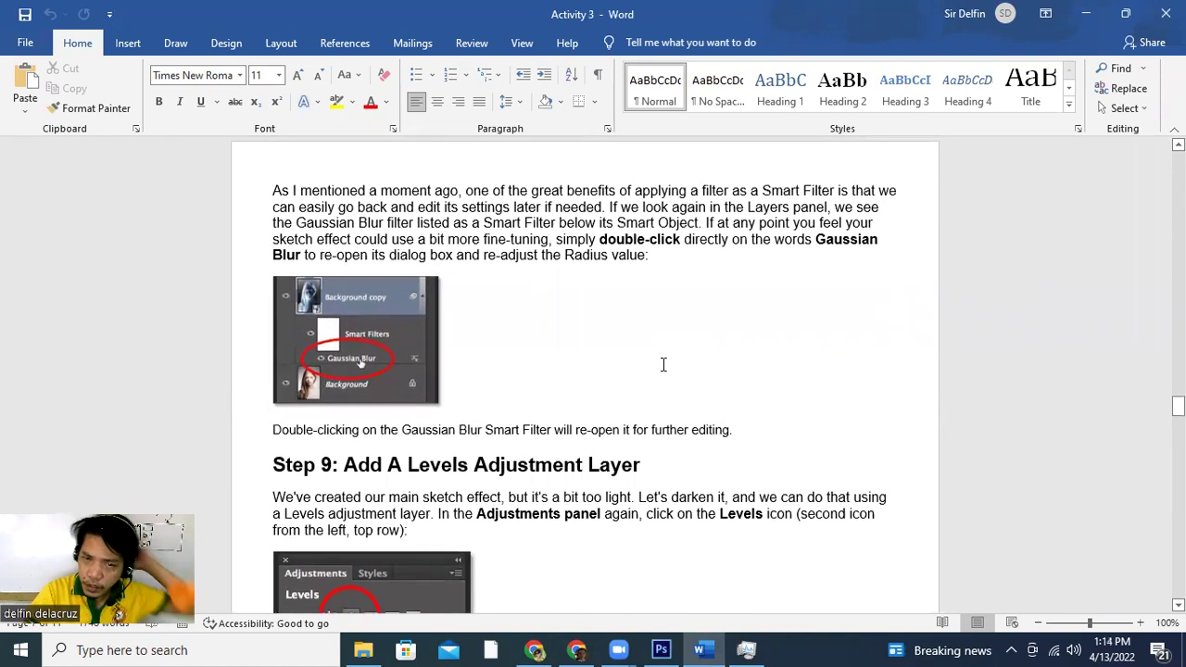
Switch to Photoshop, reopen the Background copy layer's Gaussian Blur smart filter and accept its 12.0-pixel radius.
left_click(663, 649)
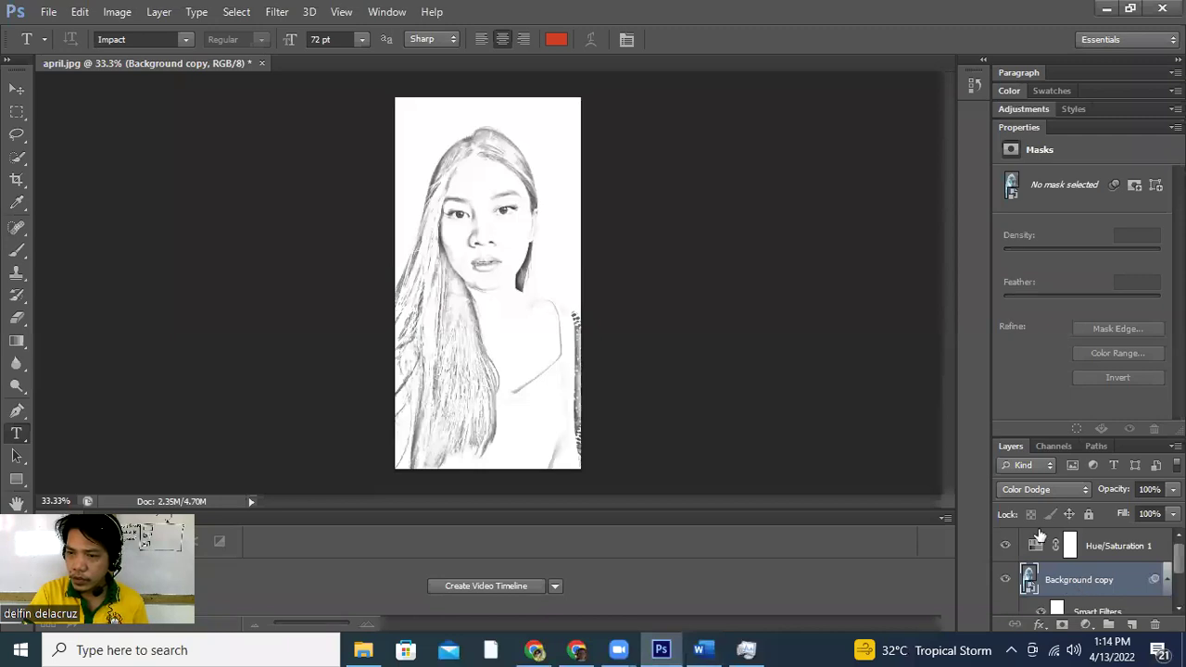
scroll(1025, 541, "down", 1)
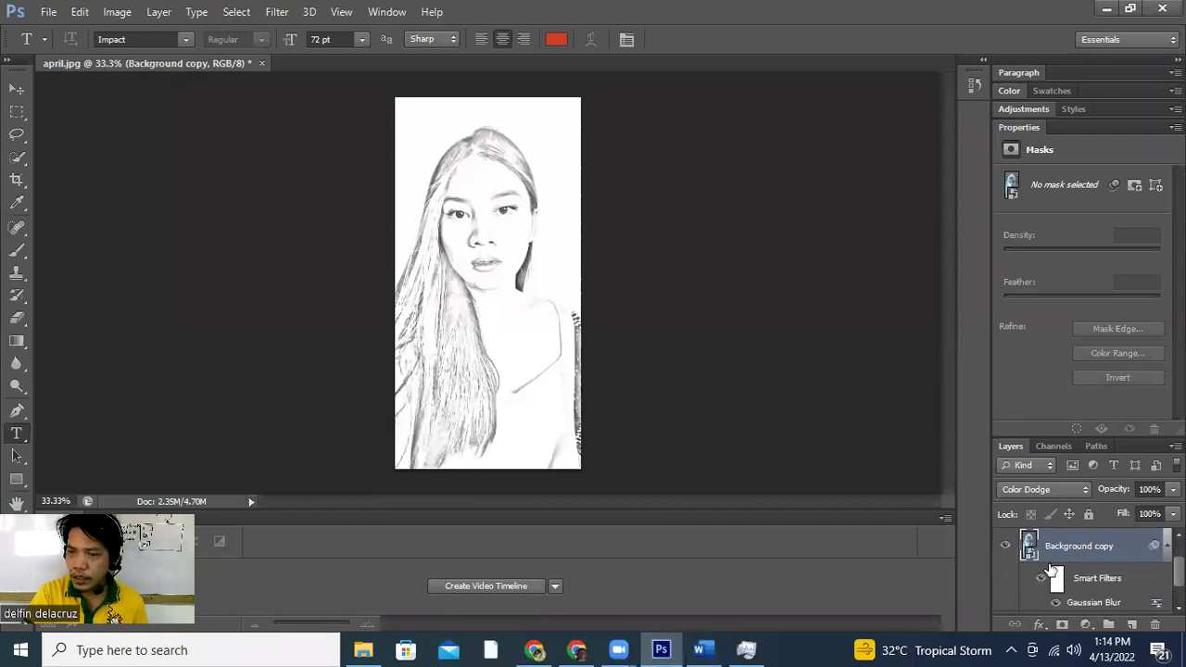
double_click(1091, 607)
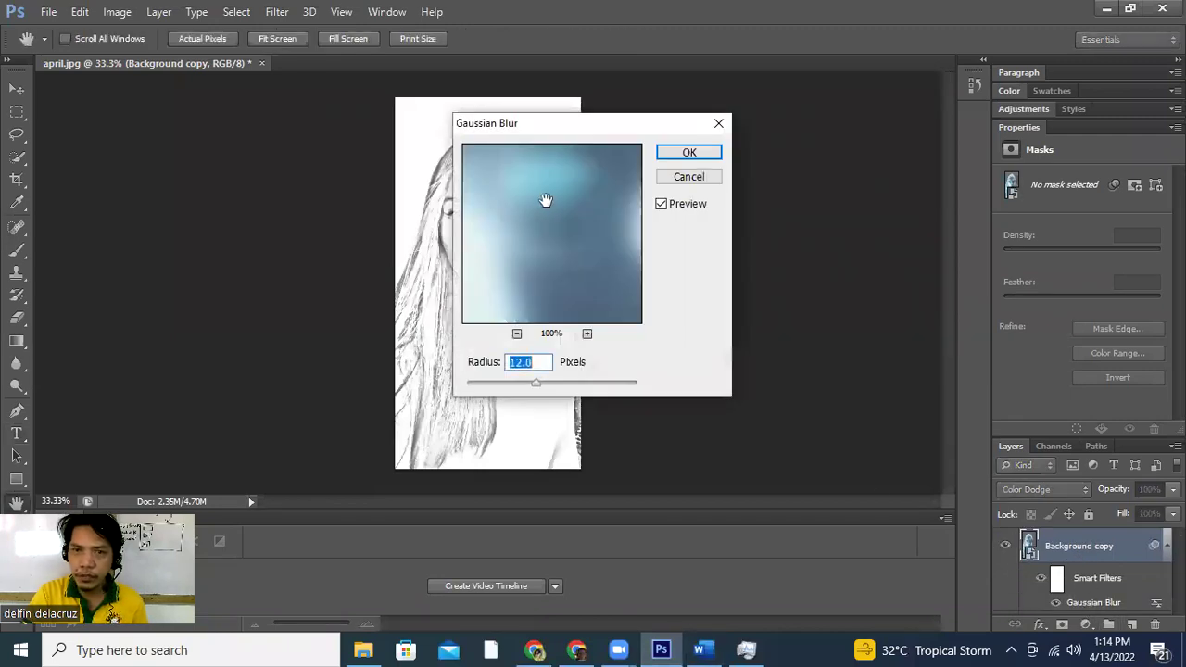
left_click(688, 152)
key("t")
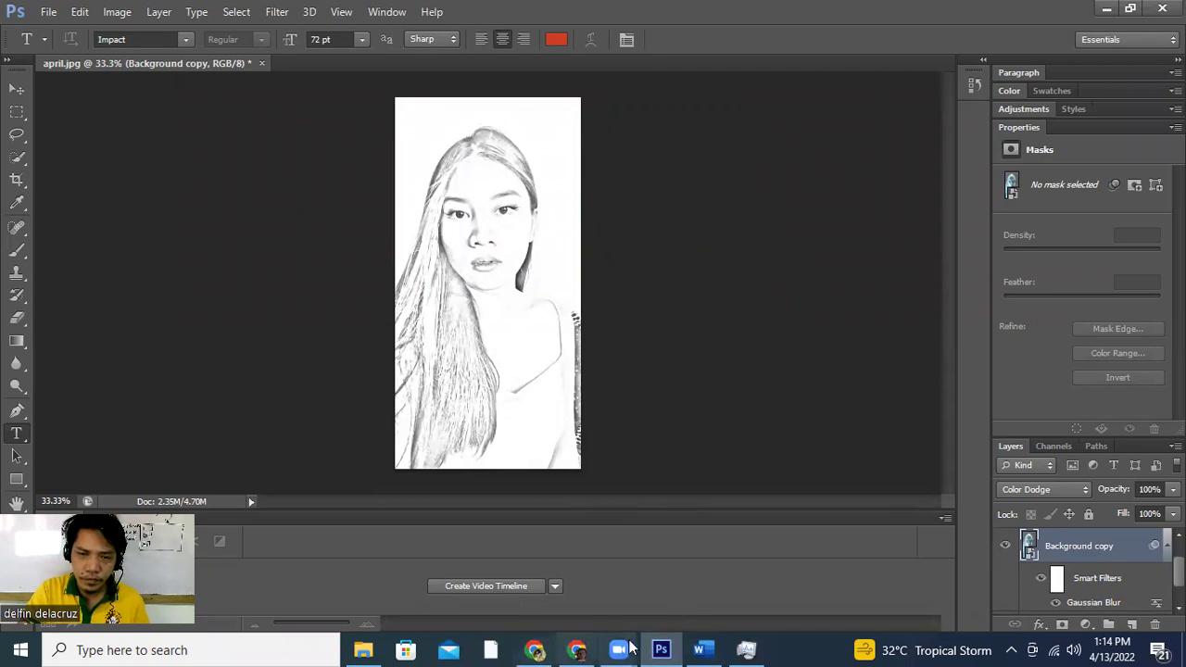
Switch to the Word guide and read Step 9 on adding a Levels adjustment layer.
left_click(706, 648)
scroll(500, 364, "down", 3)
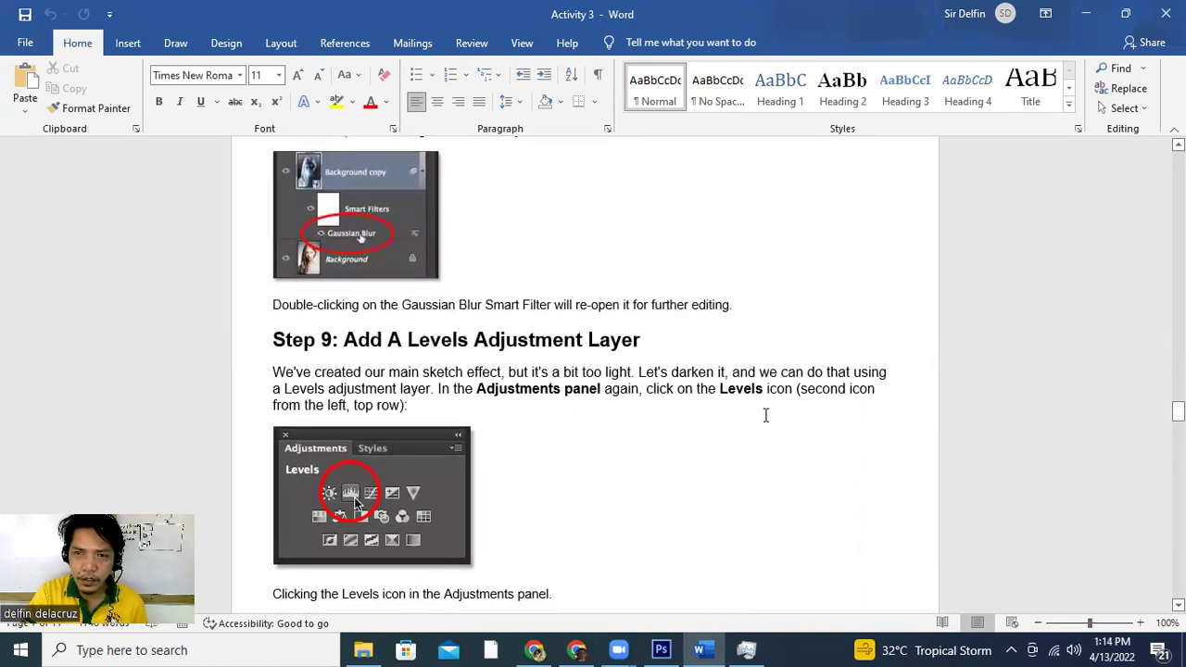
scroll(667, 432, "down", 1)
scroll(531, 439, "down", 3)
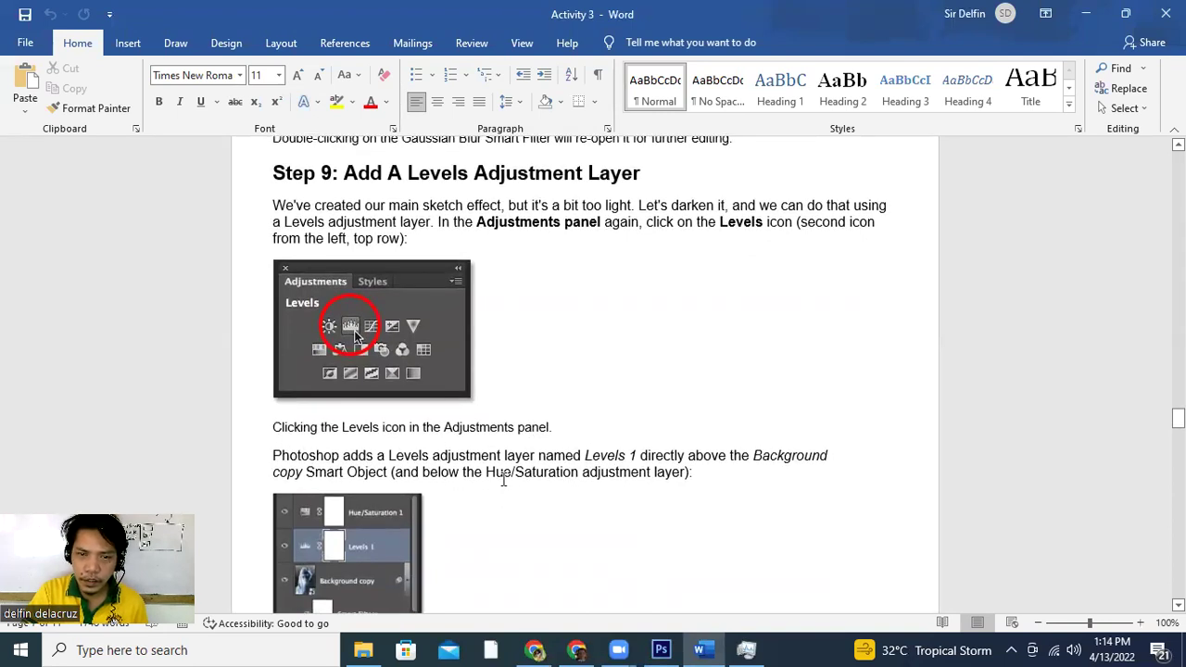
scroll(679, 492, "down", 1)
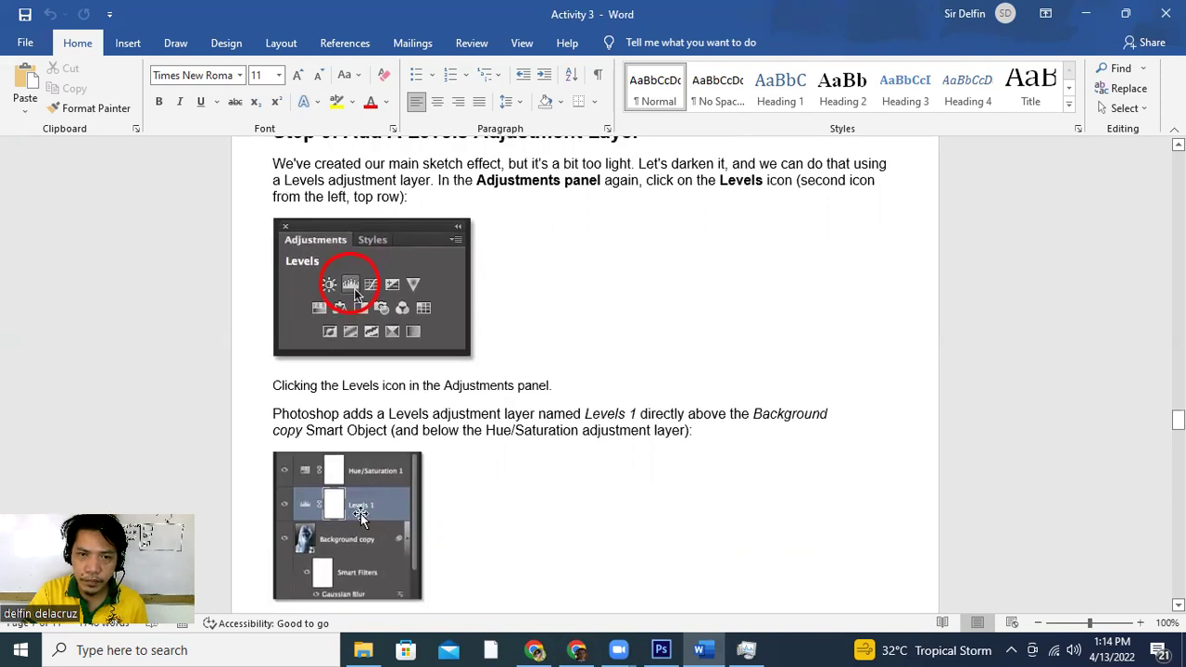
Switch to Photoshop and look for where to add a Levels adjustment.
left_click(660, 649)
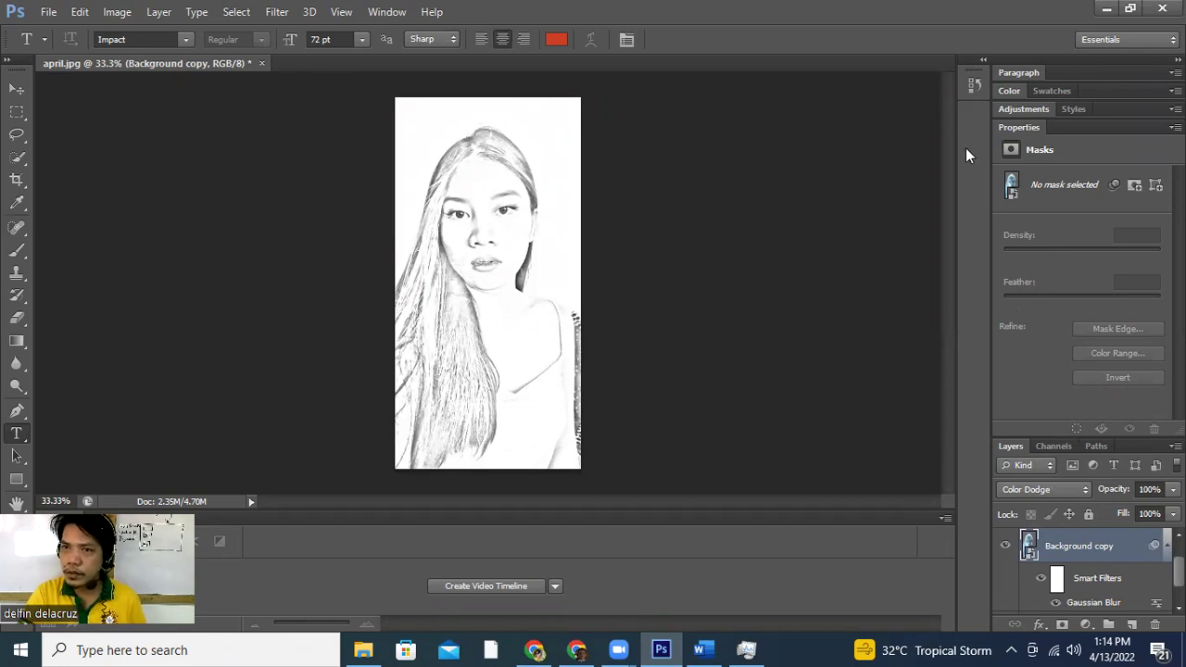
left_click(971, 86)
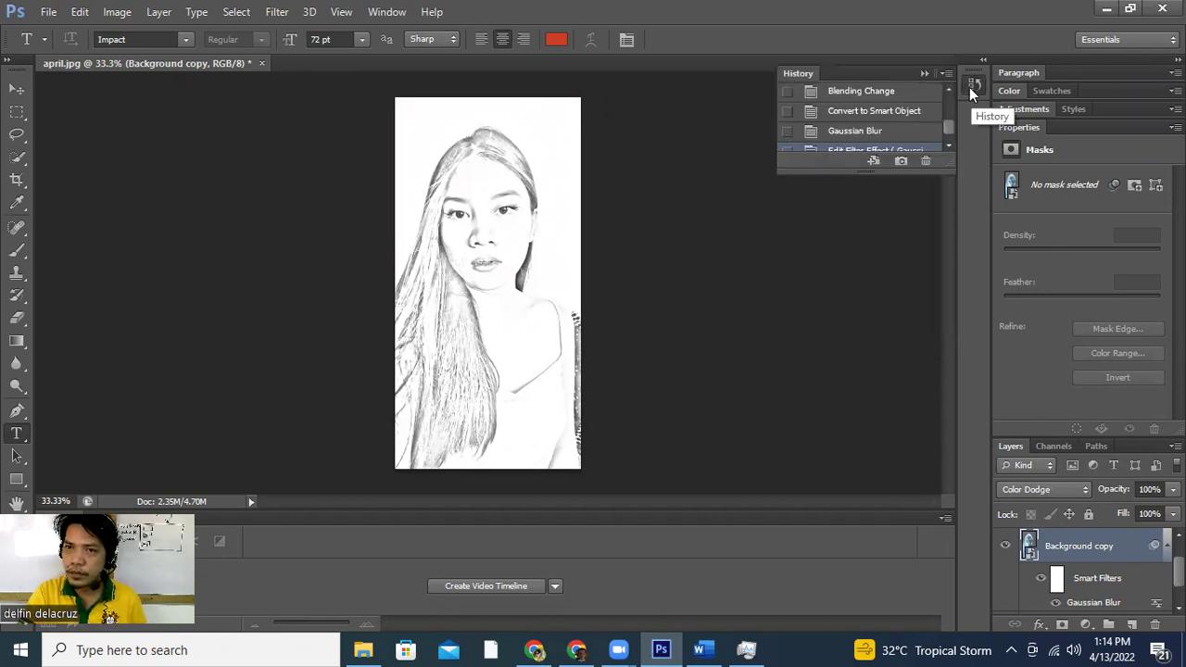
left_click(973, 86)
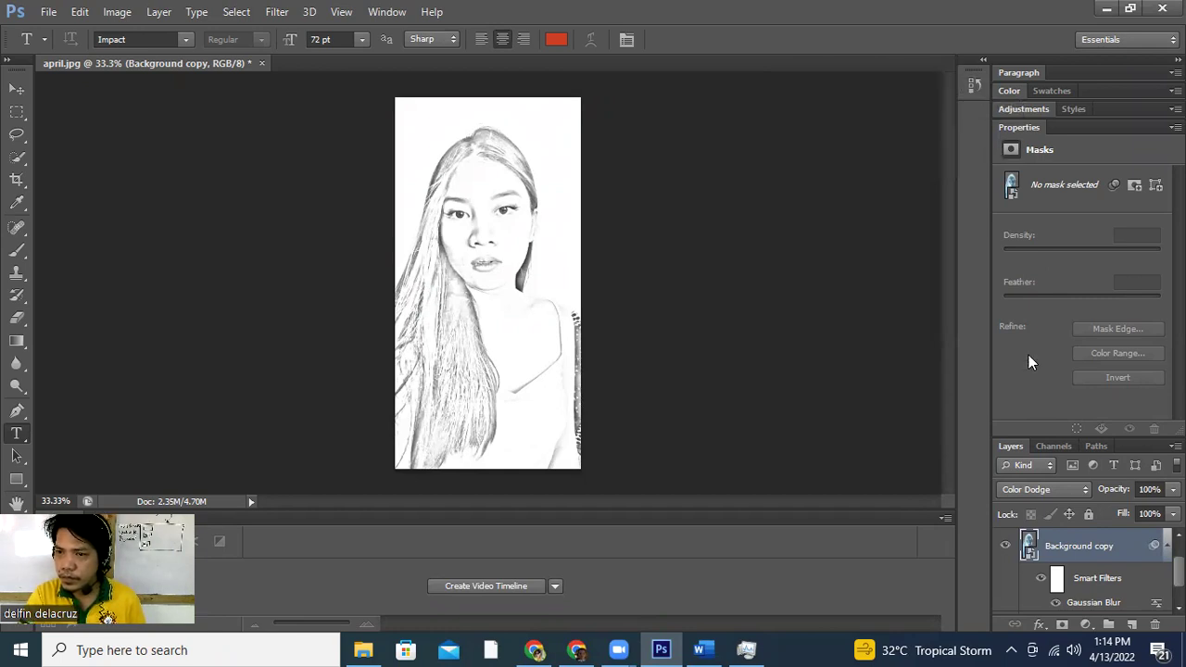
scroll(1158, 546, "down", 1)
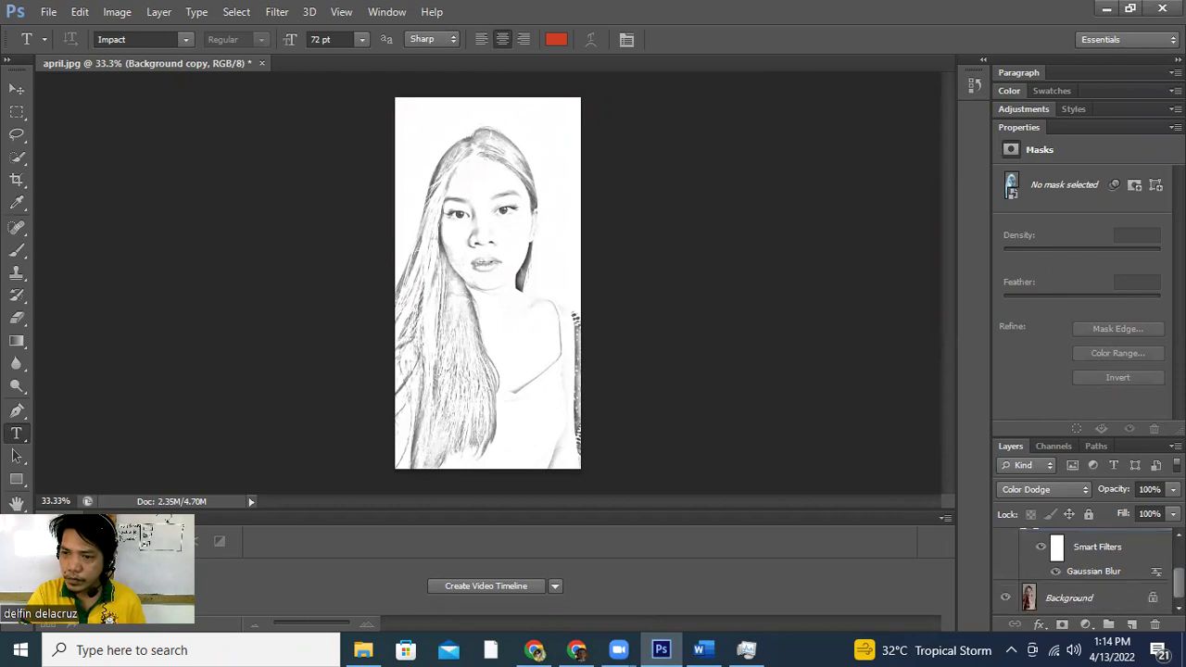
scroll(1111, 565, "up", 2)
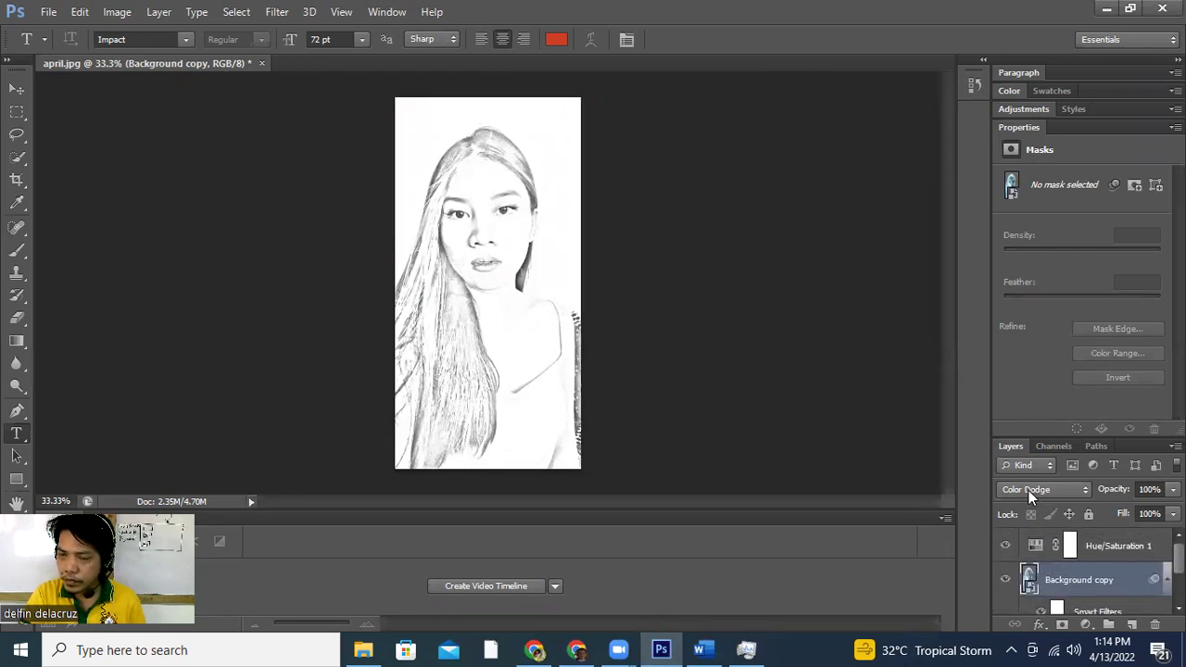
left_click(1052, 464)
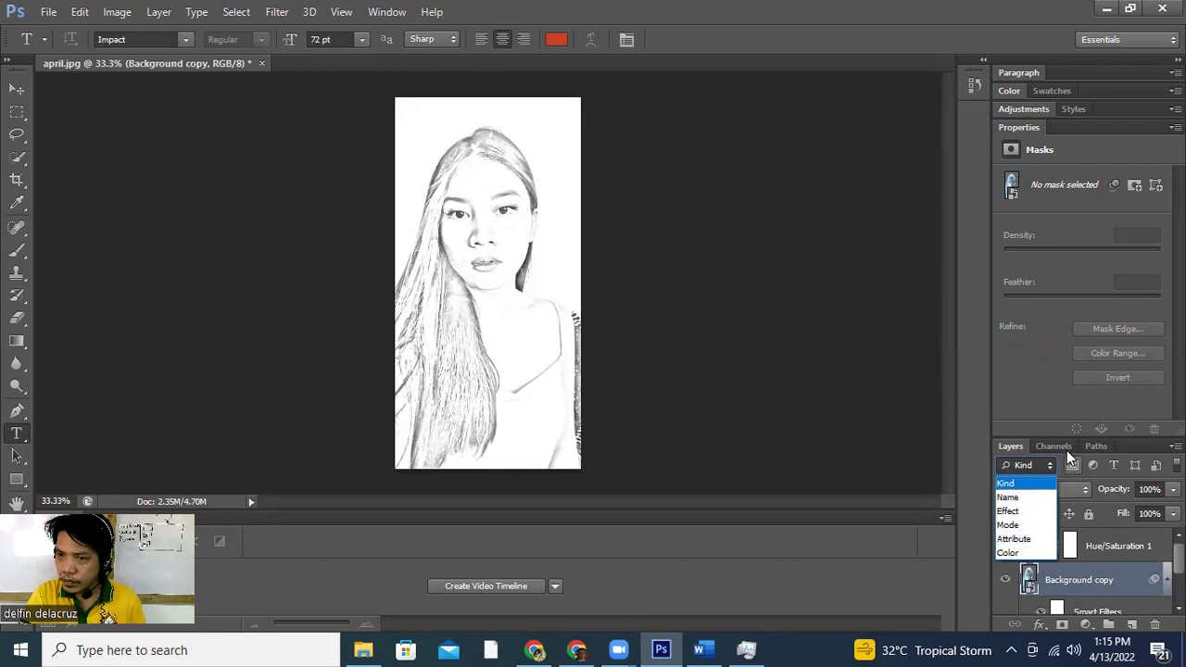
left_click(1103, 447)
left_click(1100, 446)
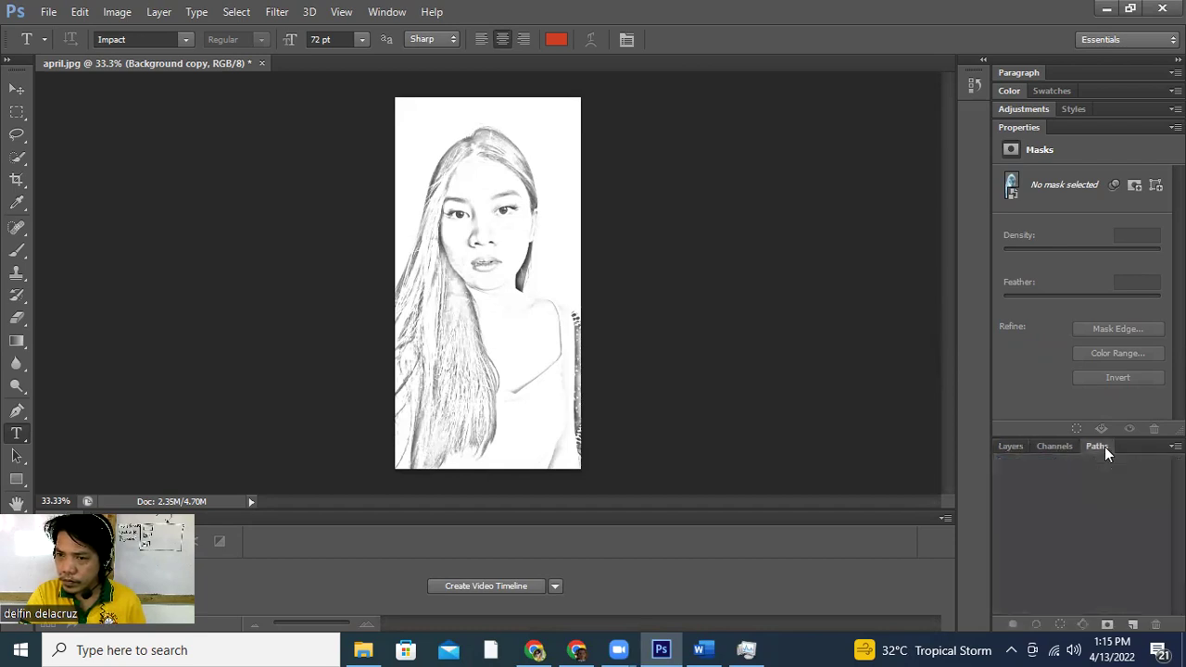
left_click(1056, 446)
left_click(1007, 447)
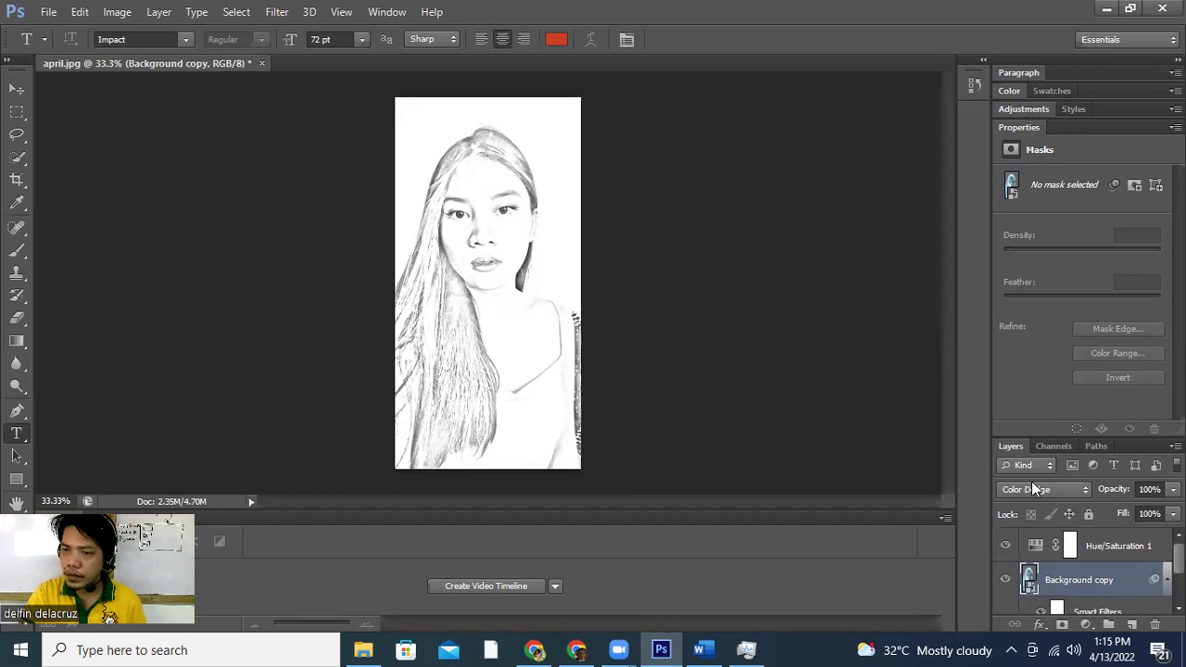
Recheck Step 9 in the Word guide and add a Levels adjustment layer above the Background copy layer in Photoshop.
left_click(728, 647)
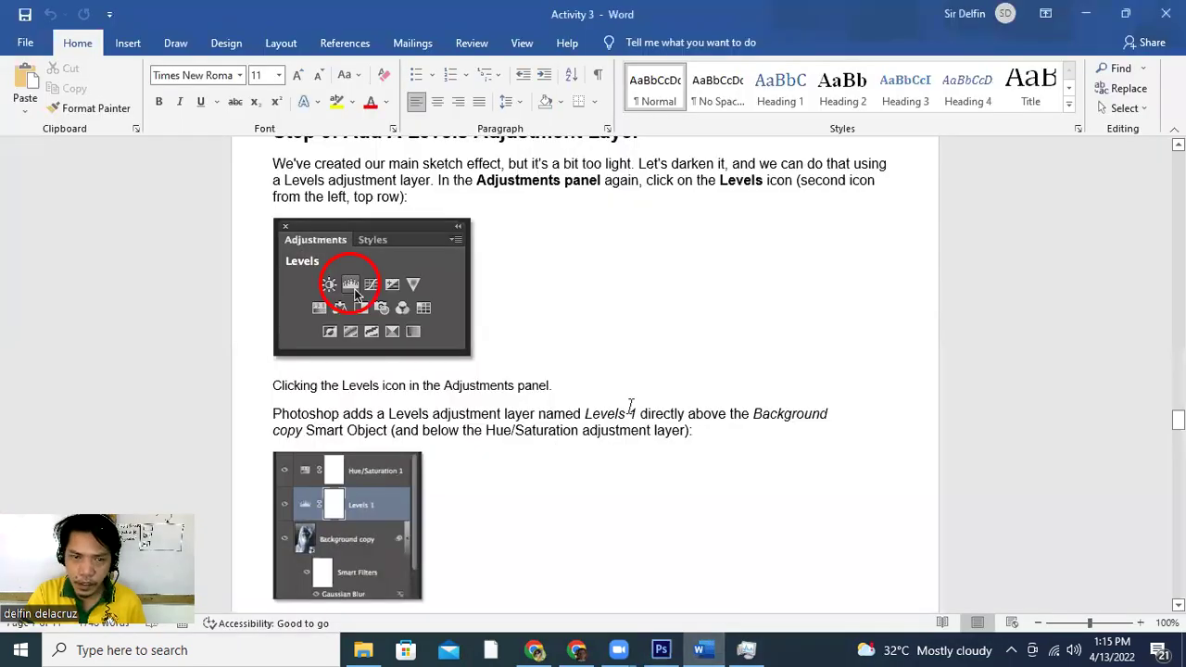
scroll(627, 414, "down", 1)
scroll(689, 469, "up", 2)
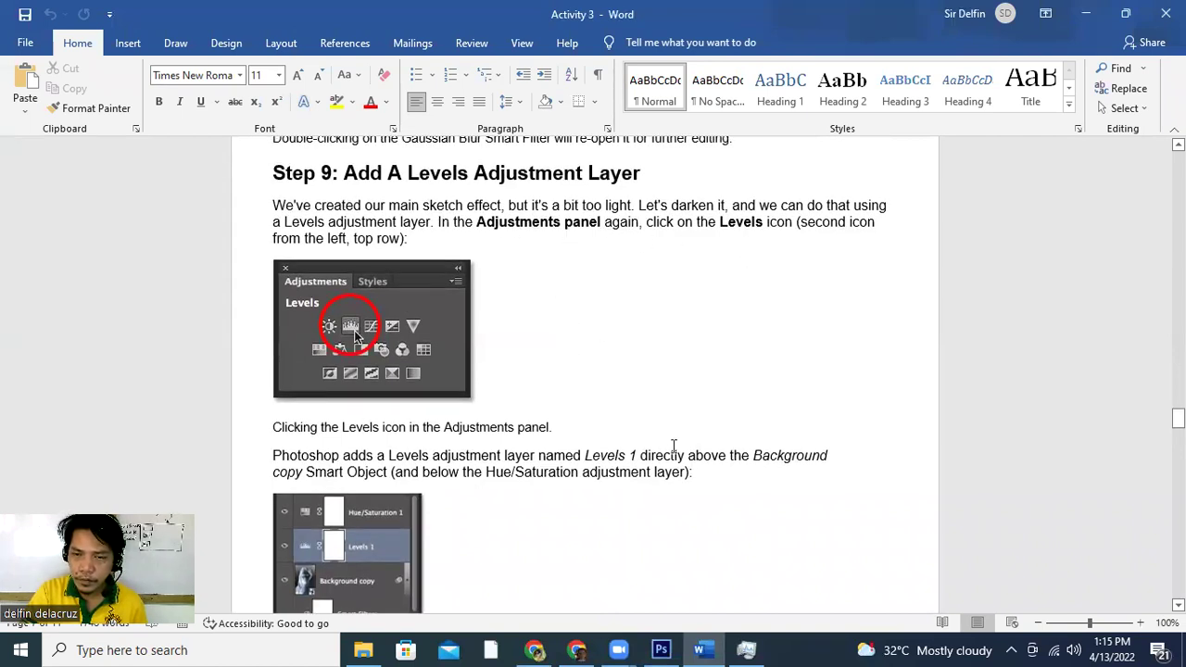
left_click(661, 649)
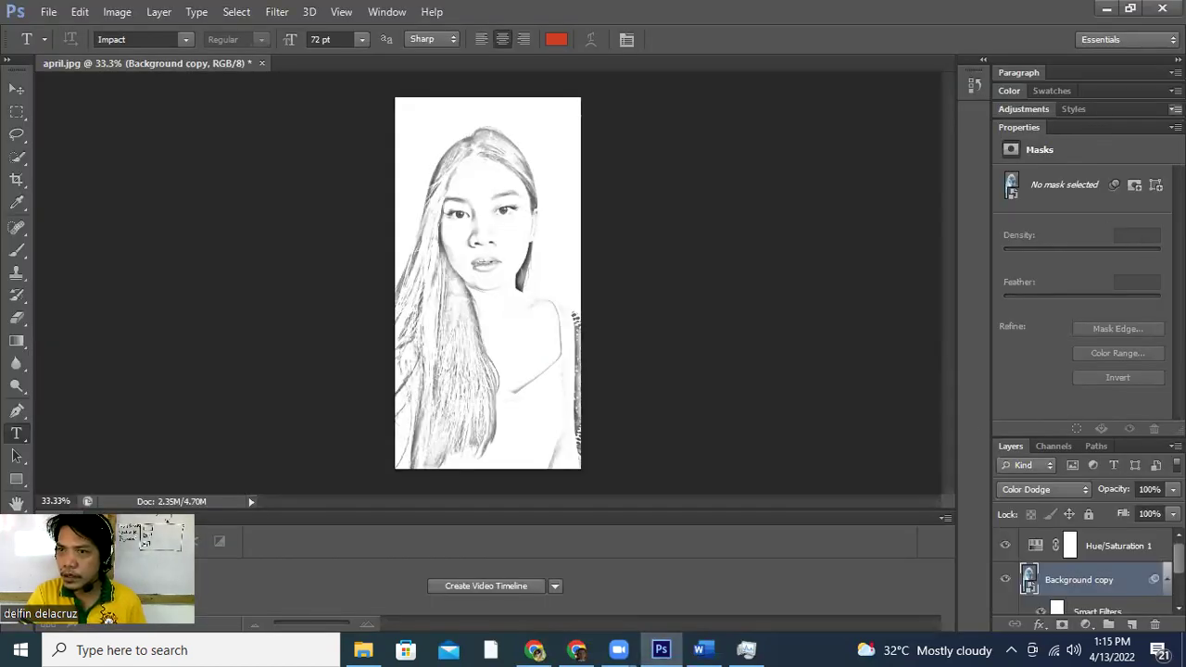
left_click(1175, 108)
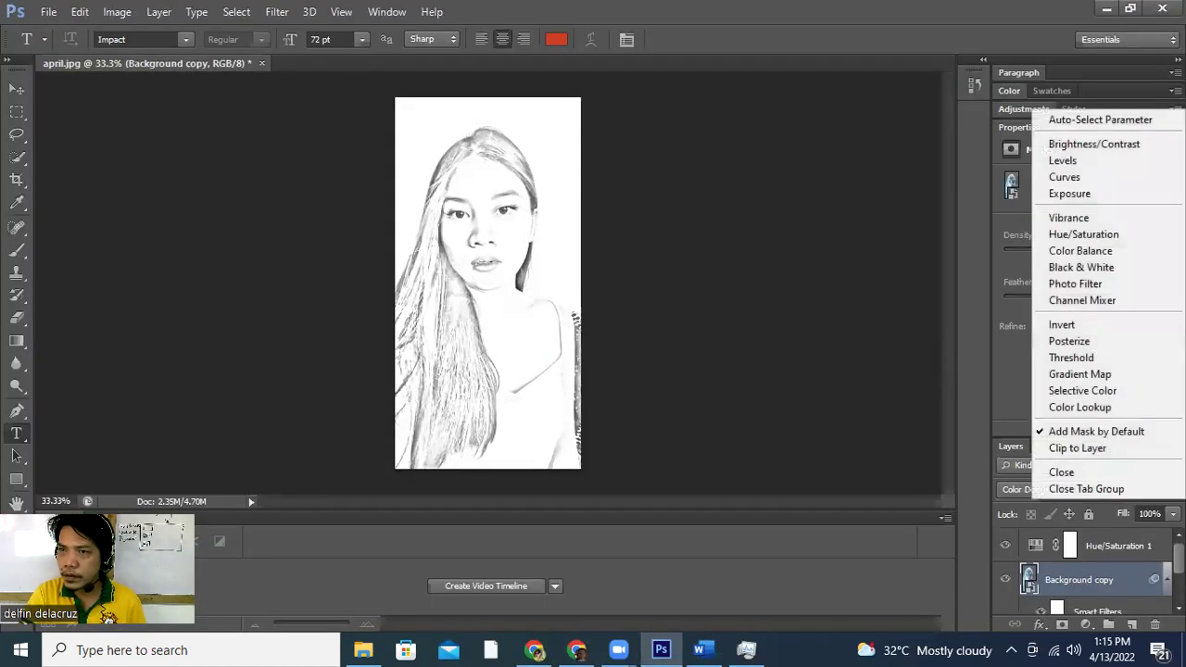
left_click(1103, 161)
left_click(735, 202)
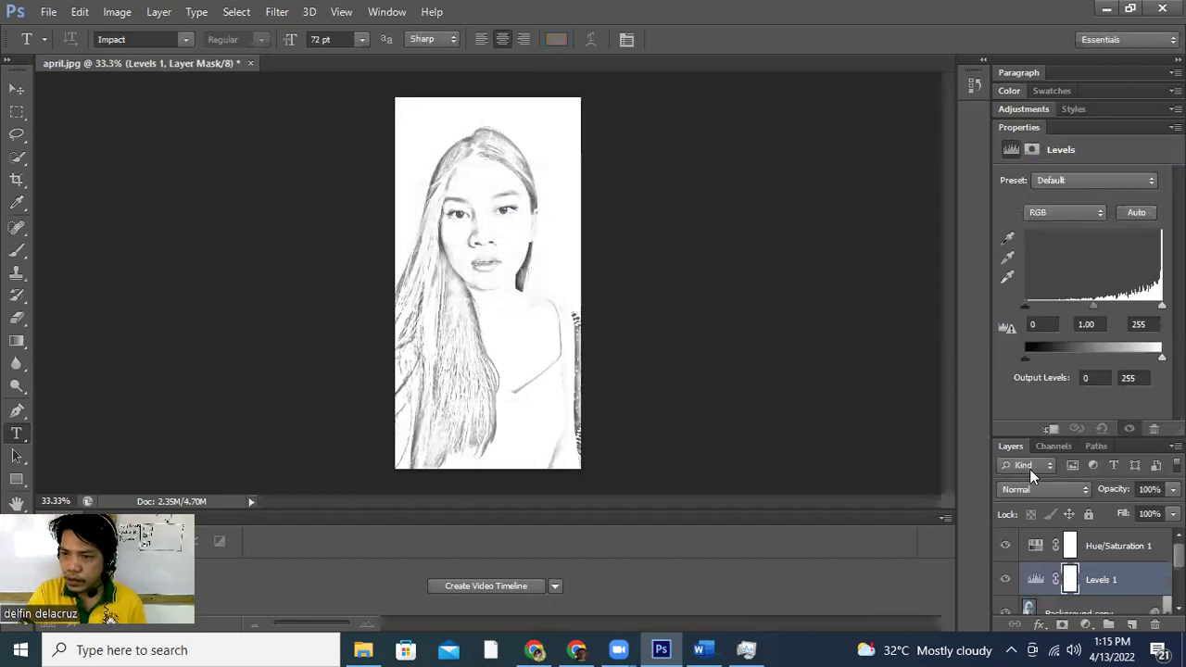
Switch to the Word guide and read Step 10 on changing the Levels adjustment layer's blend mode.
left_click(702, 648)
scroll(714, 429, "down", 2)
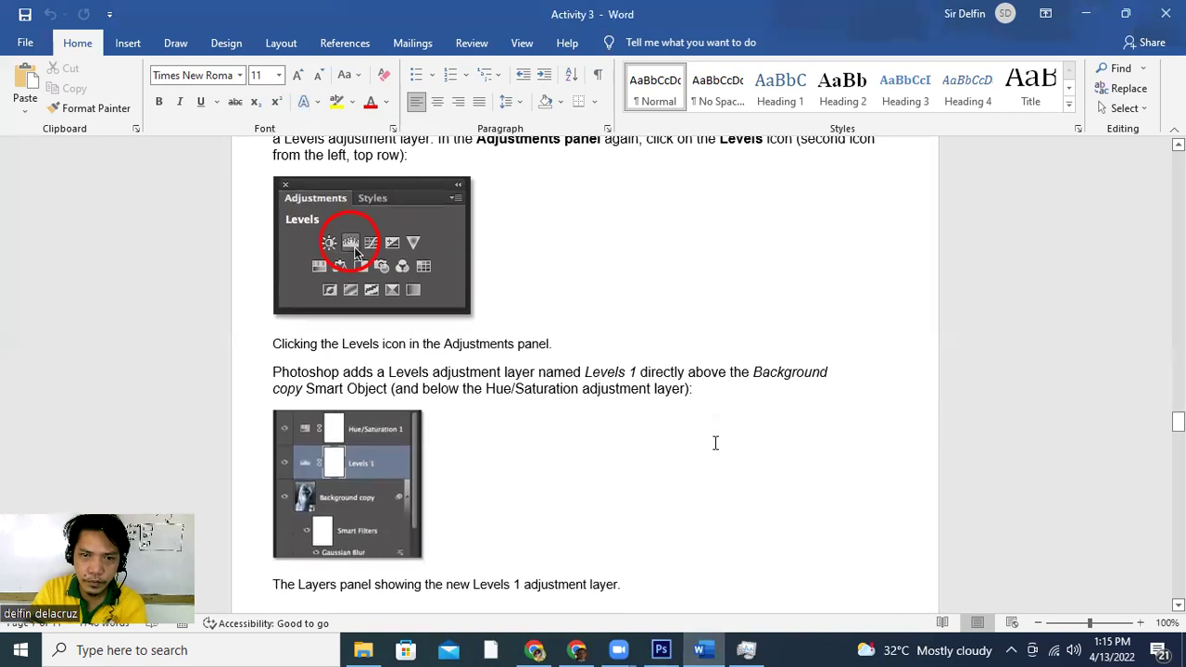
scroll(714, 442, "down", 5)
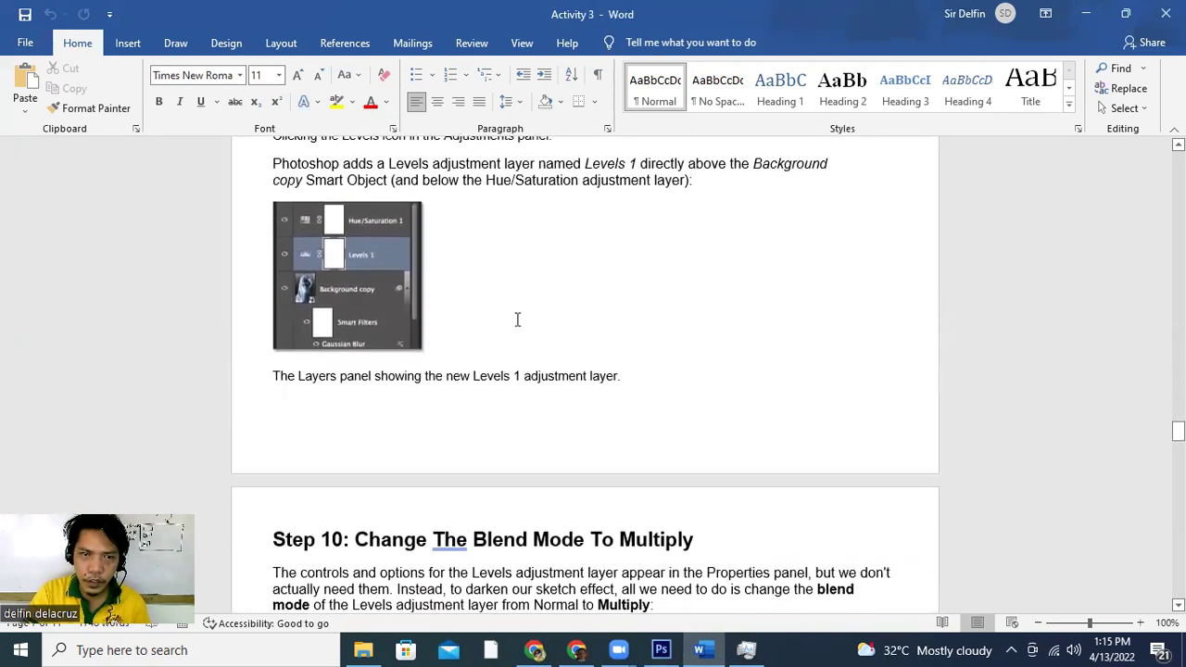
scroll(627, 343, "down", 3)
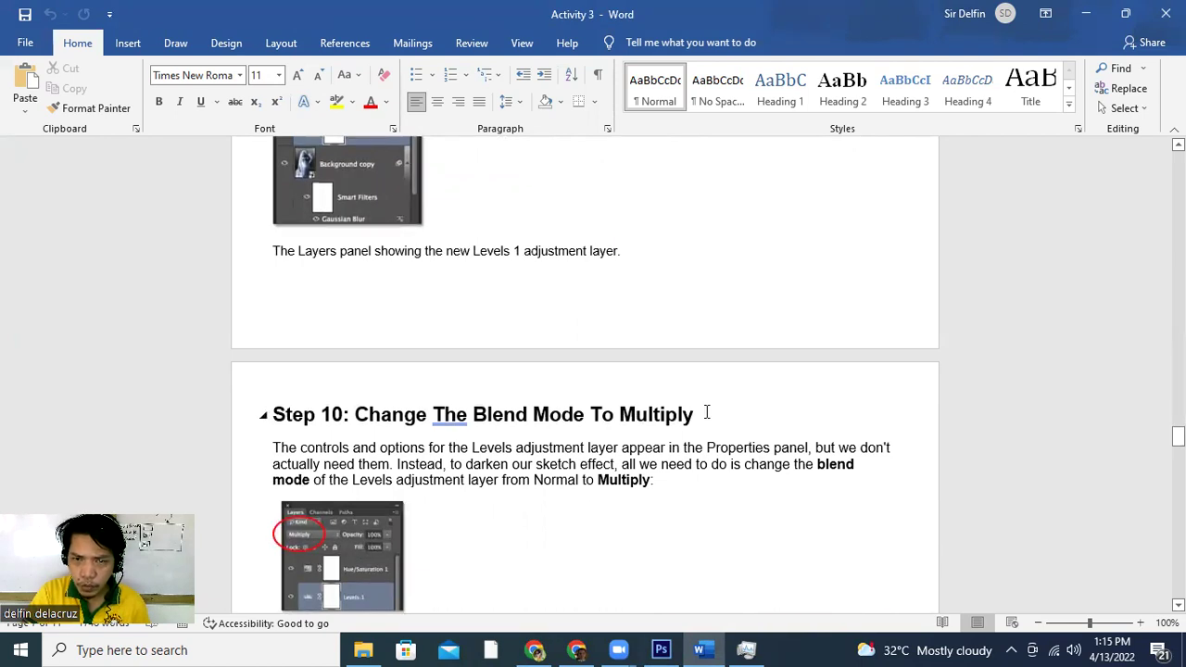
scroll(706, 412, "down", 1)
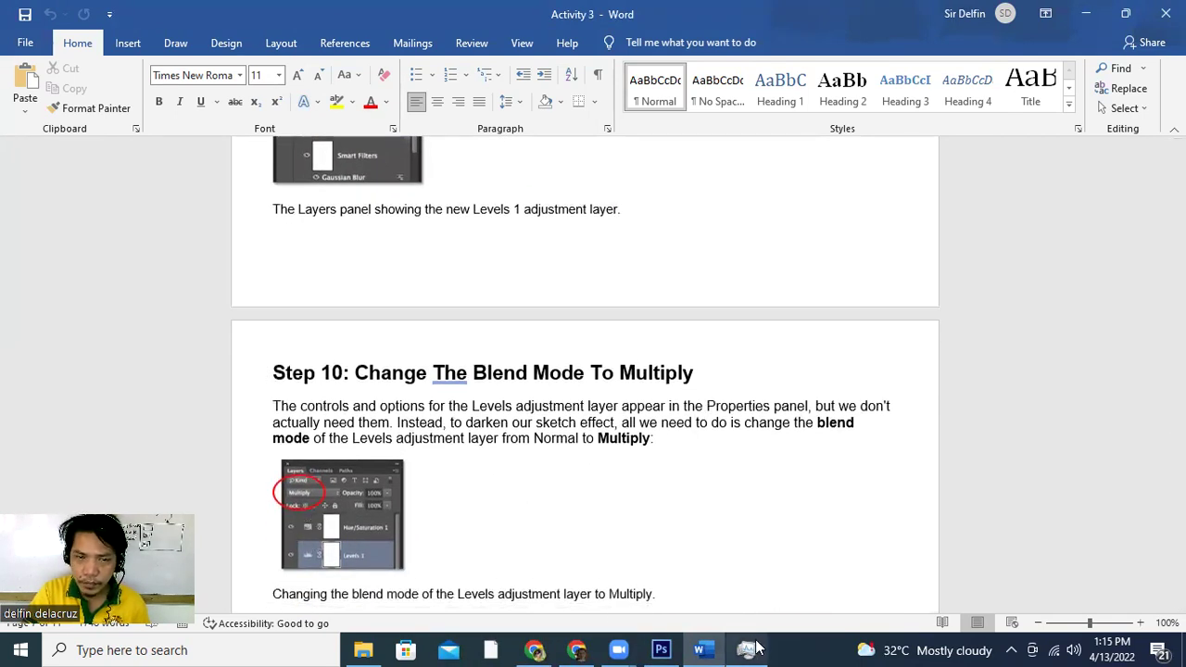
mouse_move(759, 647)
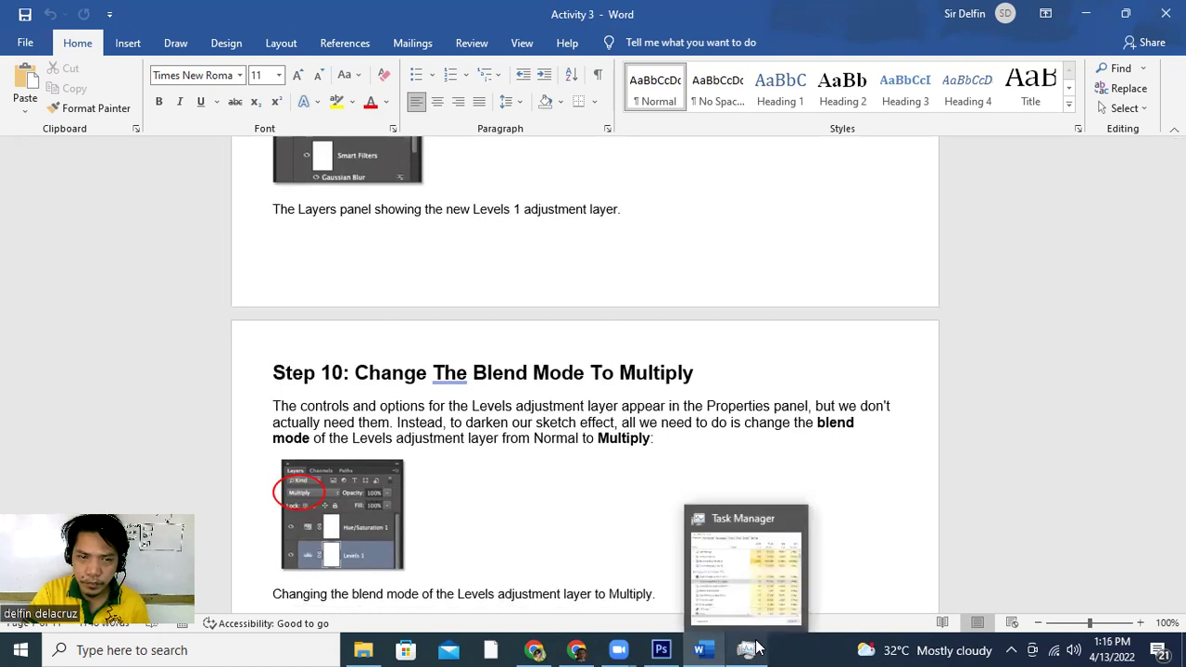
Switch to Photoshop, recheck Step 10 in Word, and set the Levels 1 layer's blend mode to Multiply.
left_click(697, 647)
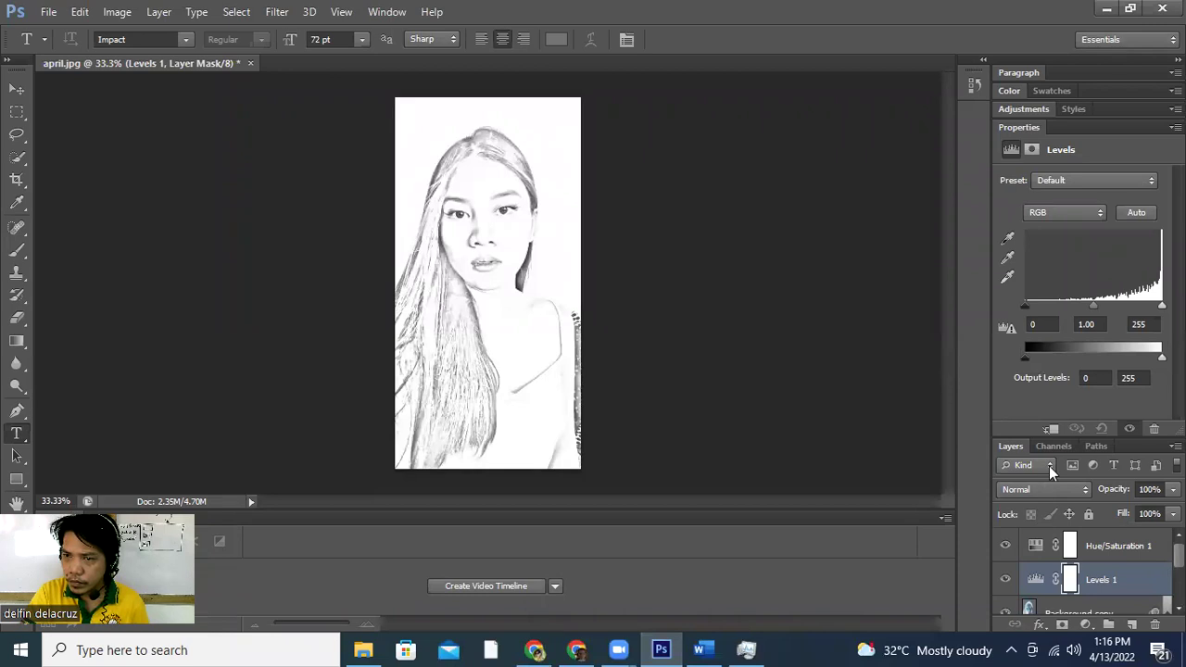
left_click(709, 648)
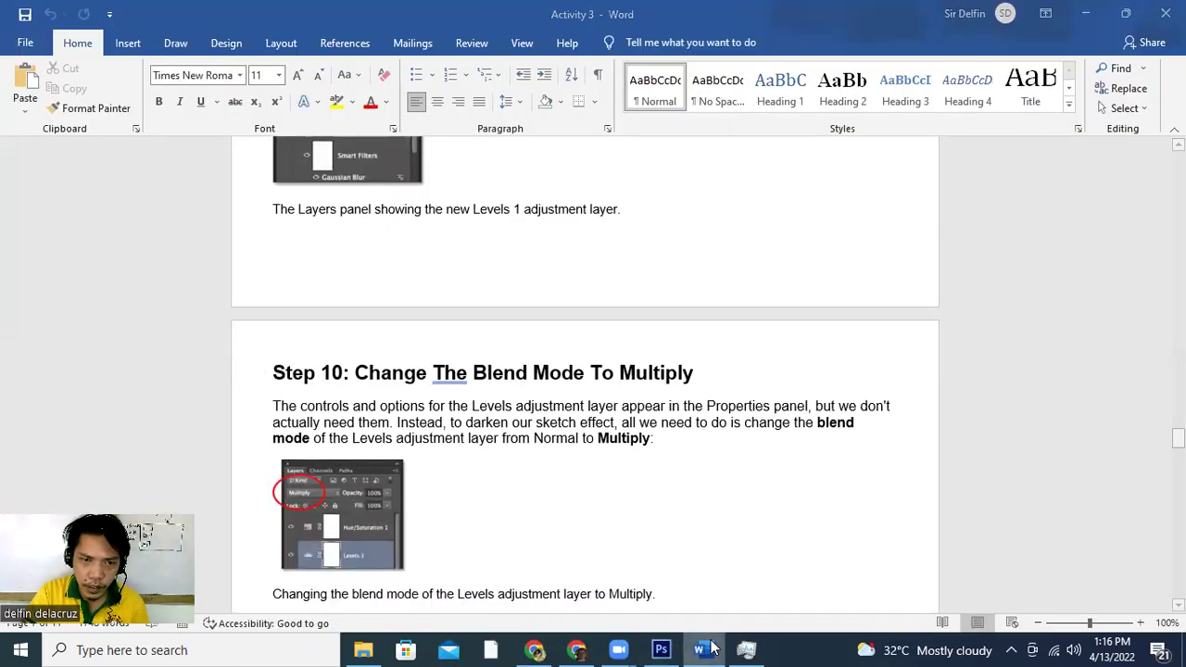
left_click(709, 648)
left_click(1085, 489)
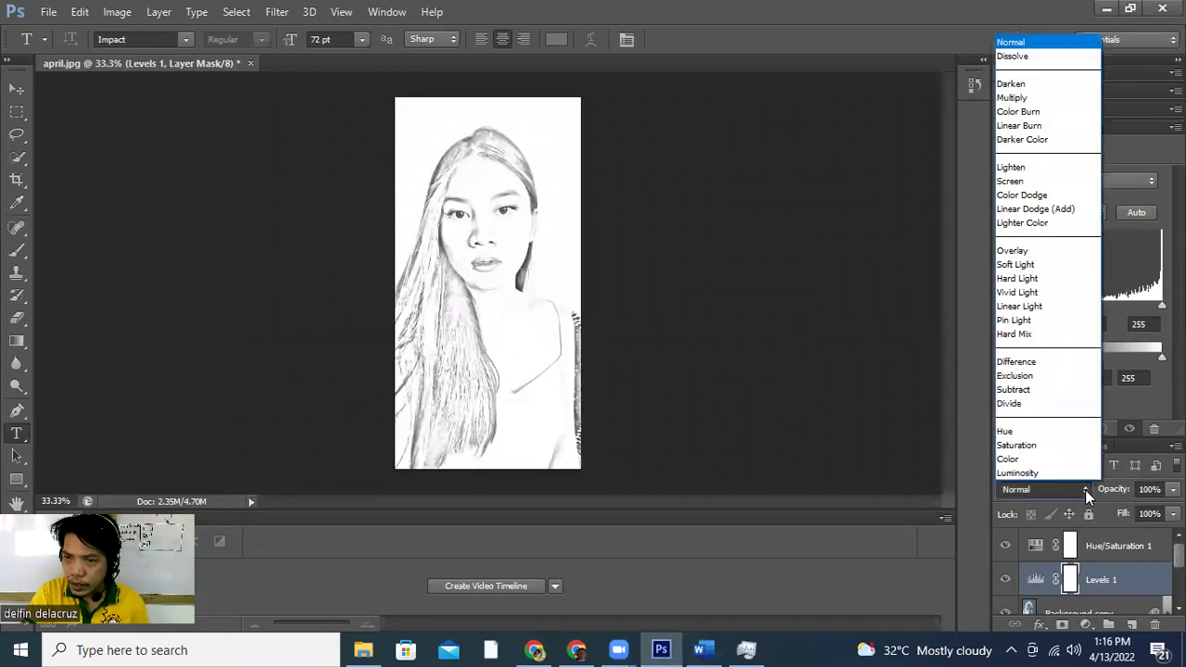
left_click(1048, 96)
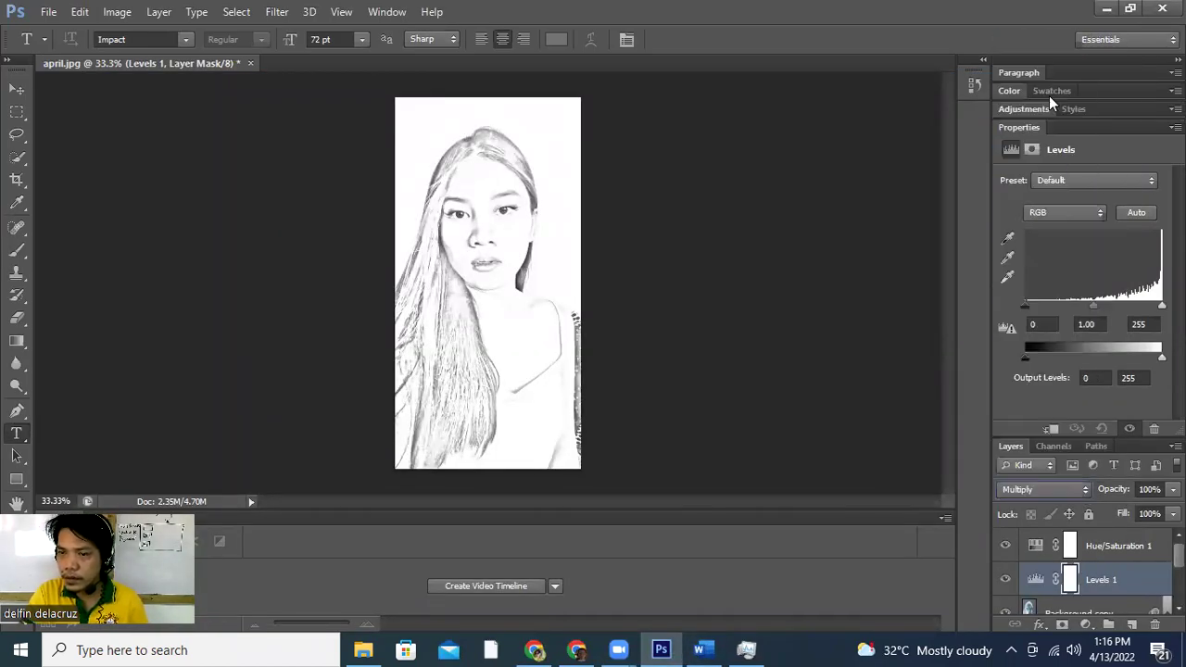
Switch to the Word guide and read Step 11 on lowering the Levels adjustment layer's opacity.
left_click(701, 649)
scroll(751, 469, "down", 5)
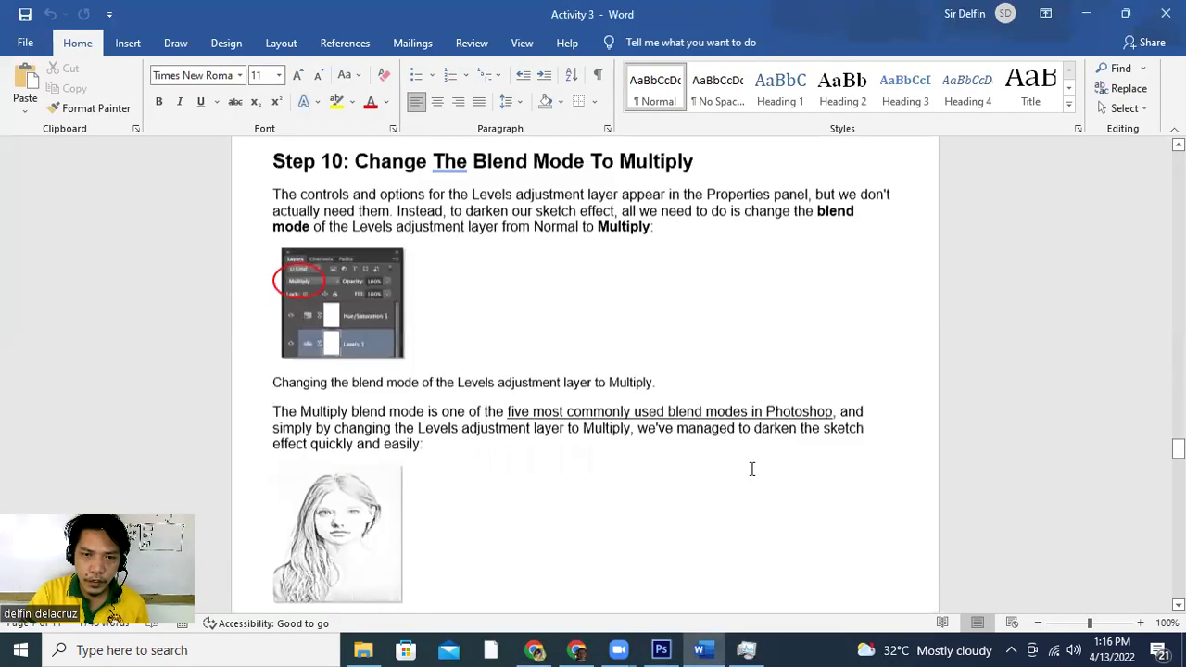
scroll(761, 501, "down", 2)
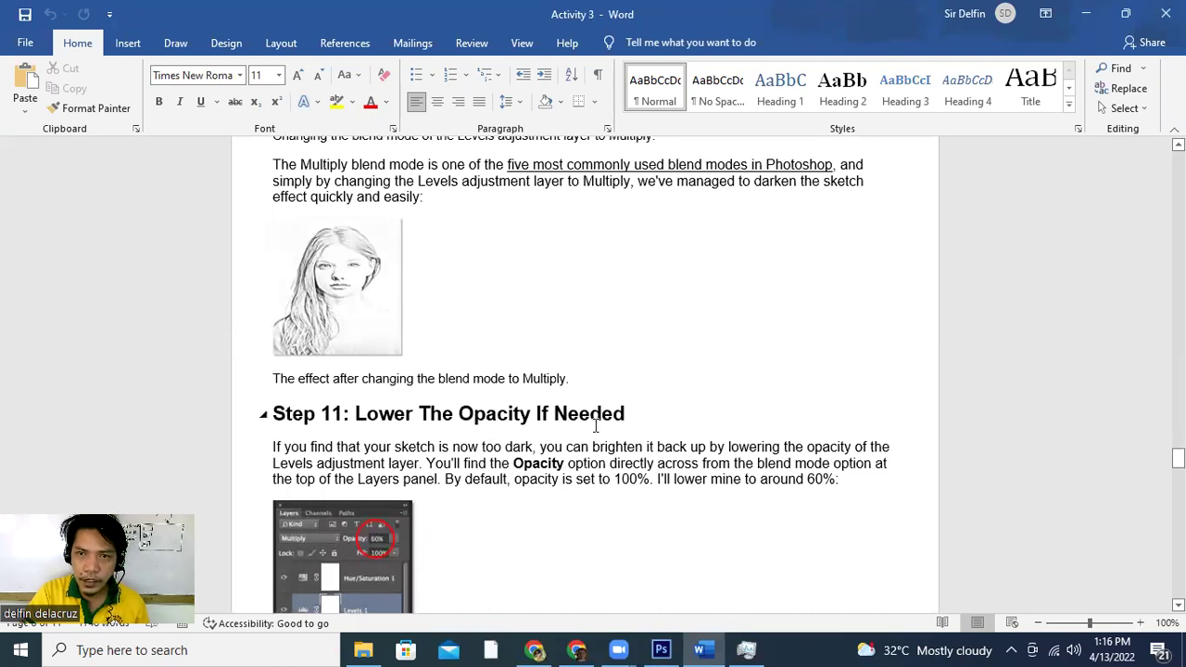
scroll(600, 425, "down", 2)
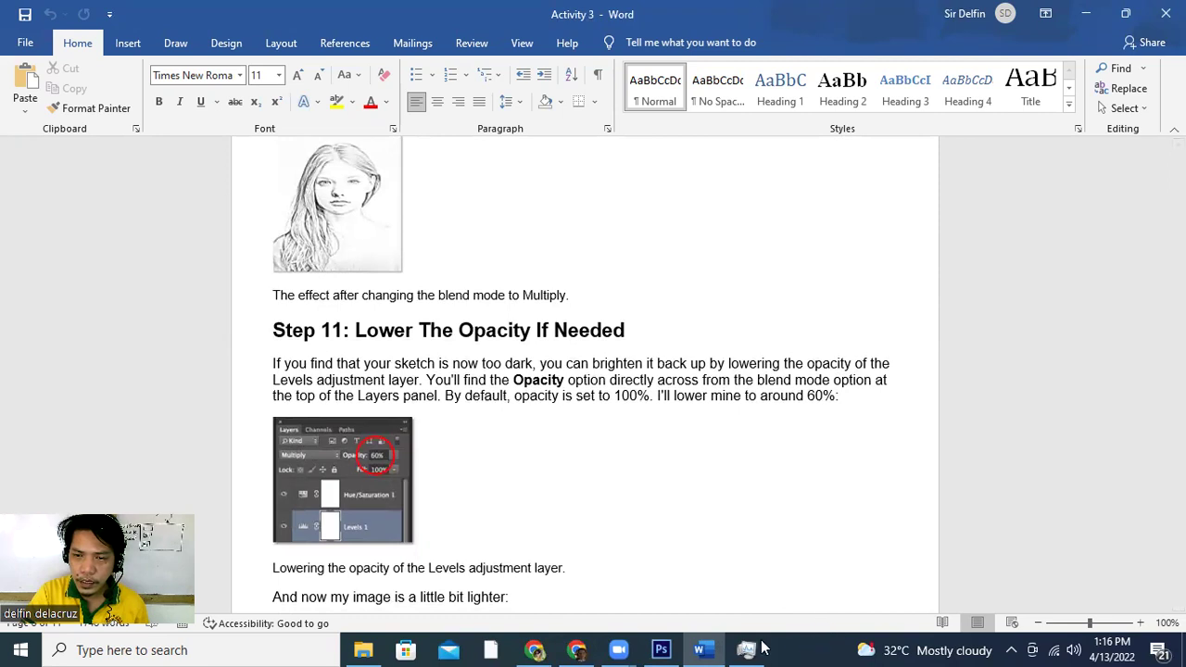
Switch to Photoshop and lower the Levels 1 layer's opacity to 62%.
left_click(661, 650)
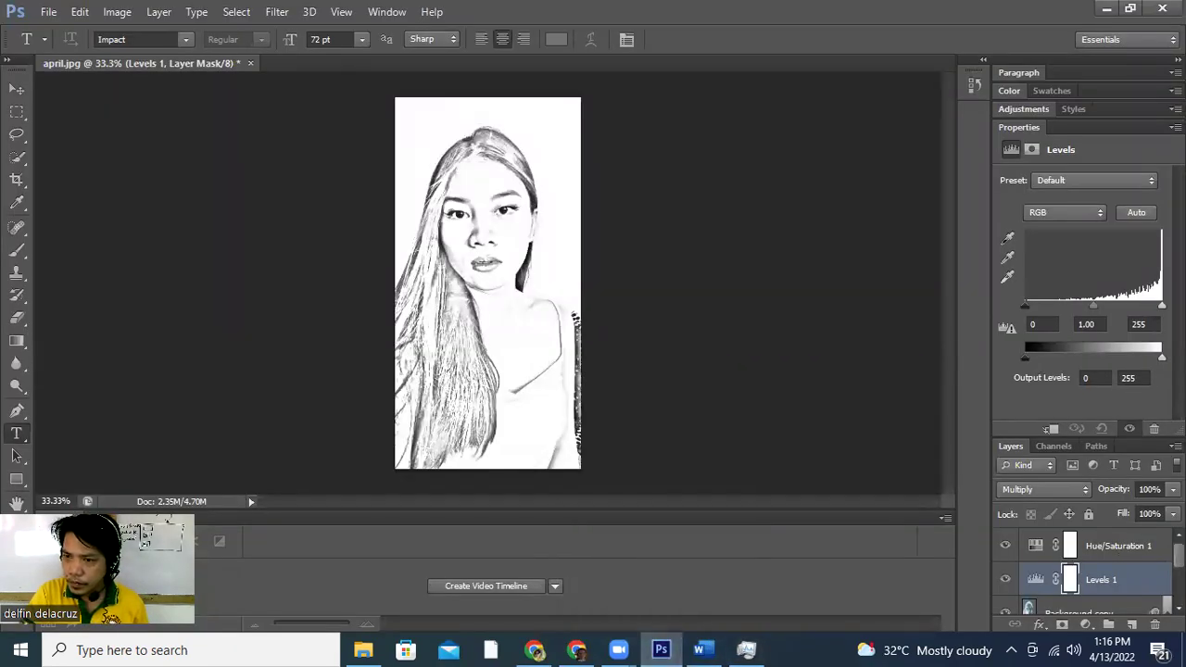
left_click(1172, 489)
left_click(1136, 510)
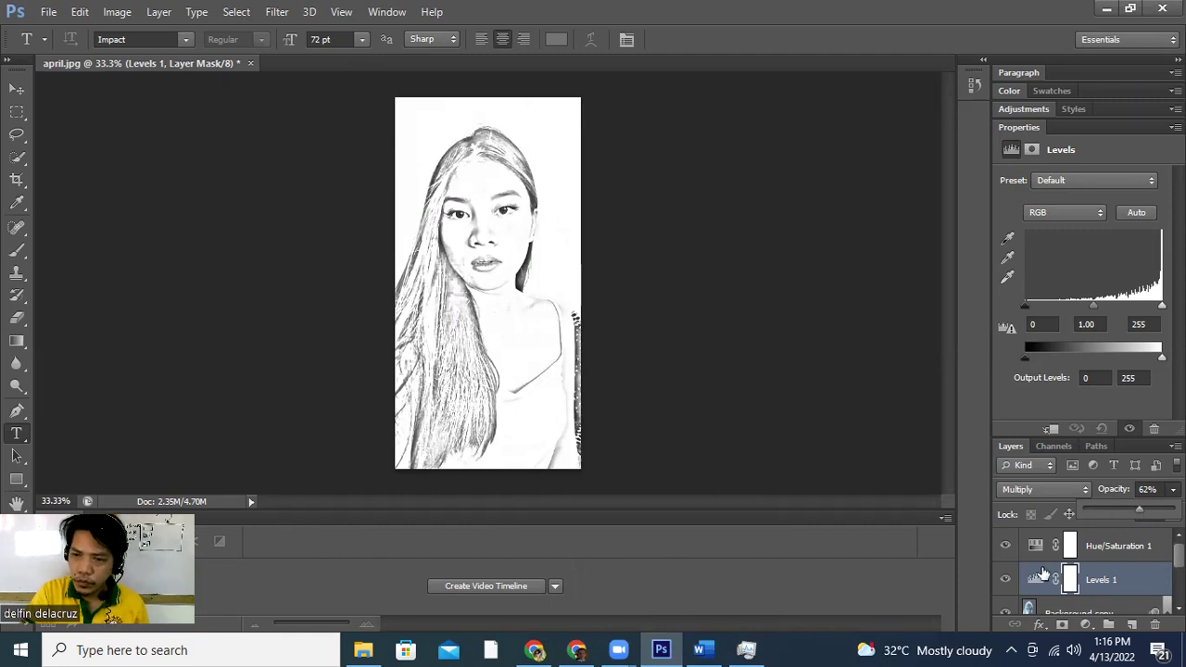
Switch to the Word guide and read Step 12 on selecting and duplicating the Background layer again.
left_click(701, 646)
scroll(639, 449, "down", 3)
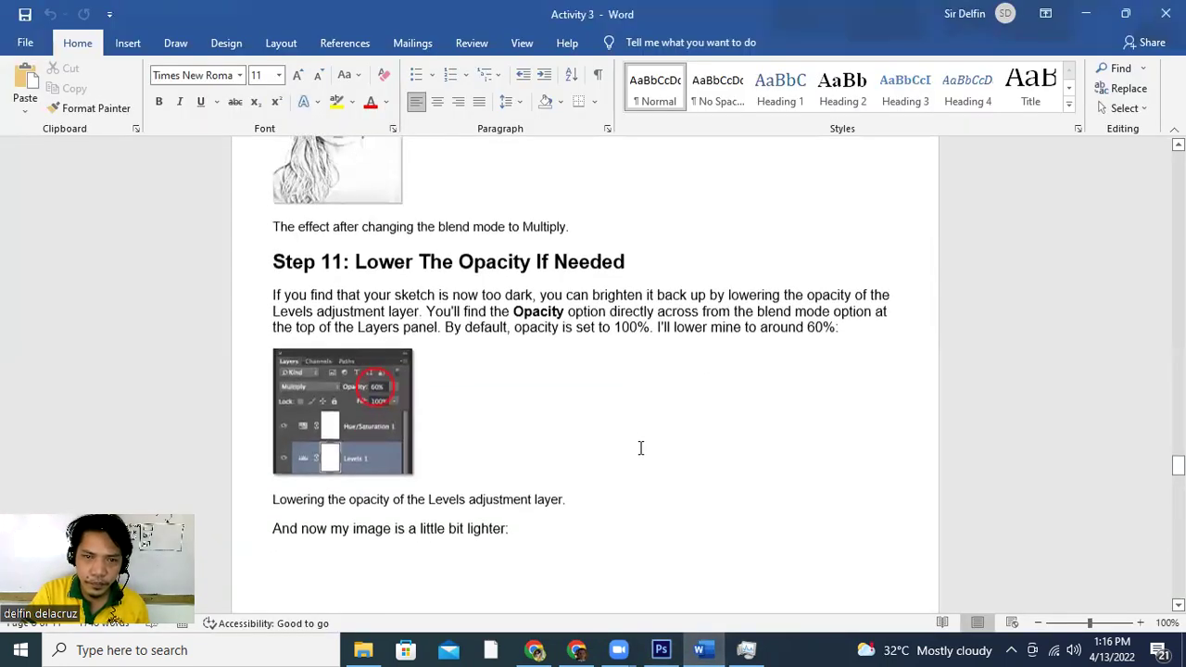
scroll(640, 453, "down", 5)
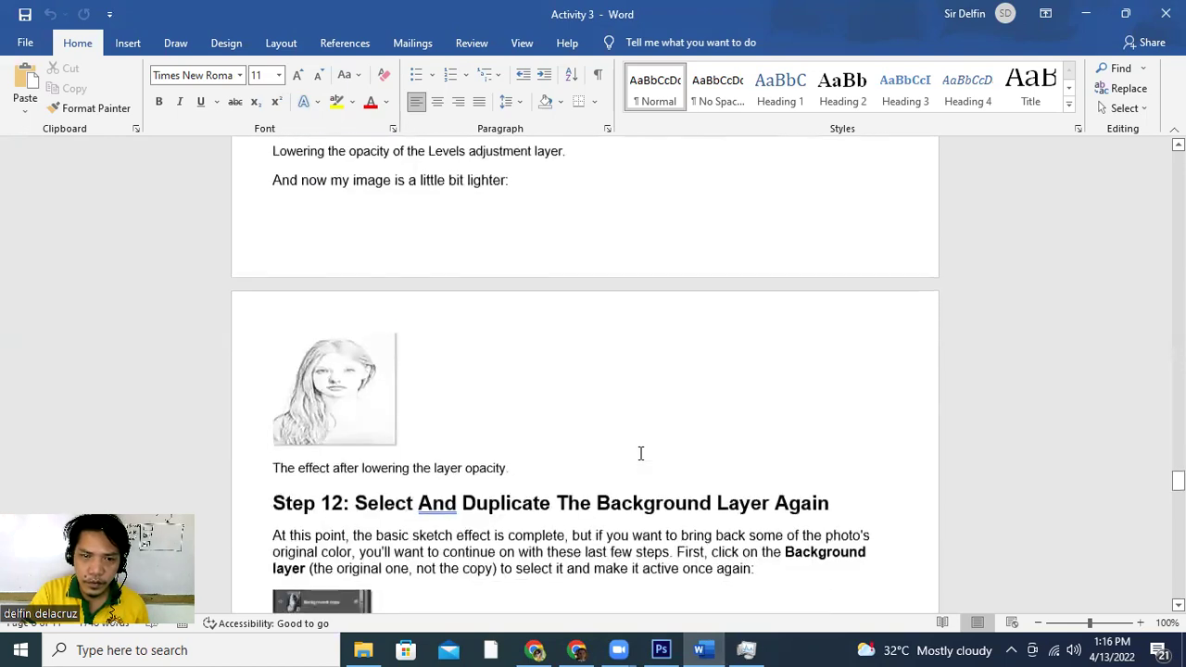
scroll(640, 454, "down", 1)
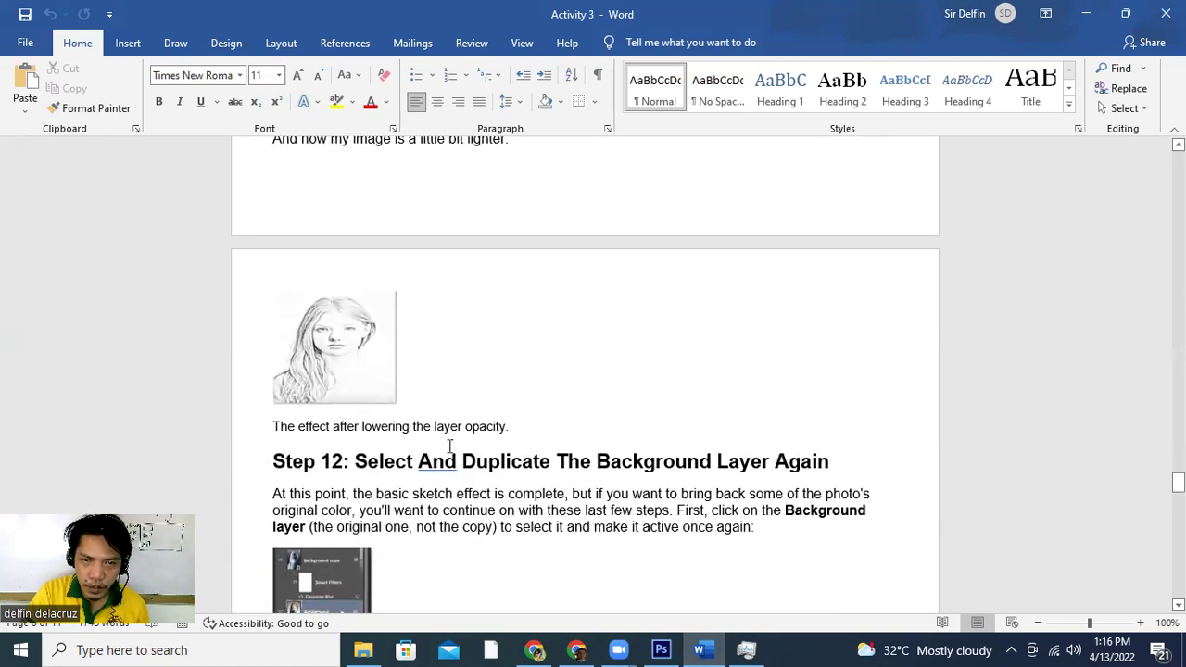
scroll(565, 389, "down", 2)
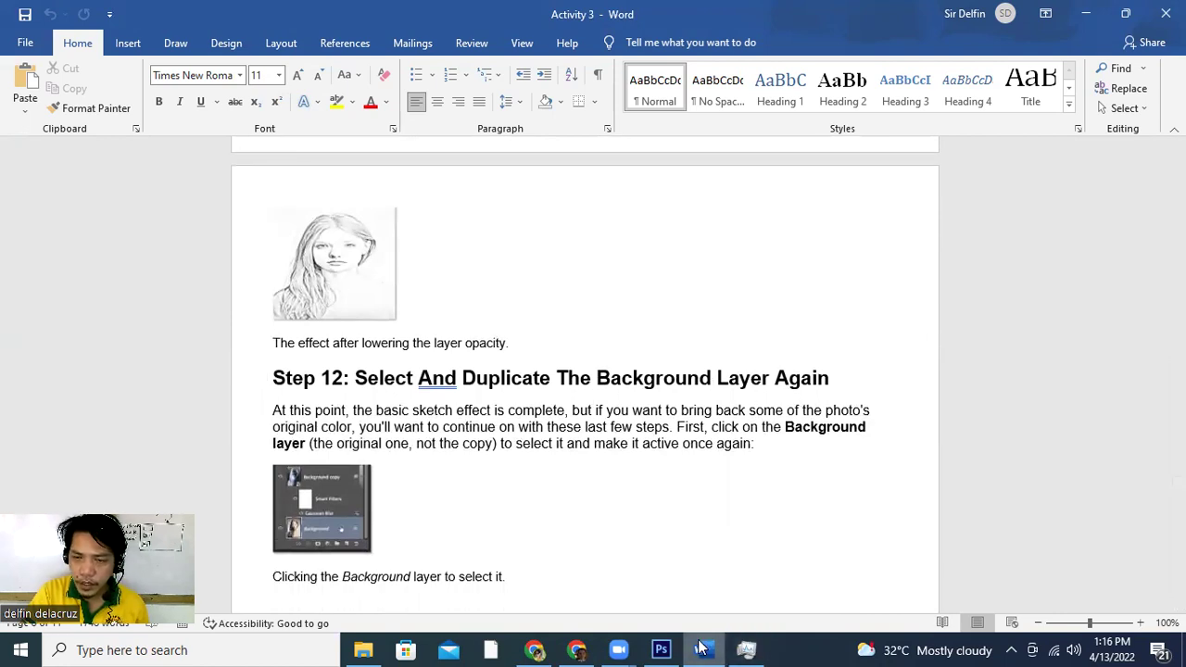
Switch to Photoshop and duplicate the original Background layer.
left_click(660, 649)
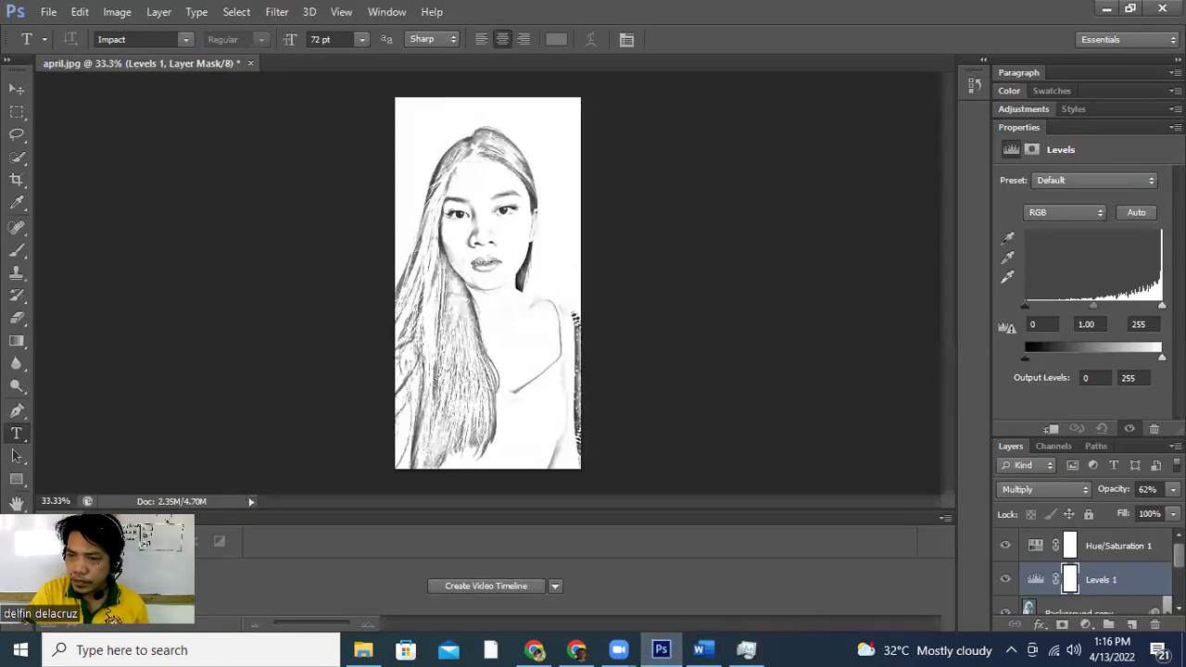
scroll(1093, 592, "down", 3)
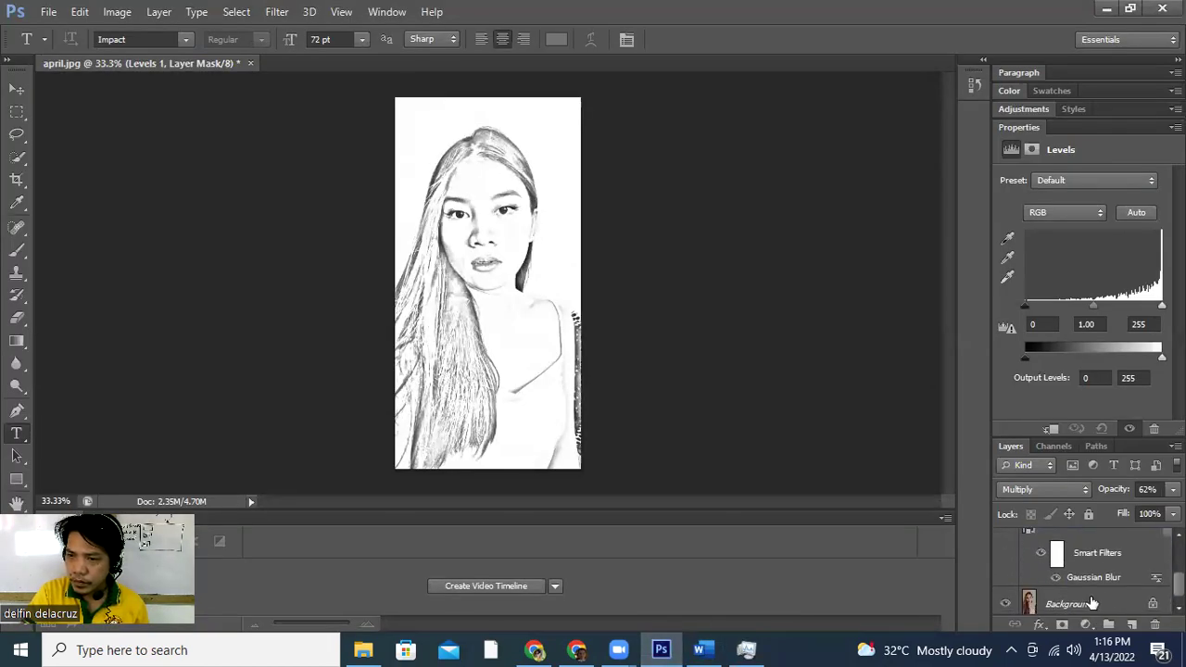
left_click(1092, 603)
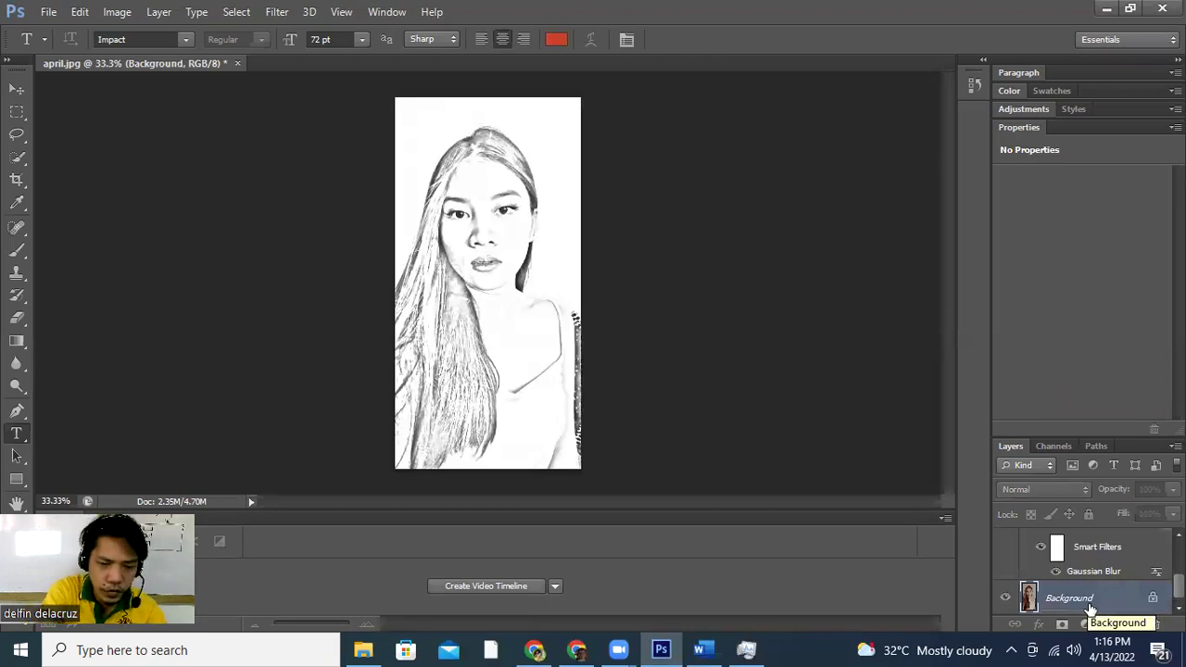
key("ctrl+j")
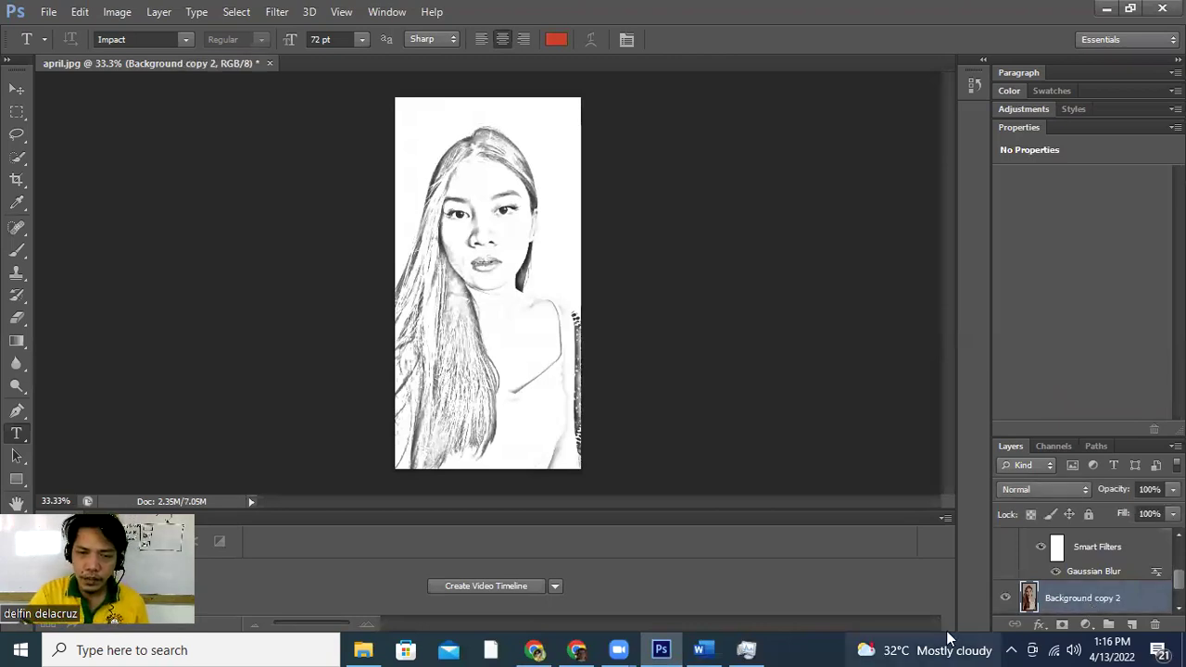
Check the rest of Step 12 in the Word guide, and enlarge the Layers panel in Photoshop to show more of the layer stack.
left_click(704, 648)
scroll(720, 510, "down", 6)
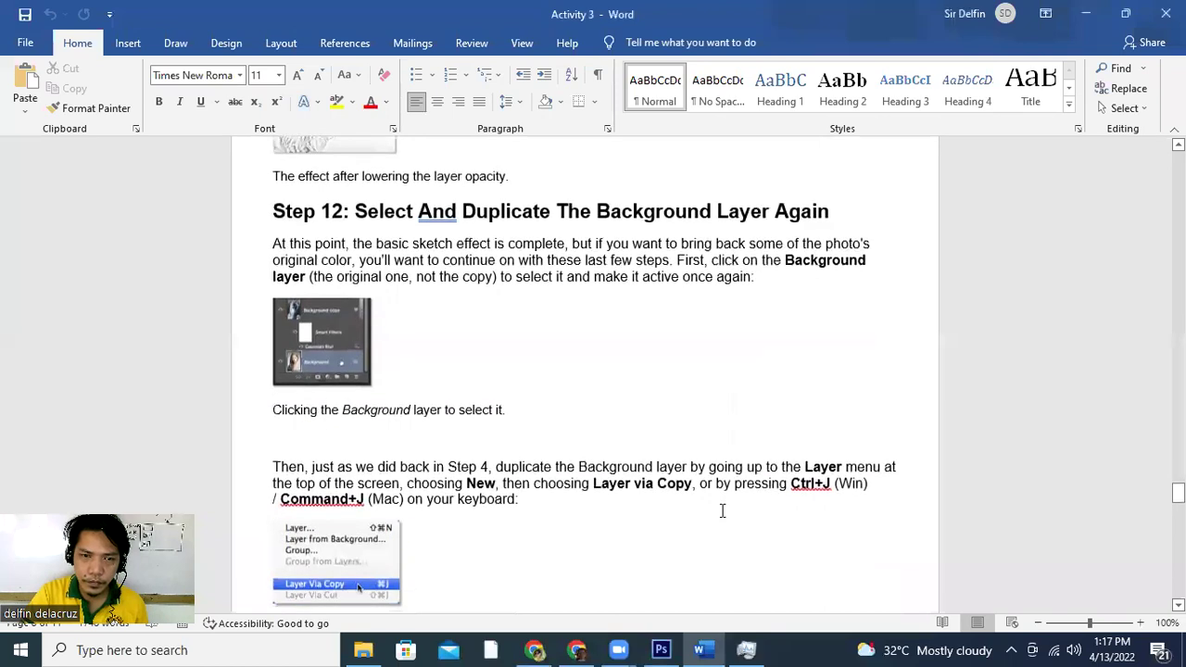
scroll(711, 488, "down", 5)
scroll(711, 488, "up", 1)
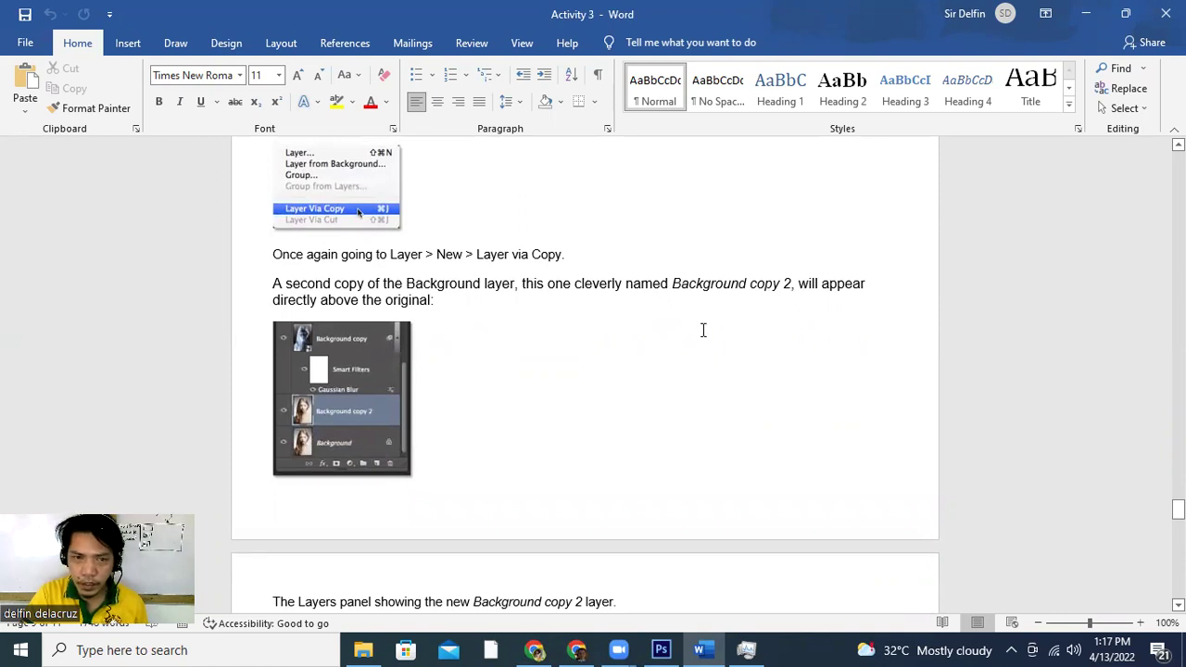
left_click(660, 650)
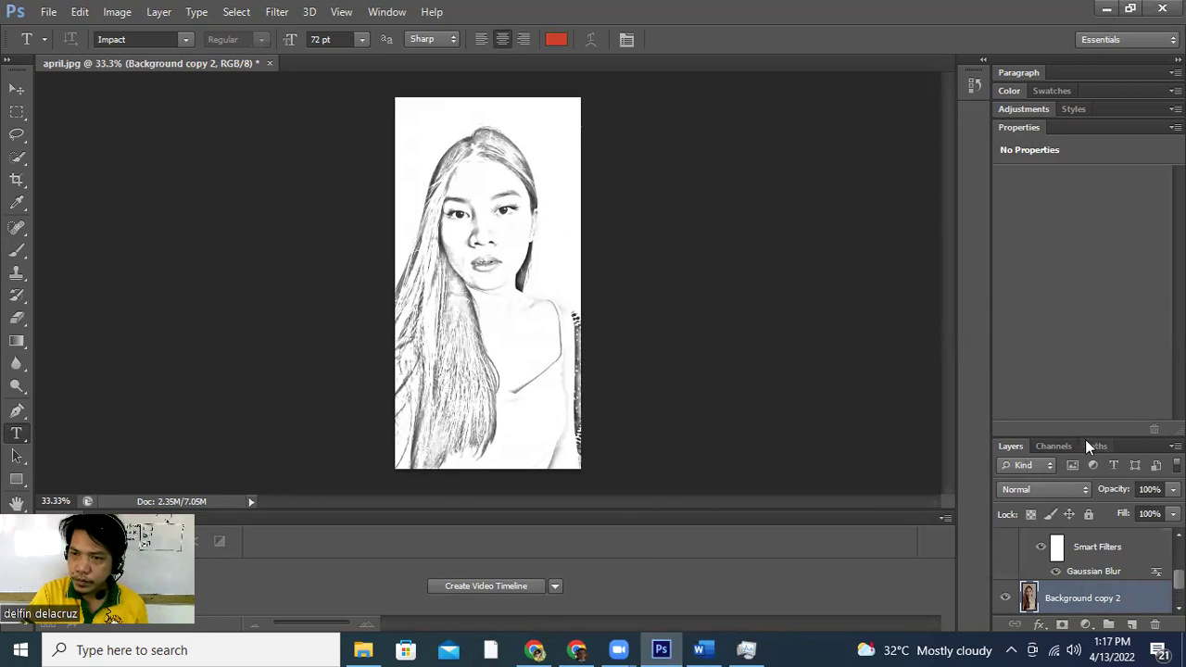
left_click_drag(1099, 436, 1092, 305)
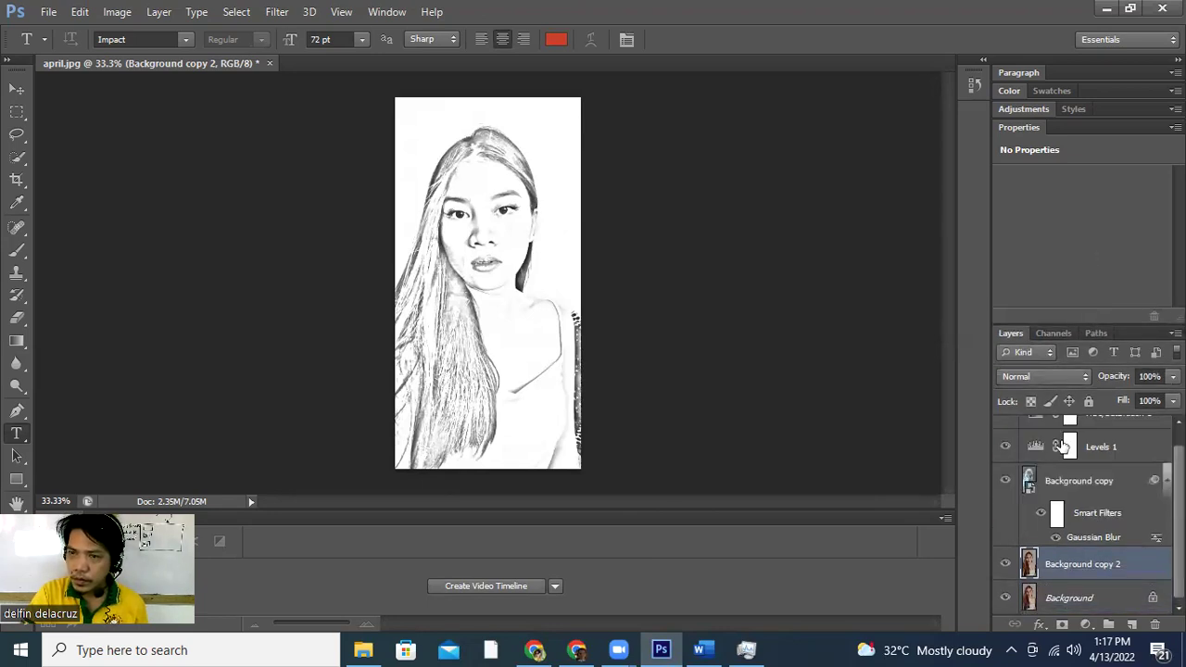
Switch to the Word guide and read Step 13 on renaming the Background copy 2 layer.
left_click(701, 649)
scroll(602, 477, "down", 5)
scroll(592, 465, "down", 2)
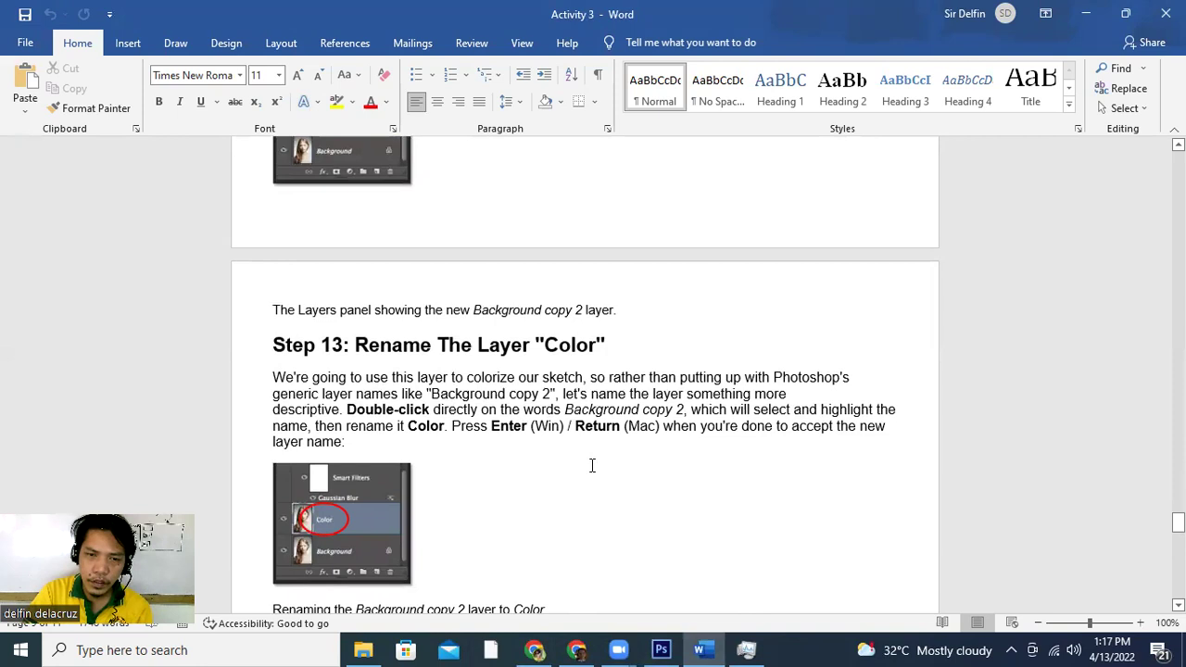
Switch to Photoshop and rename the Background copy 2 layer as Color.
left_click(661, 650)
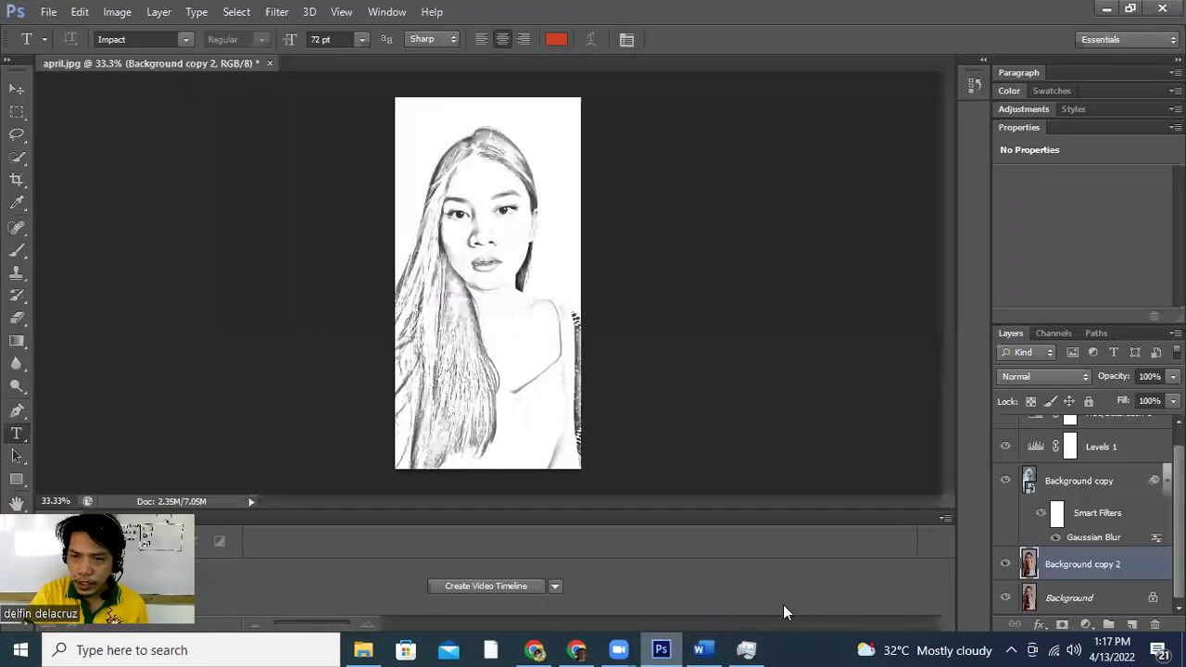
double_click(1111, 573)
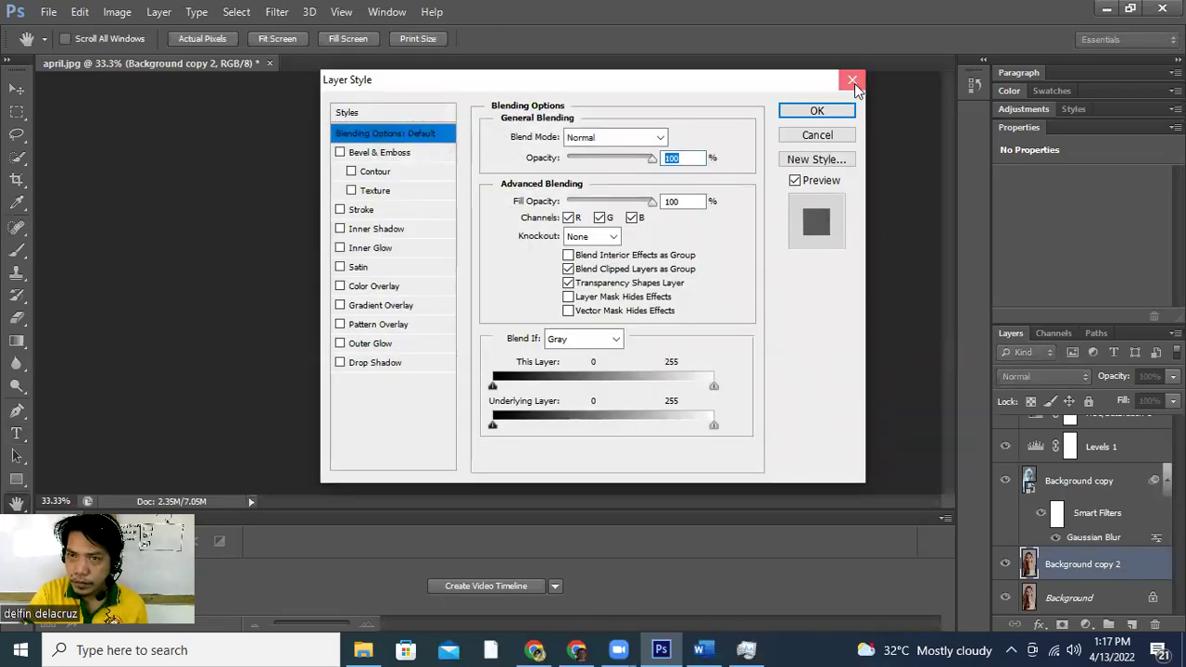
left_click(853, 81)
double_click(1104, 564)
key("BackSpace")
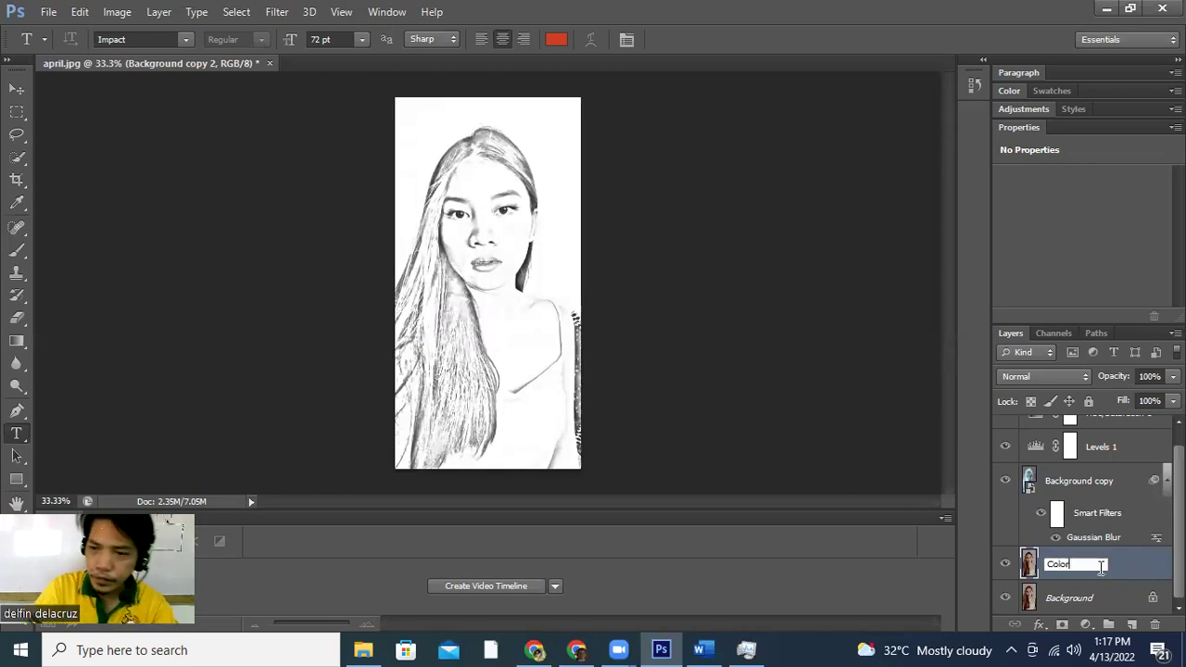
Switch to the Word guide and read Step 14 on moving the Color layer above the others.
left_click(701, 650)
scroll(723, 390, "down", 4)
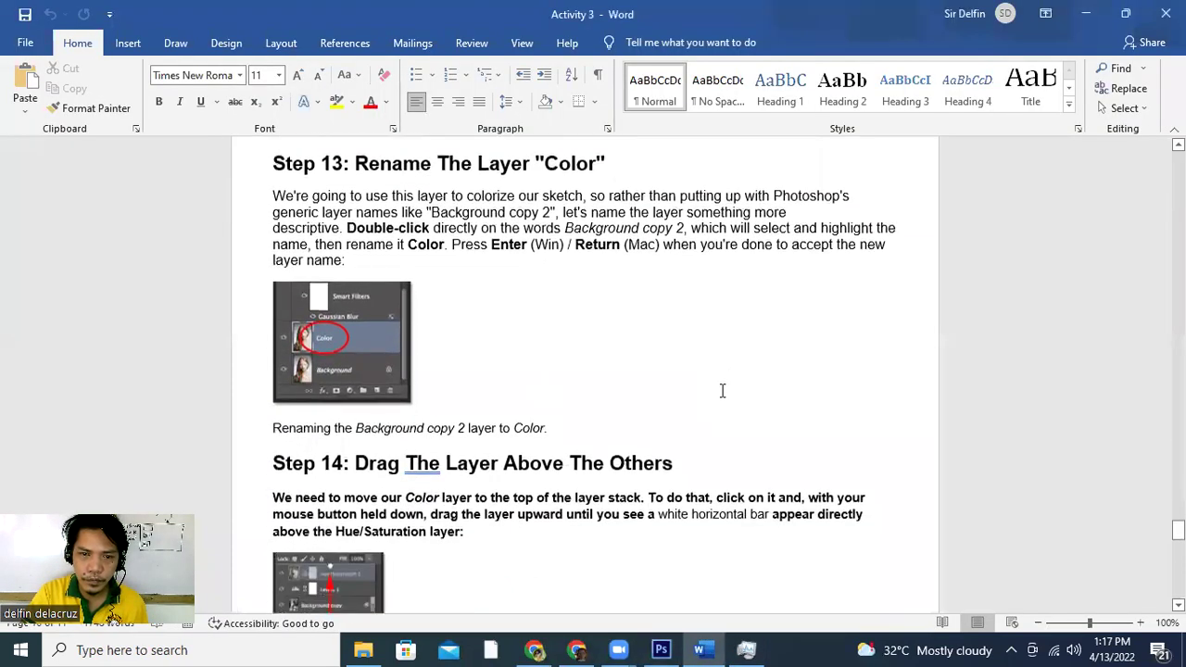
scroll(722, 391, "down", 2)
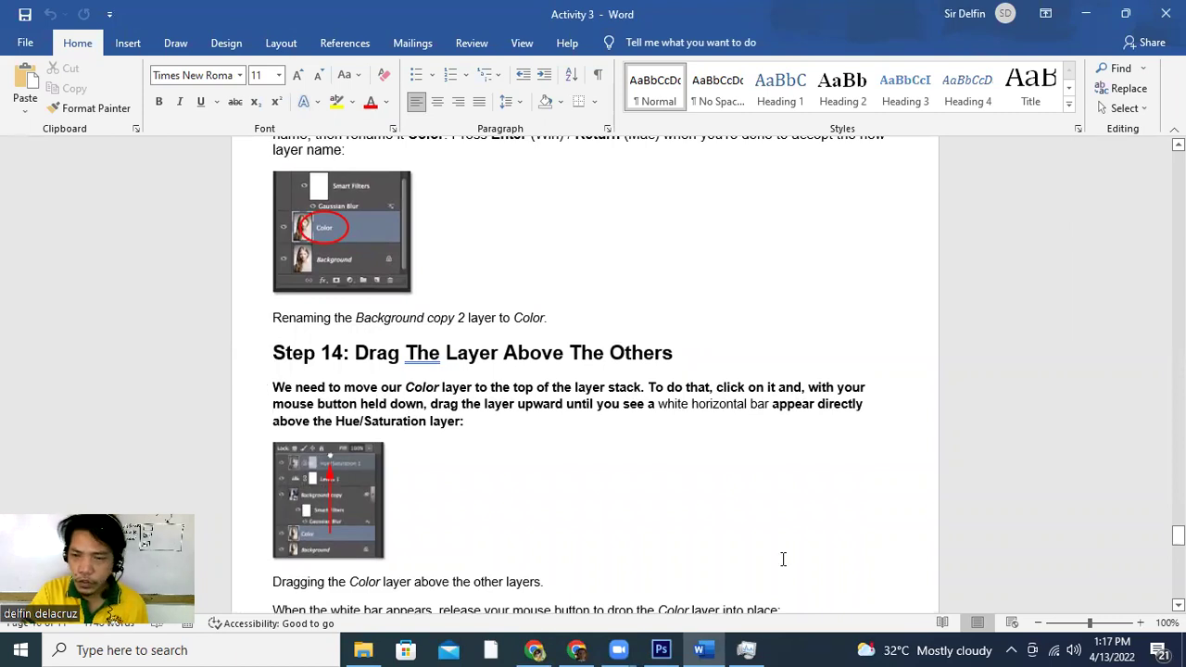
Switch to Photoshop and move the Color layer to the top of the layer stack, above Hue/Saturation 1.
left_click(661, 650)
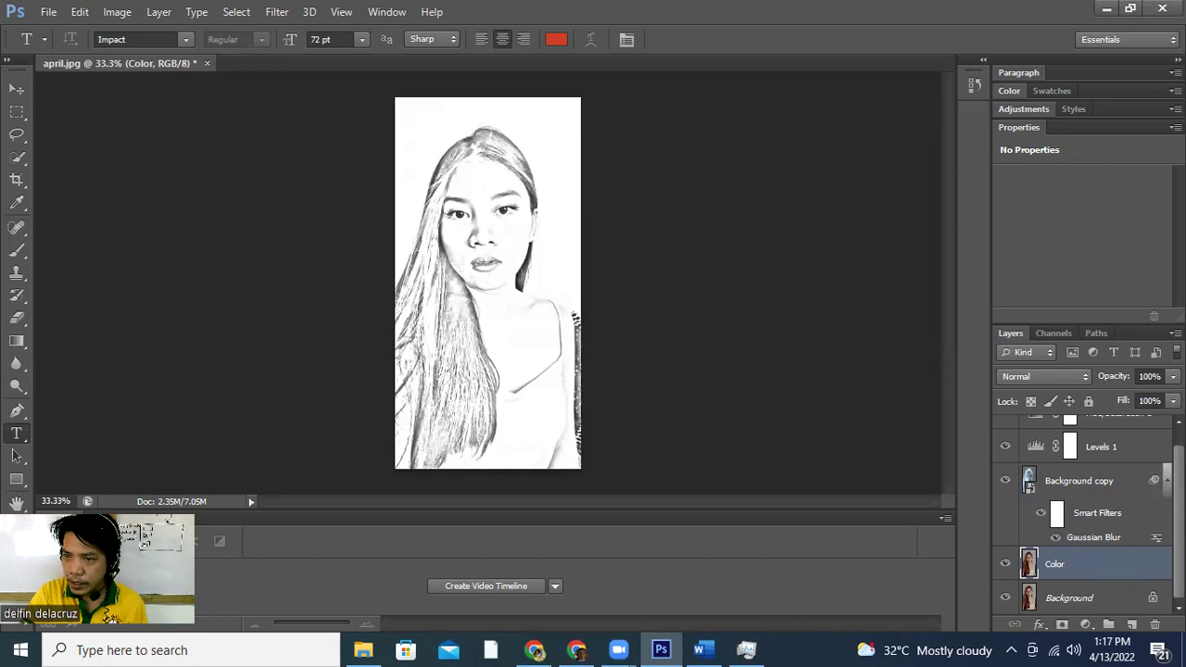
scroll(1089, 537, "up", 1)
left_click_drag(1067, 589, 1072, 417)
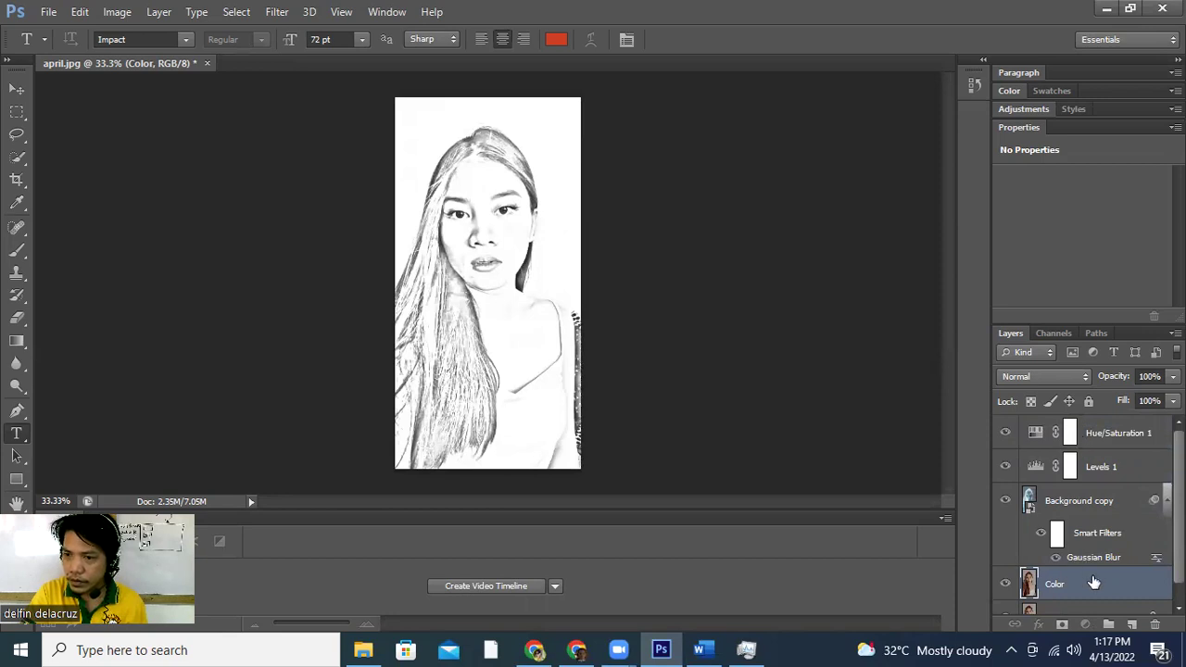
left_click_drag(1097, 579, 1094, 428)
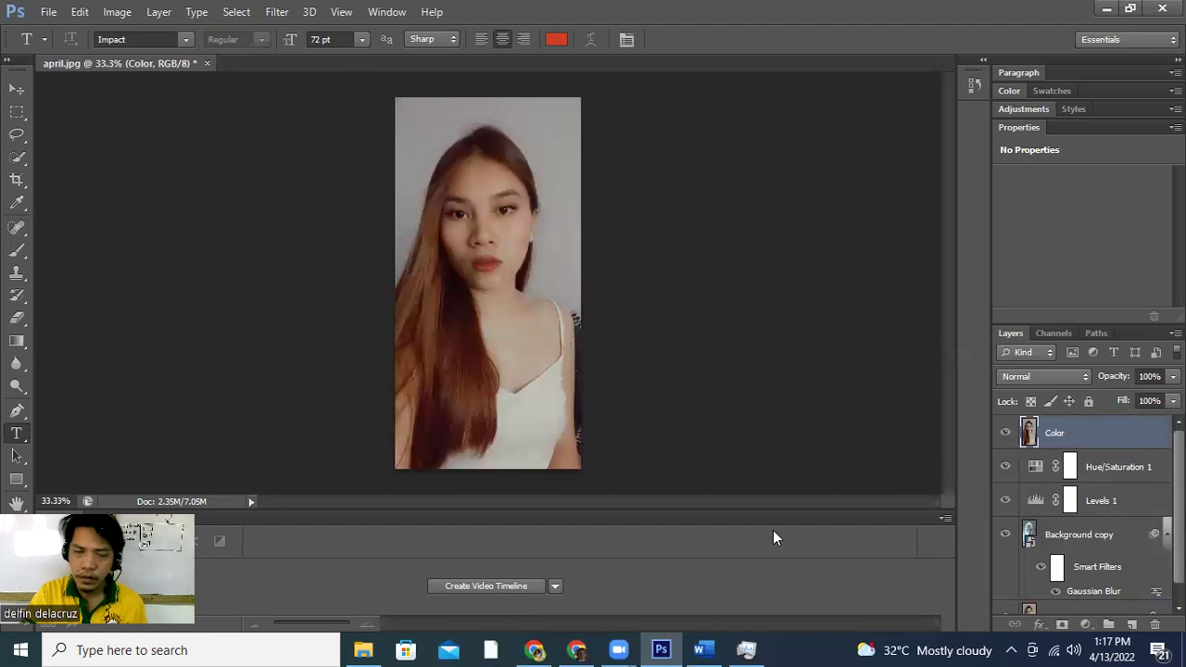
Switch to the Word guide and read Step 15 on changing the Color layer's blend mode.
left_click(699, 649)
scroll(643, 390, "down", 2)
scroll(643, 390, "down", 2)
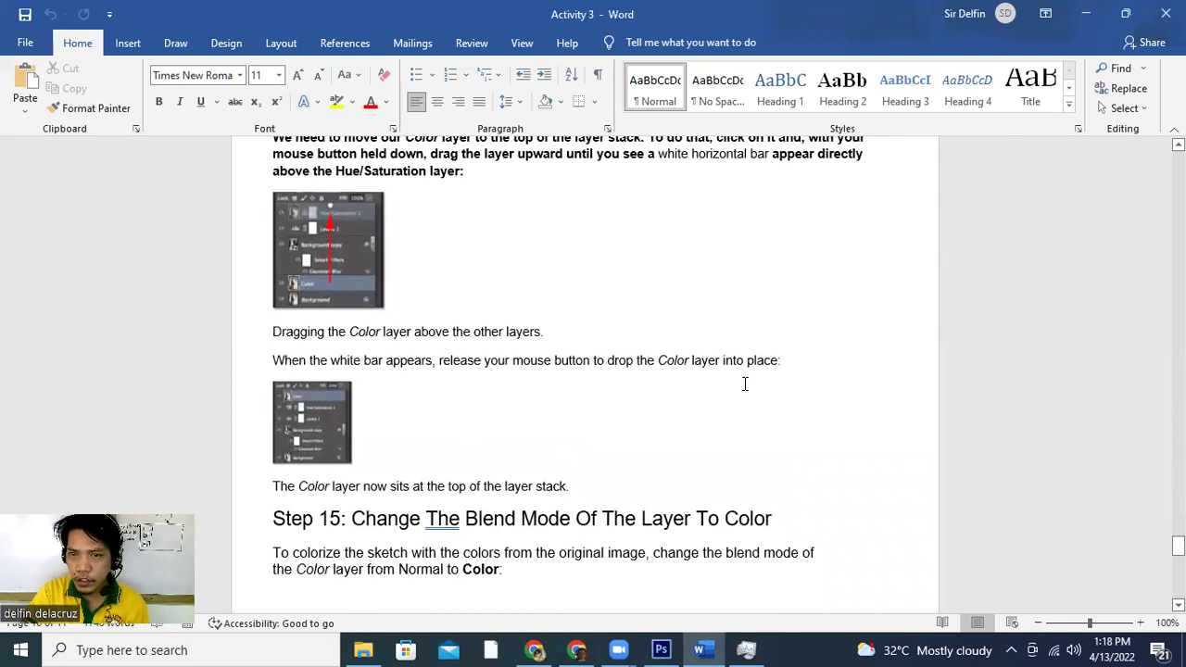
scroll(761, 382, "down", 3)
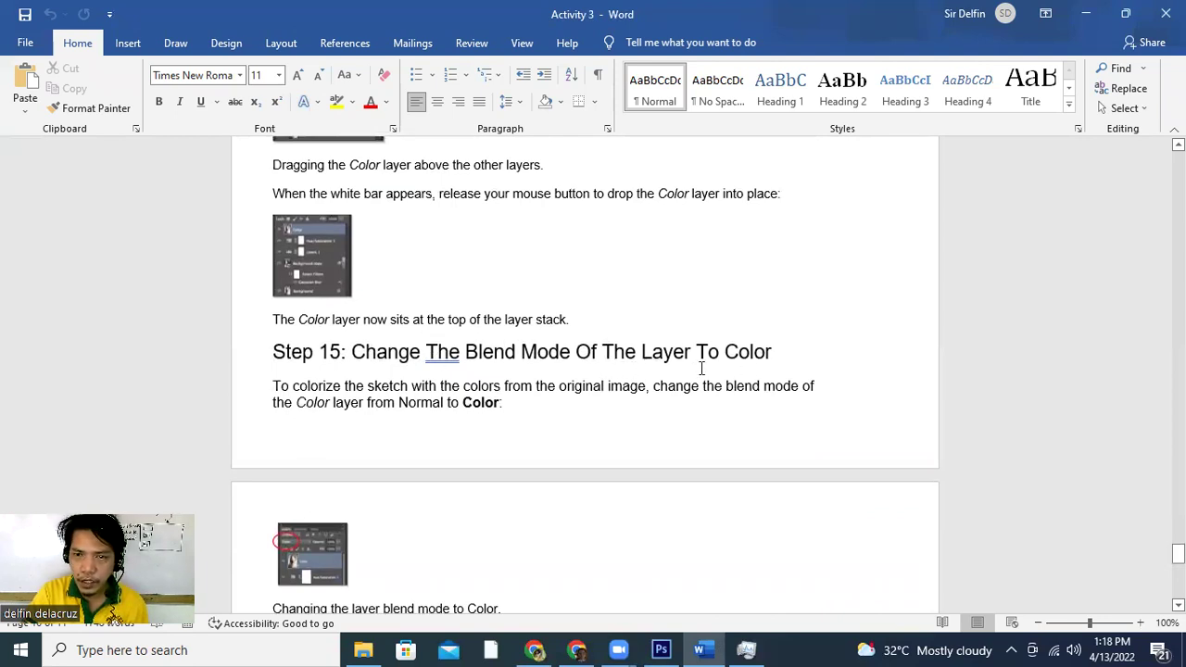
scroll(746, 368, "down", 3)
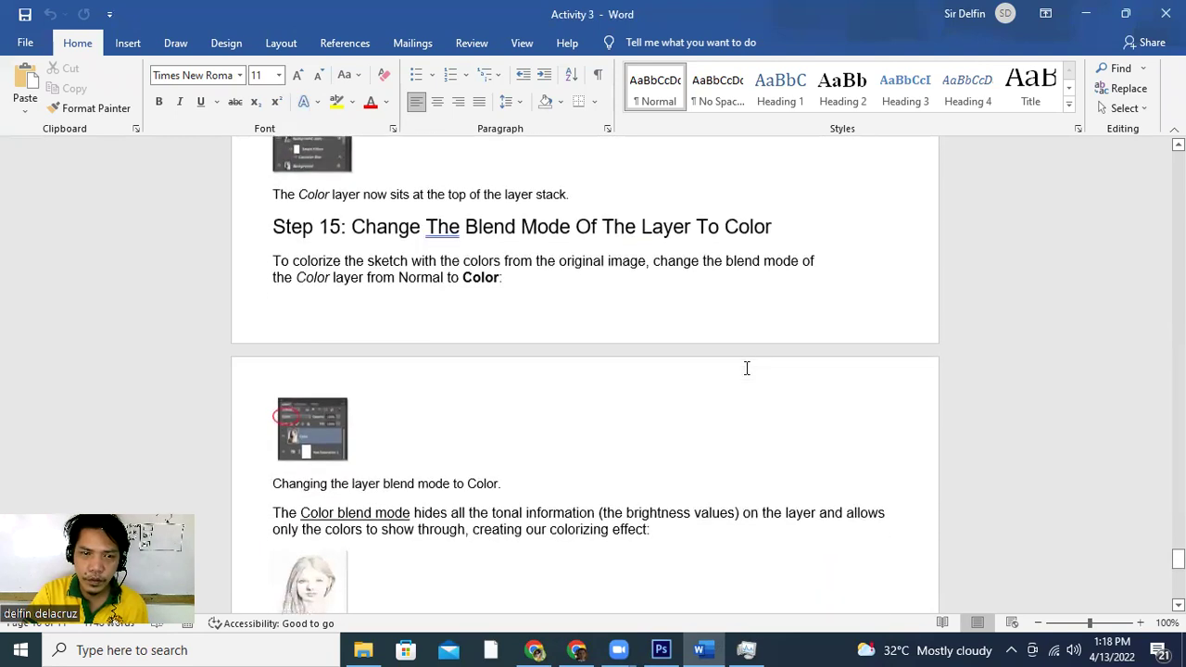
Switch to Photoshop and set the Color layer's blend mode to Color.
left_click(660, 649)
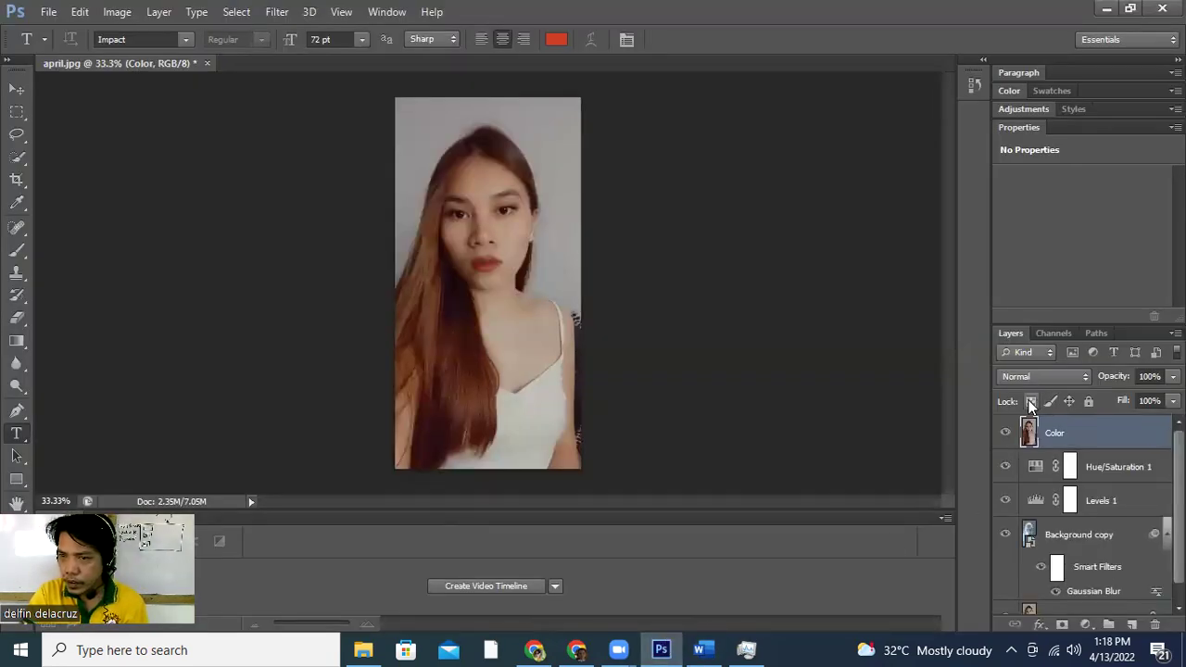
left_click(1082, 375)
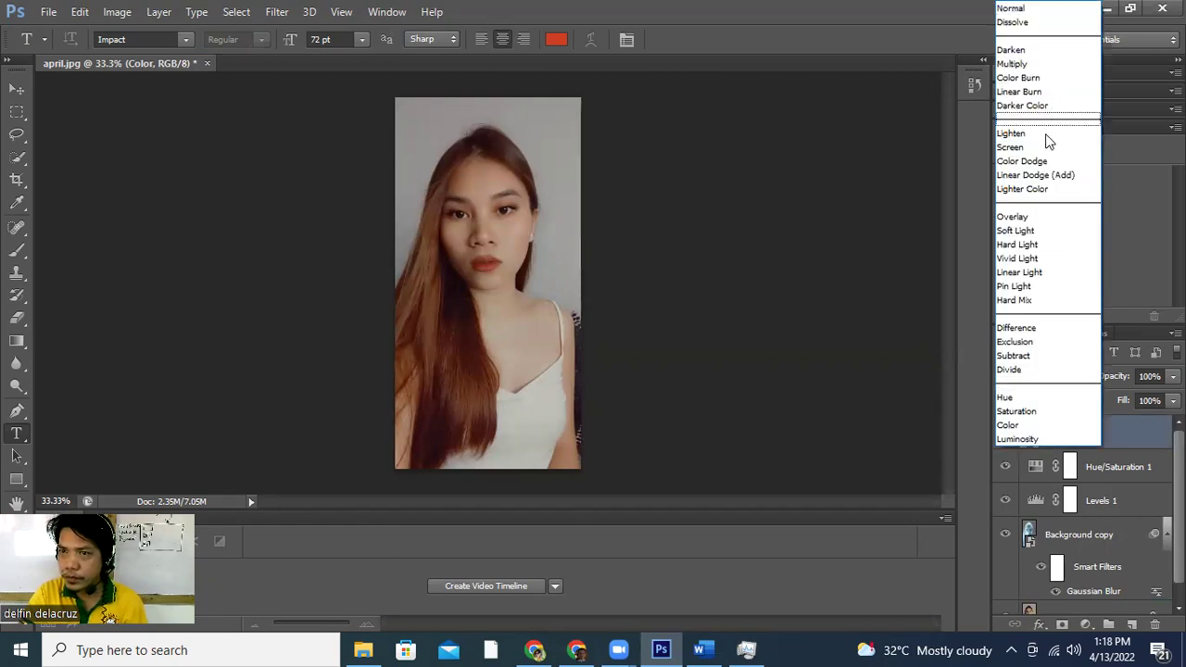
left_click(1038, 425)
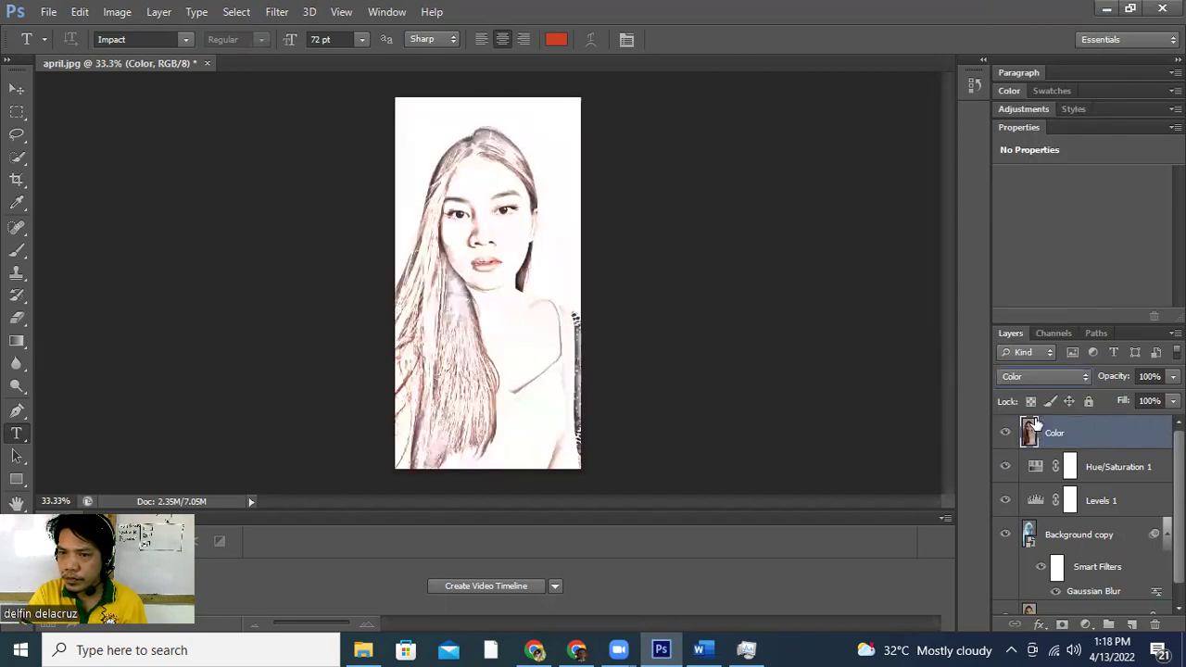
Read Step 16 in the Word guide and lower the Color layer's opacity to 64% in Photoshop.
left_click(657, 647)
scroll(680, 473, "down", 5)
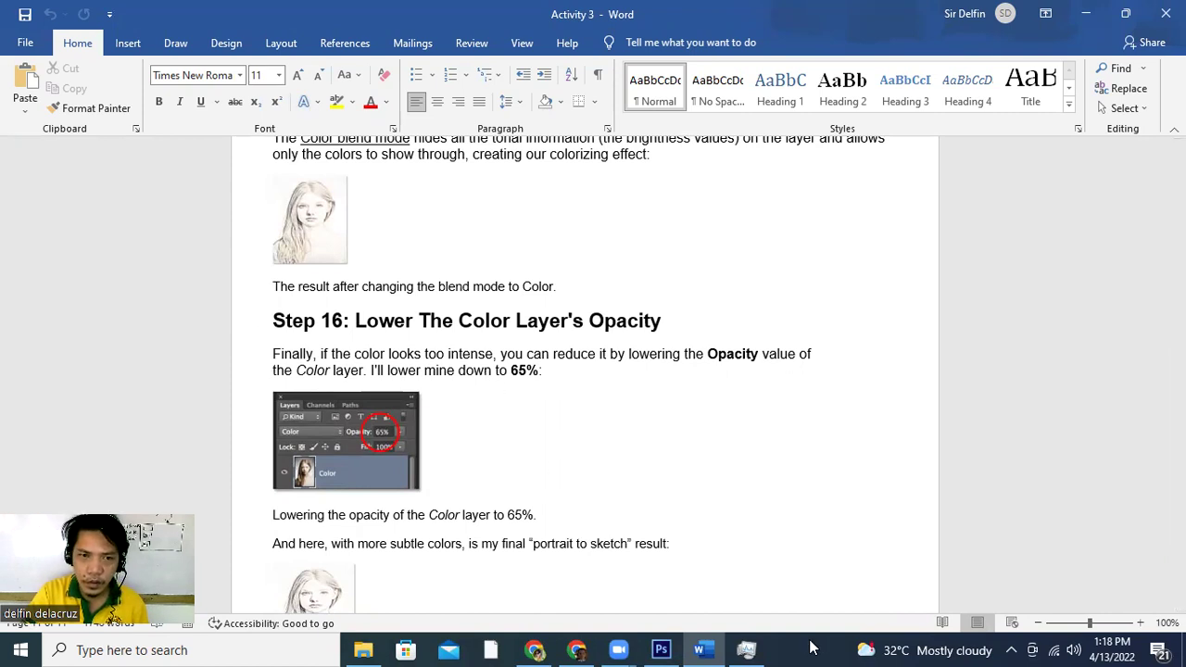
left_click(660, 650)
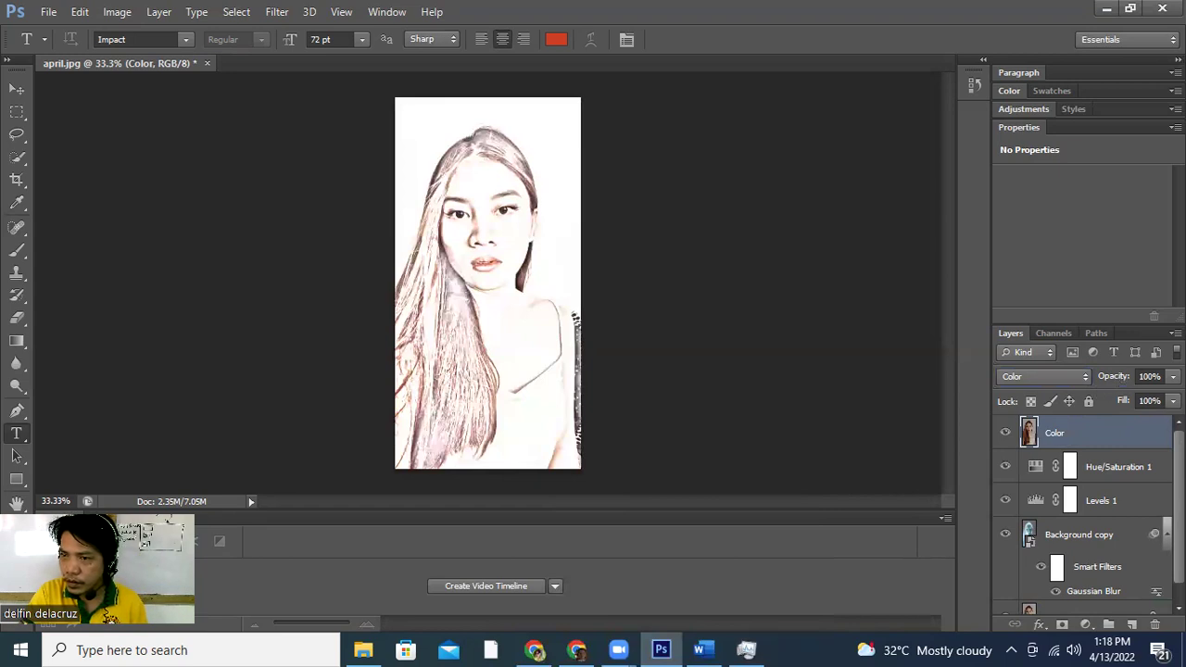
left_click(1173, 376)
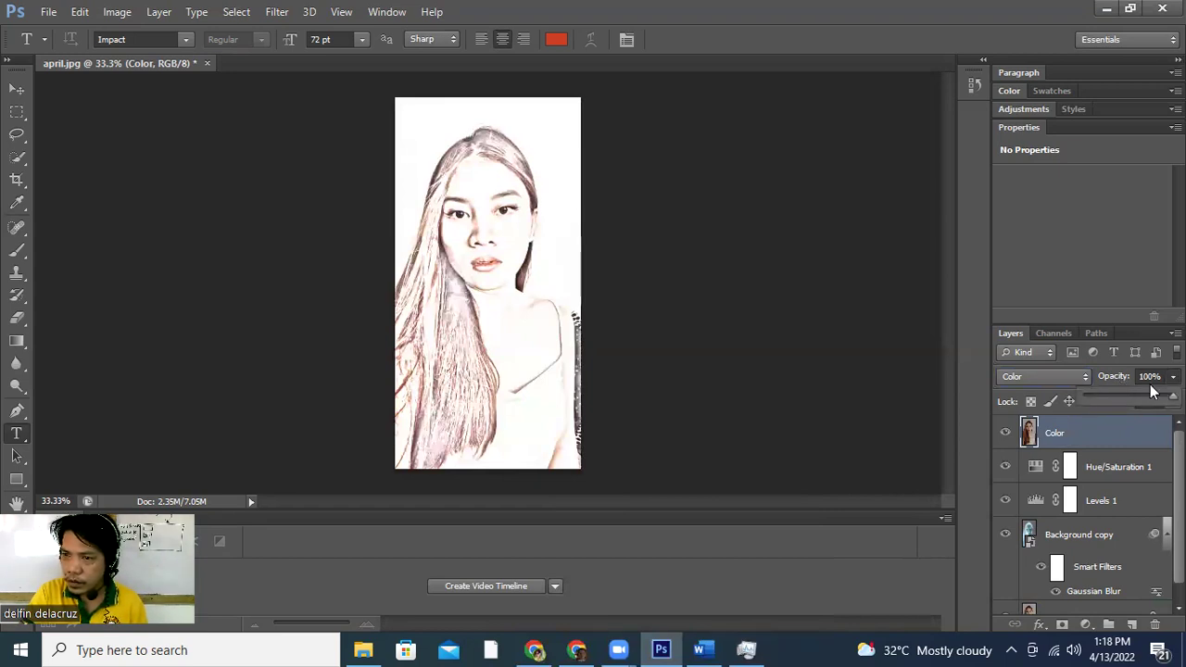
left_click_drag(1139, 390, 1140, 400)
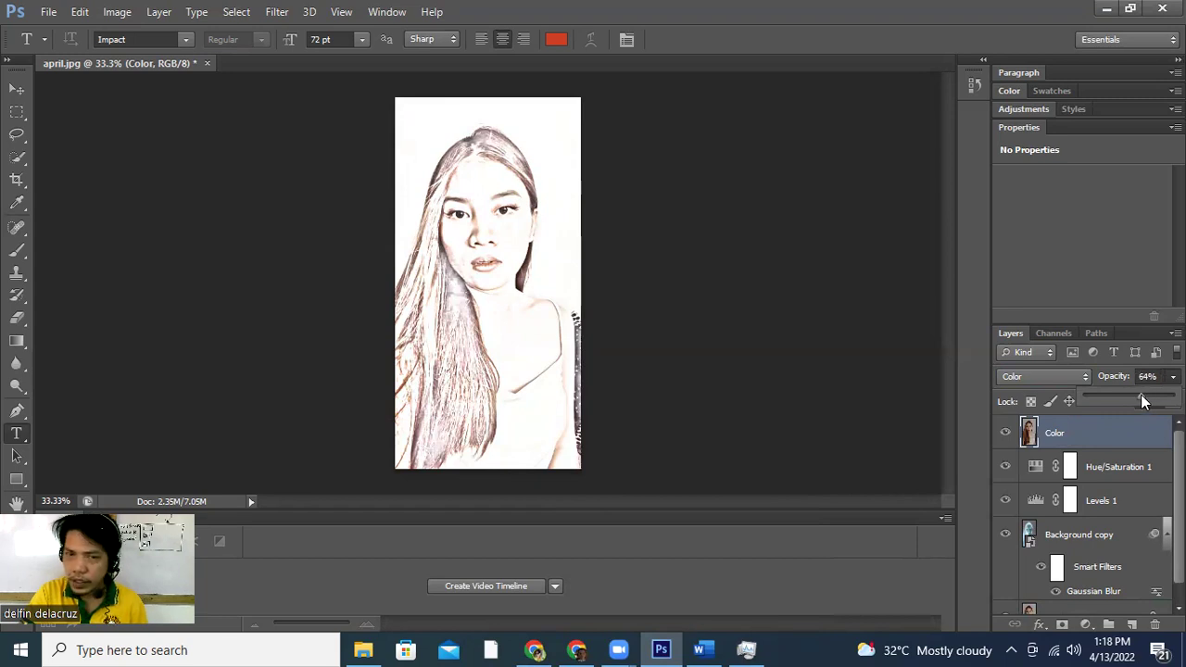
Switch to the Word guide and look over the final effect example at the end of the document.
left_click(701, 647)
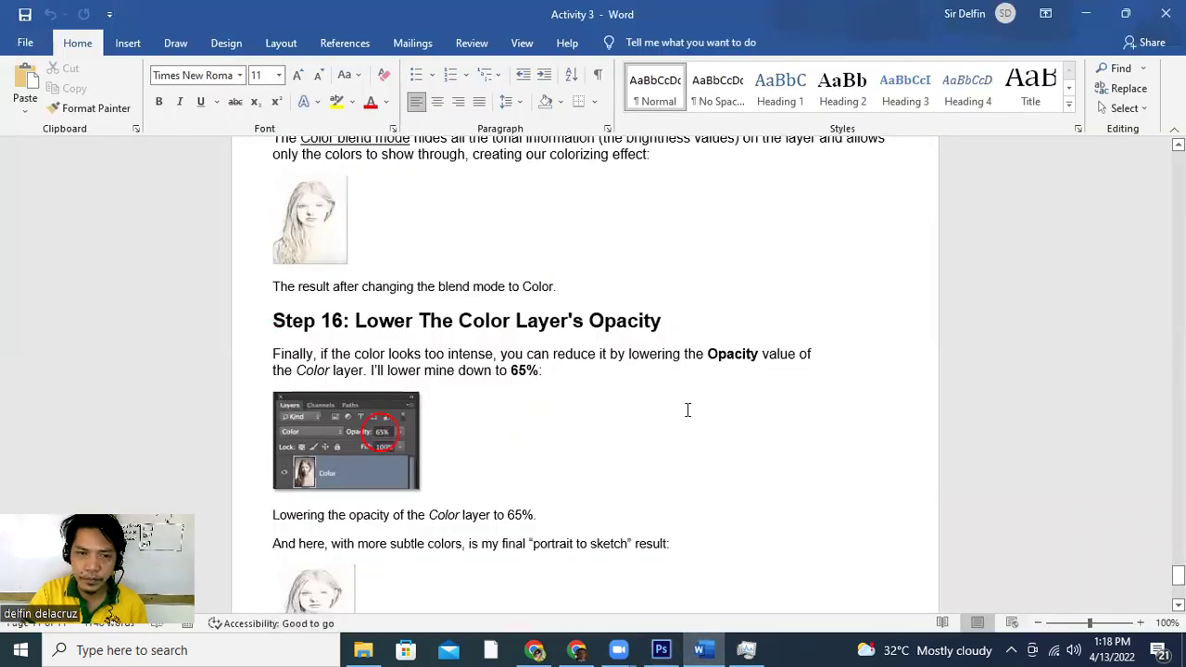
scroll(687, 409, "down", 5)
scroll(687, 410, "down", 1)
scroll(685, 412, "up", 4)
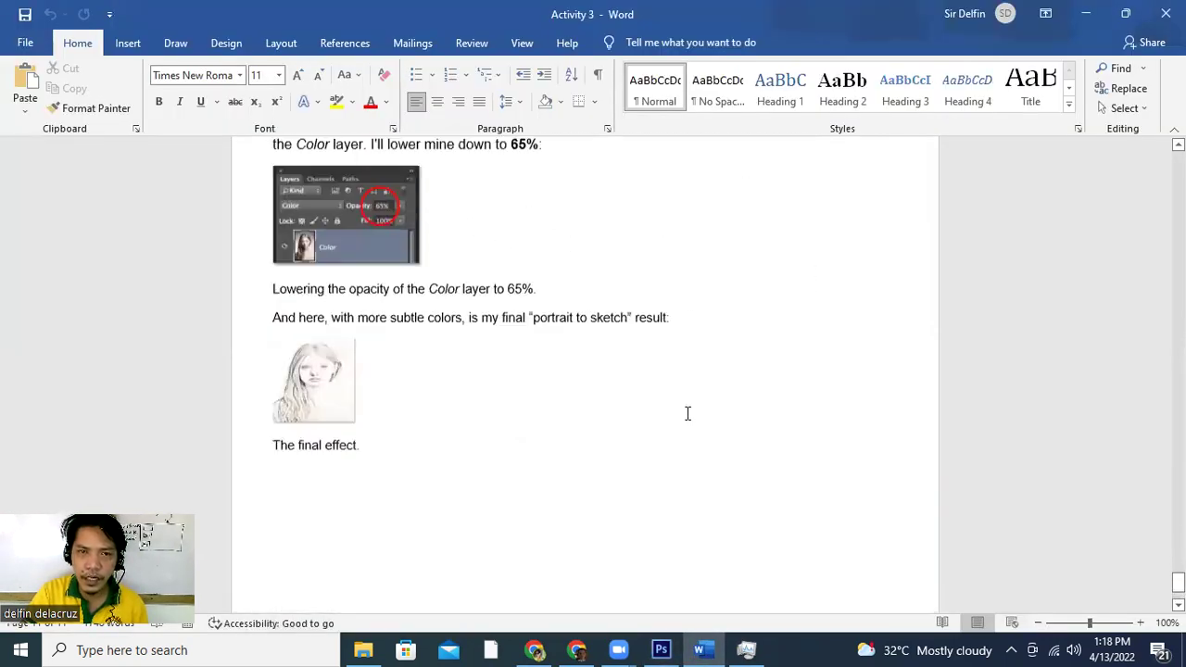
scroll(686, 410, "down", 5)
Switch to Photoshop and save the finished sketch to the Desktop as april.png in PNG format.
left_click(660, 649)
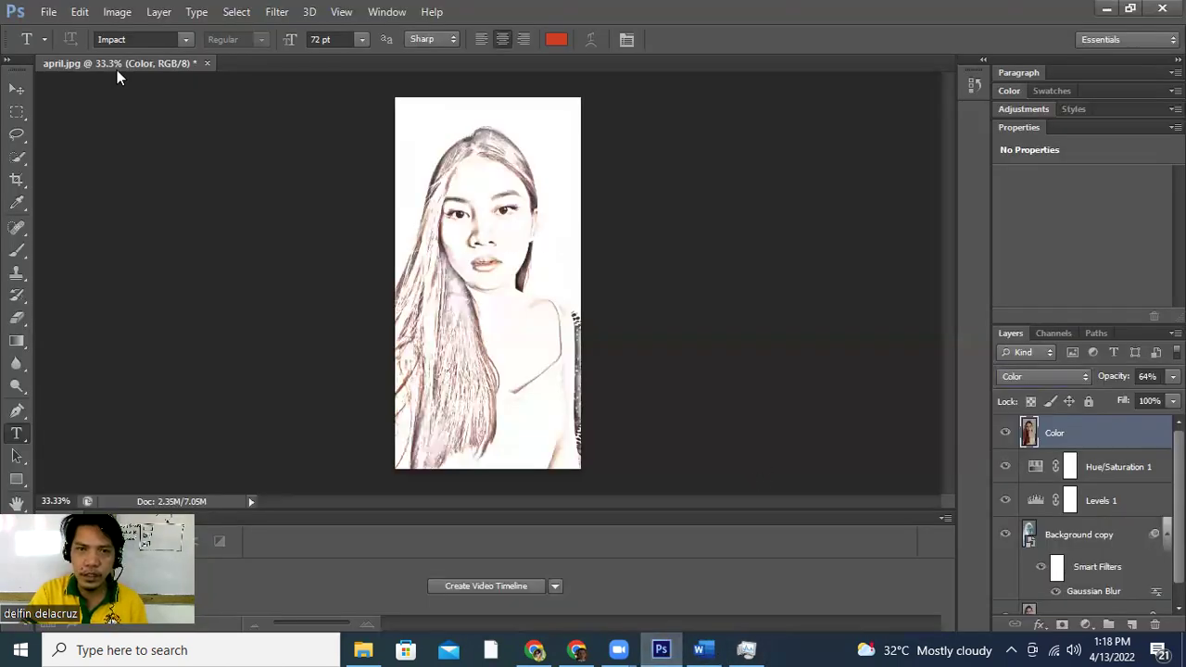
left_click(48, 11)
left_click(101, 218)
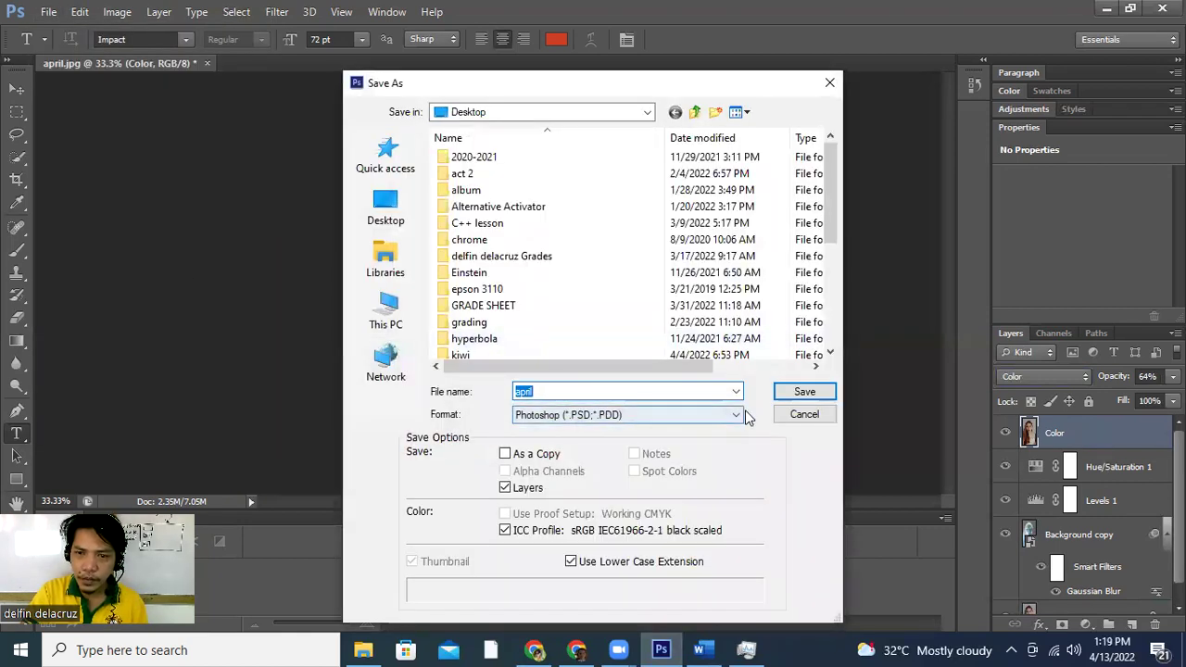
left_click(737, 415)
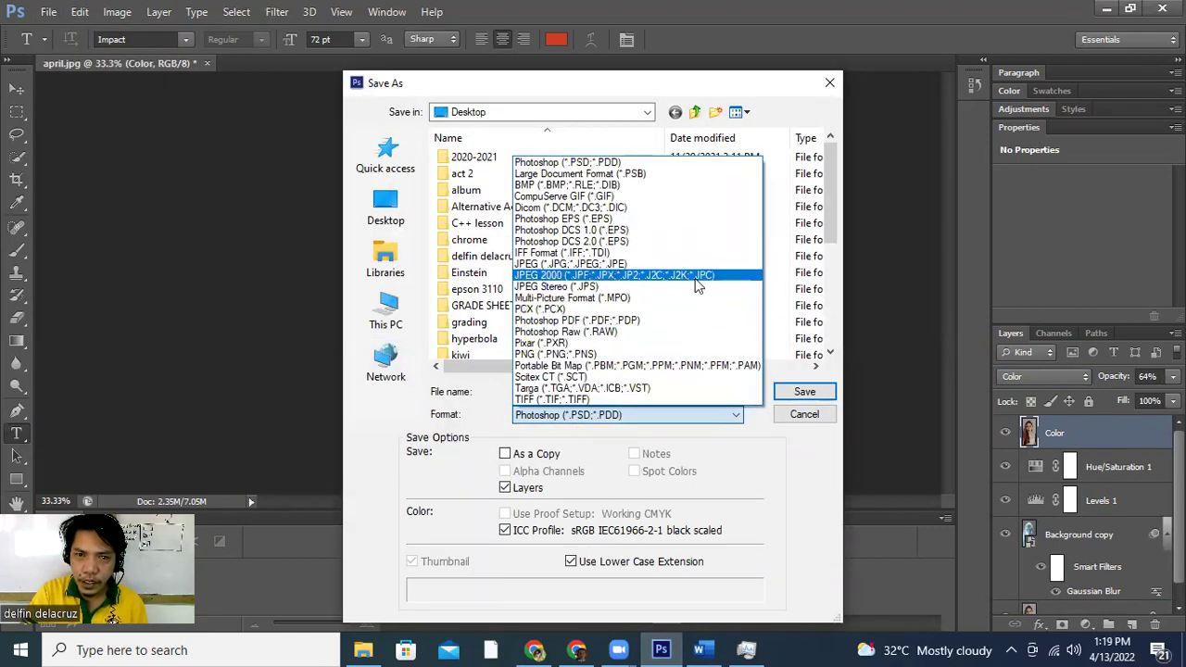
left_click(678, 354)
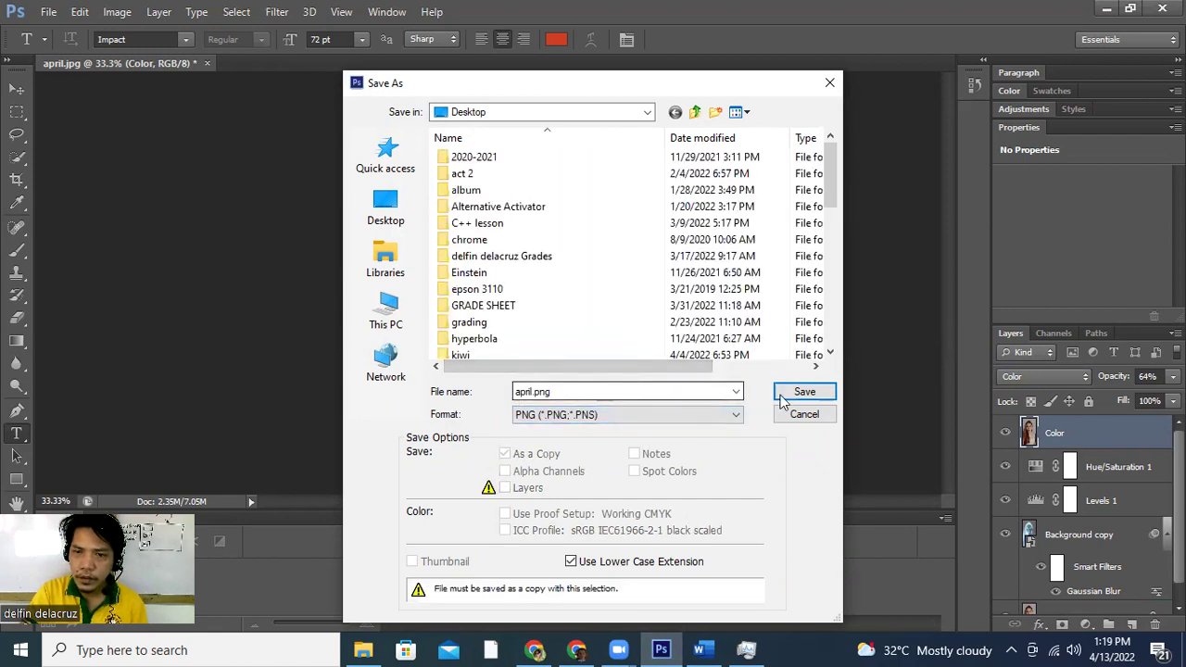
left_click(798, 394)
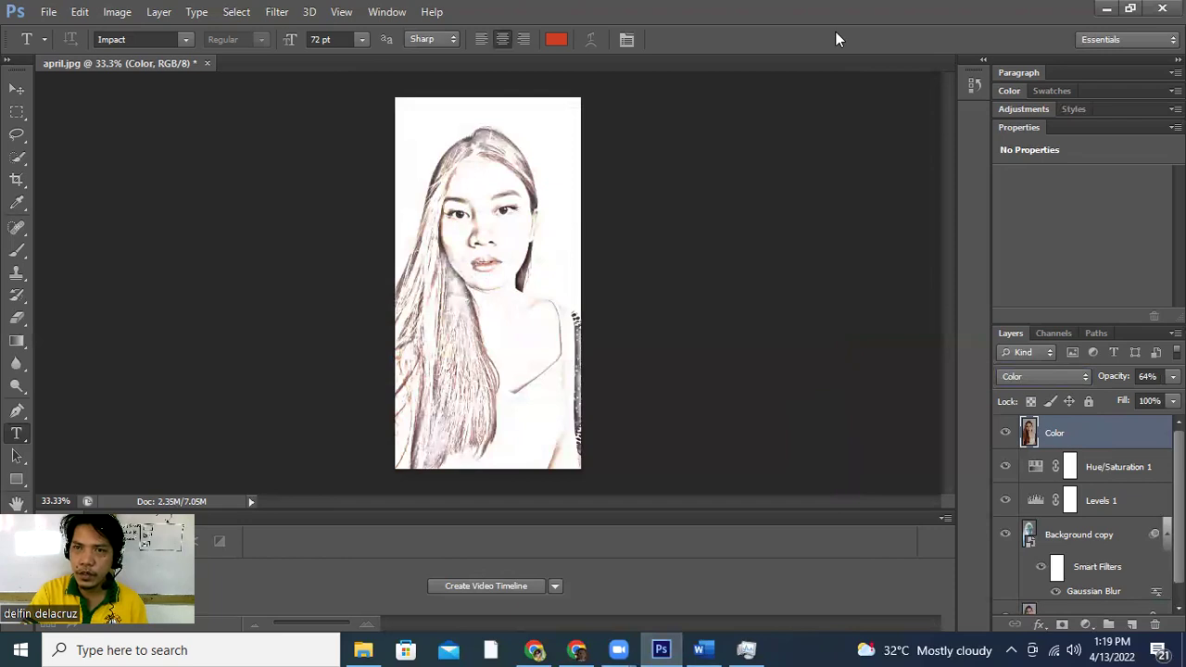